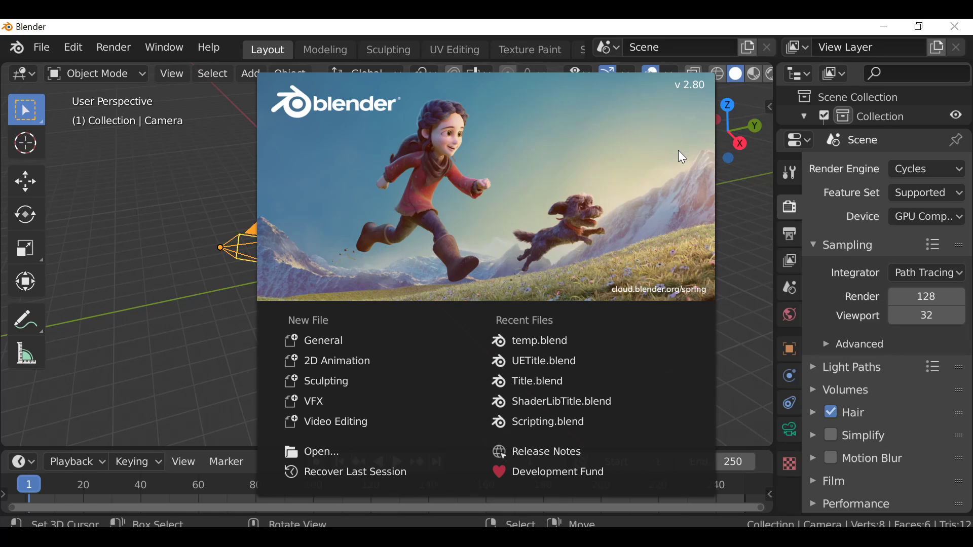
# Dismiss the splash screen, change the 3D viewport to the Compositor and enable the use of nodes.
pyautogui.click(678, 157)
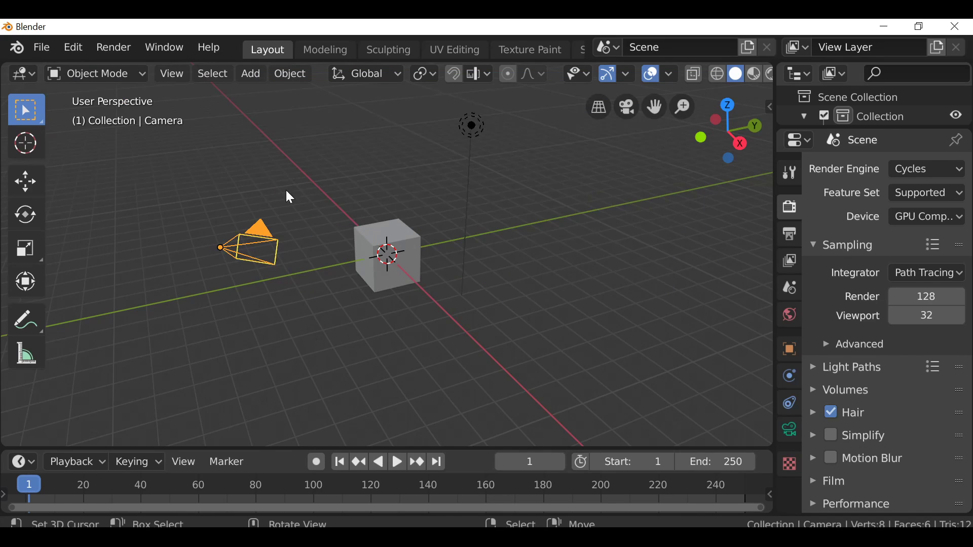
pyautogui.click(24, 72)
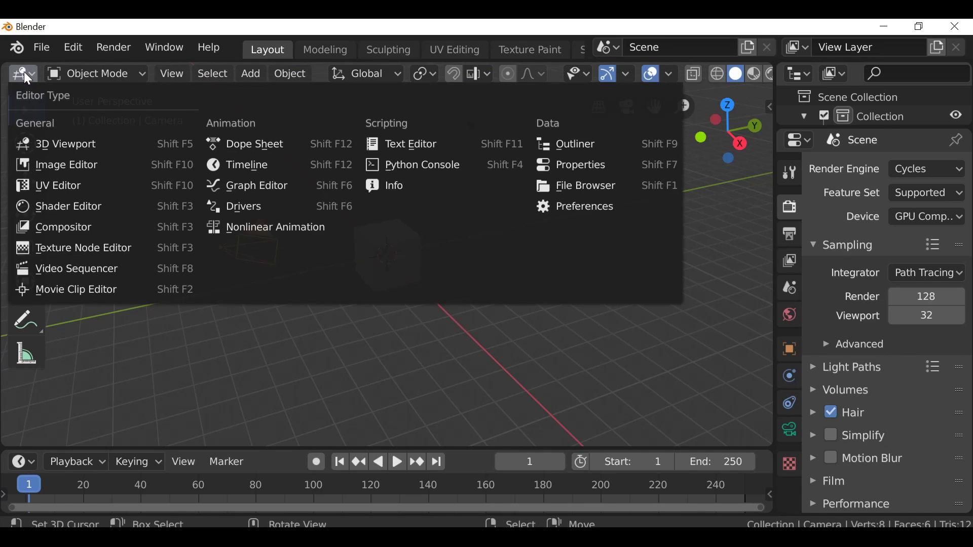
pyautogui.click(49, 231)
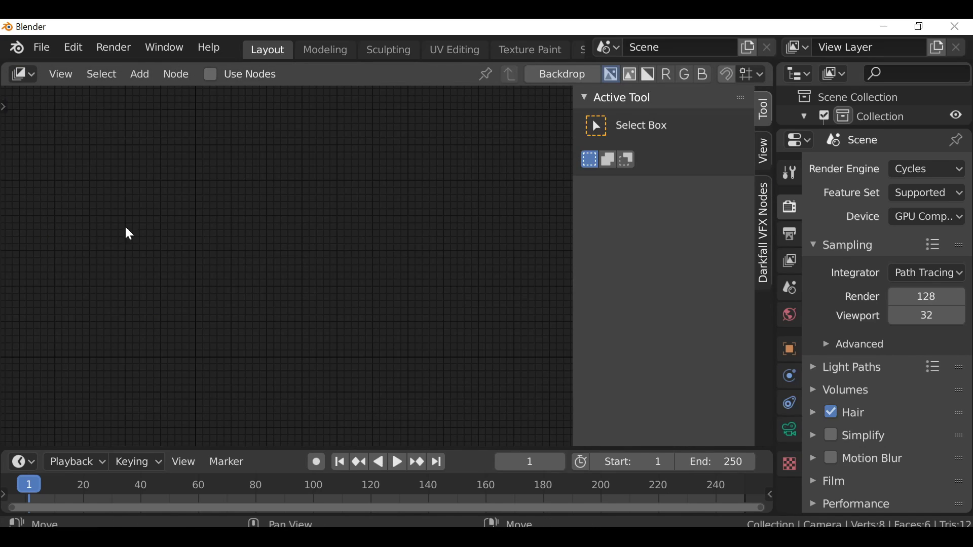
pyautogui.click(212, 75)
# Expand the Glitch Node options of Darkfall VFX Nodes under Artistic Effects and remove all existing compositor nodes.
pyautogui.click(767, 109)
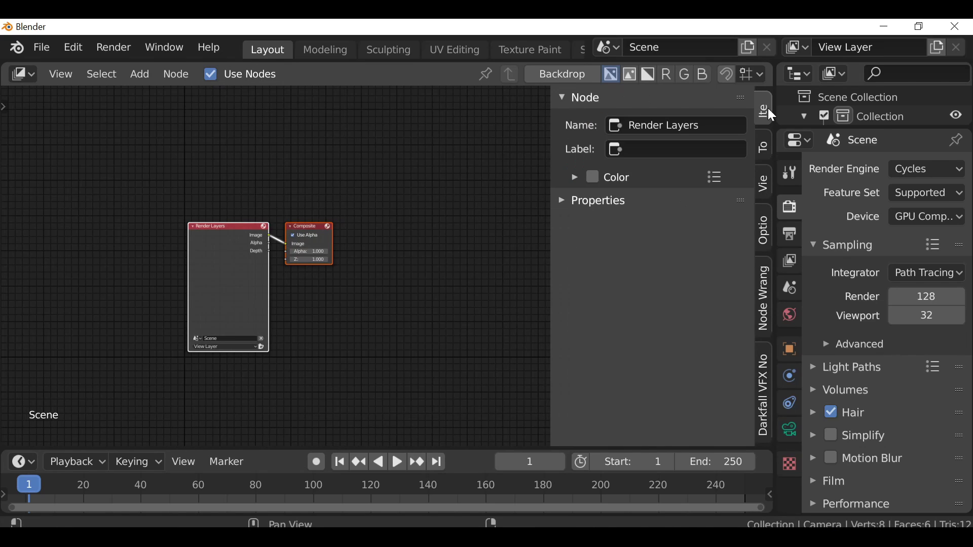
pyautogui.click(762, 394)
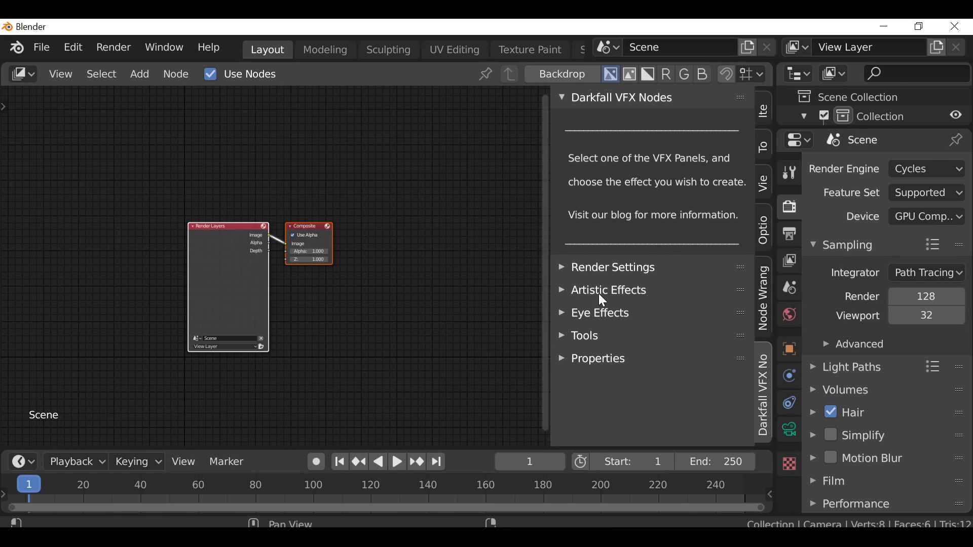
pyautogui.click(571, 294)
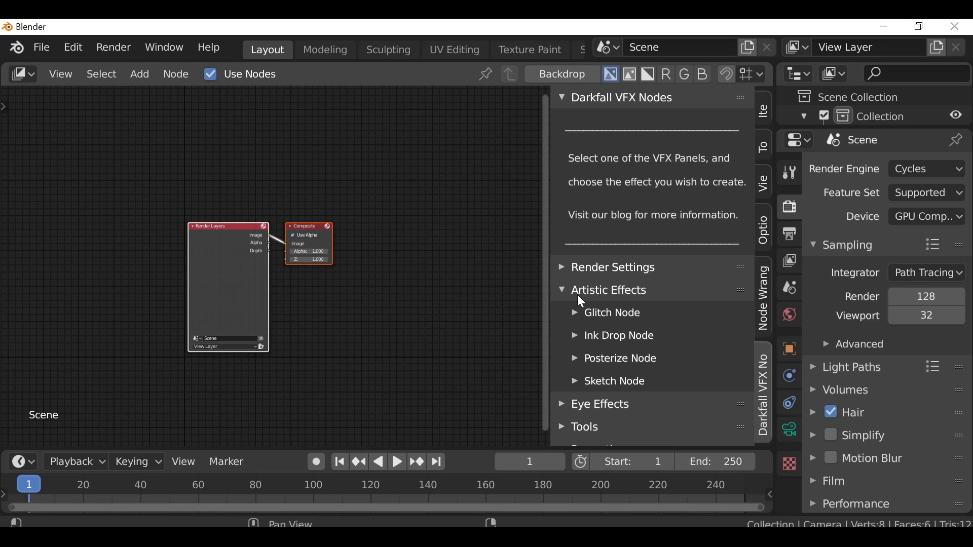
pyautogui.click(578, 312)
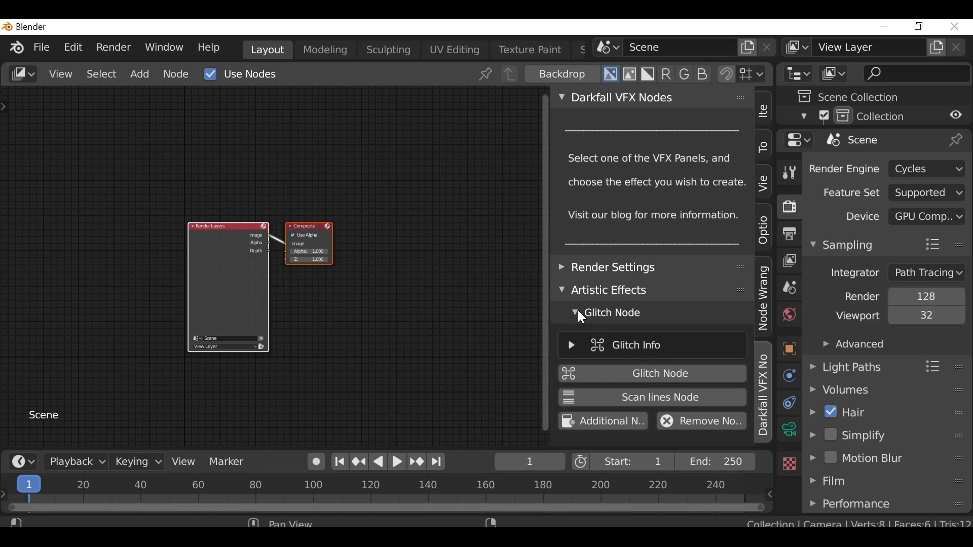
pyautogui.scroll(-2, 578, 311)
pyautogui.scroll(-3, 578, 312)
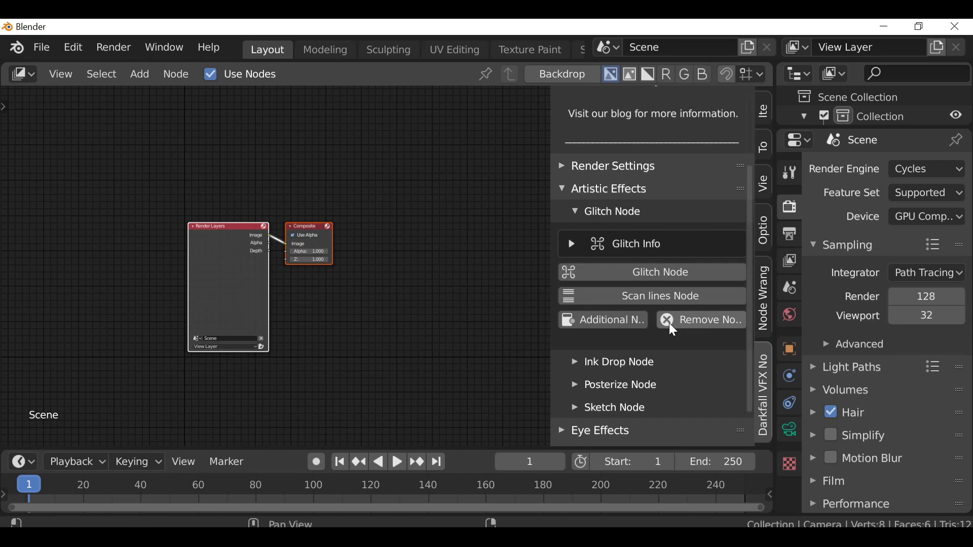
pyautogui.click(710, 321)
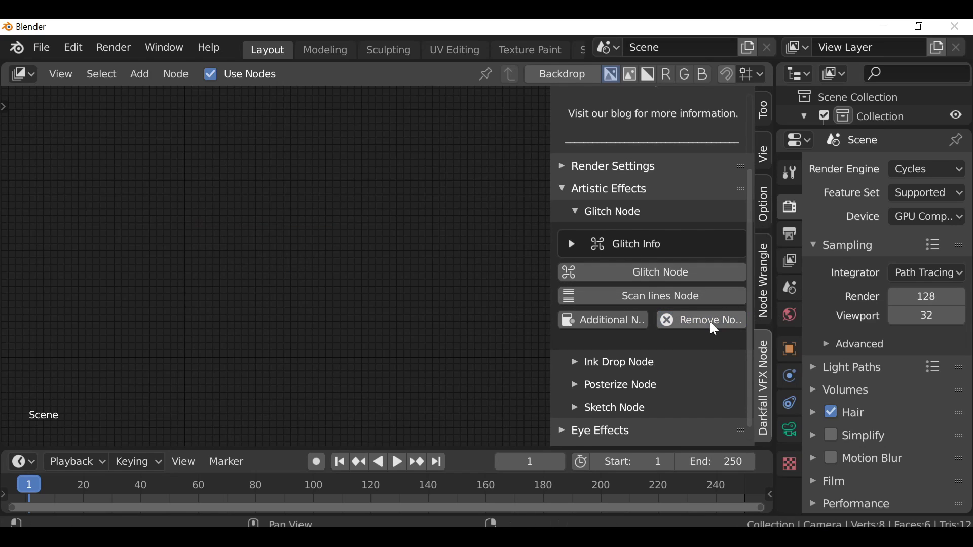
# Add the glitch effect's additional nodes and spread the overlapping Viewer and Composite nodes apart.
pyautogui.click(604, 329)
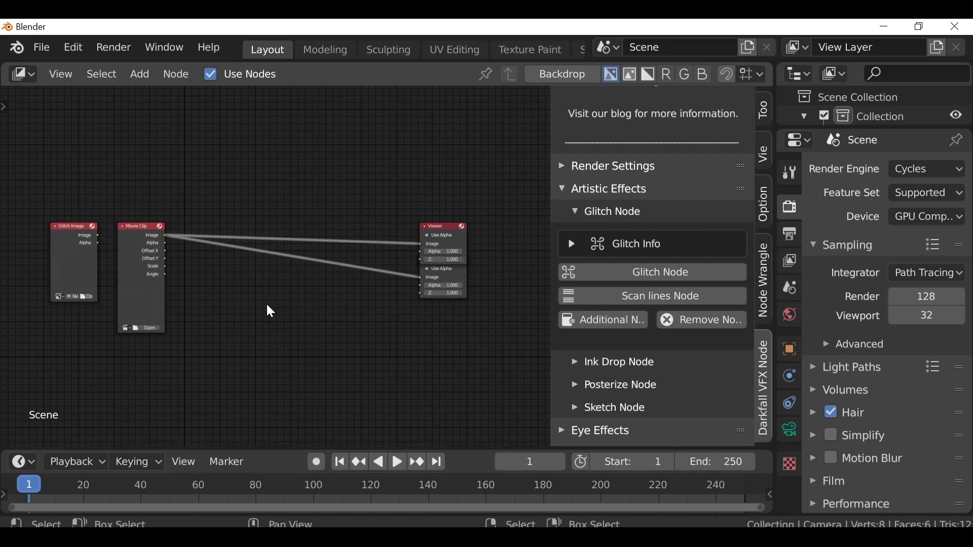
pyautogui.press('Home')
pyautogui.moveTo(499, 212); pyautogui.dragTo(496, 181)
pyautogui.moveTo(494, 259); pyautogui.dragTo(491, 285)
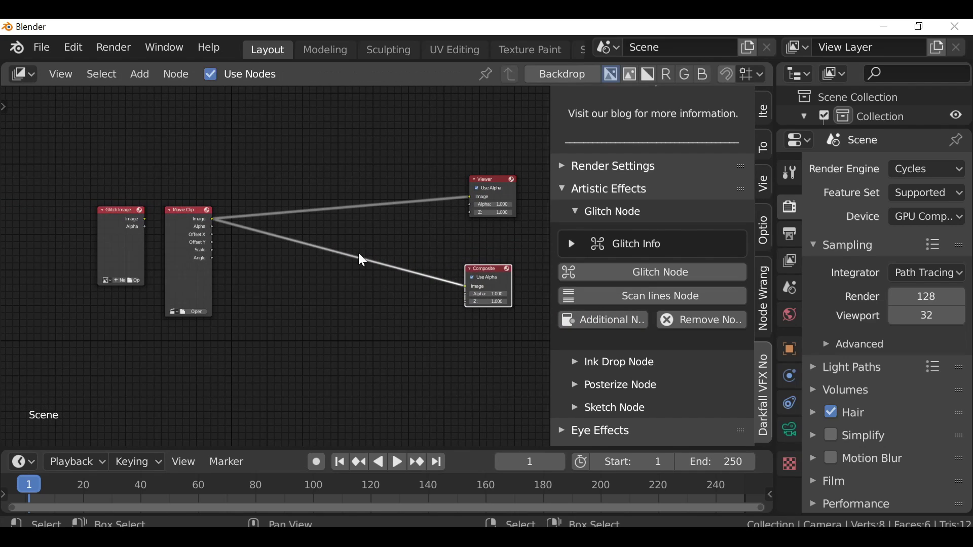
# Delete the Glitch Image node and add a Scan lines node below the Movie Clip node.
pyautogui.moveTo(110, 234); pyautogui.dragTo(77, 225)
pyautogui.press('Delete')
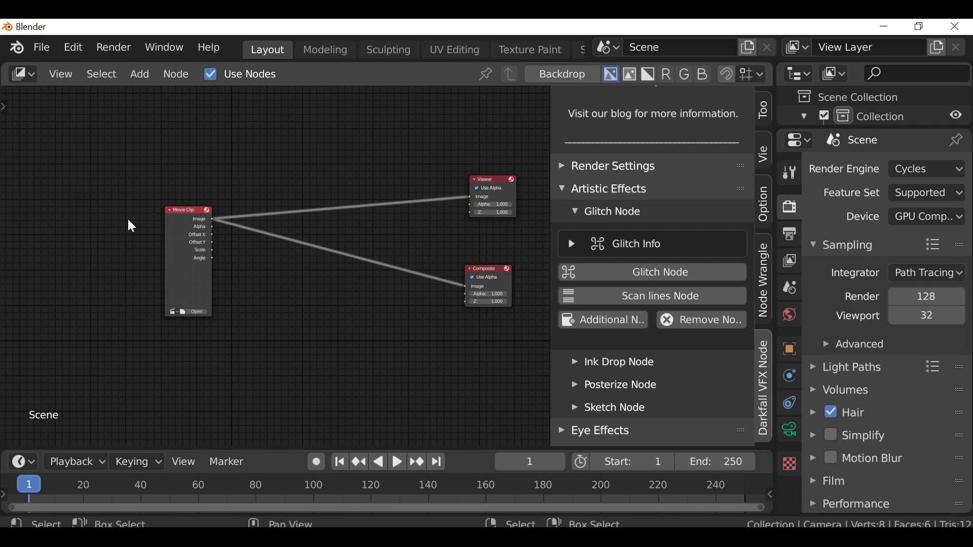
pyautogui.click(657, 300)
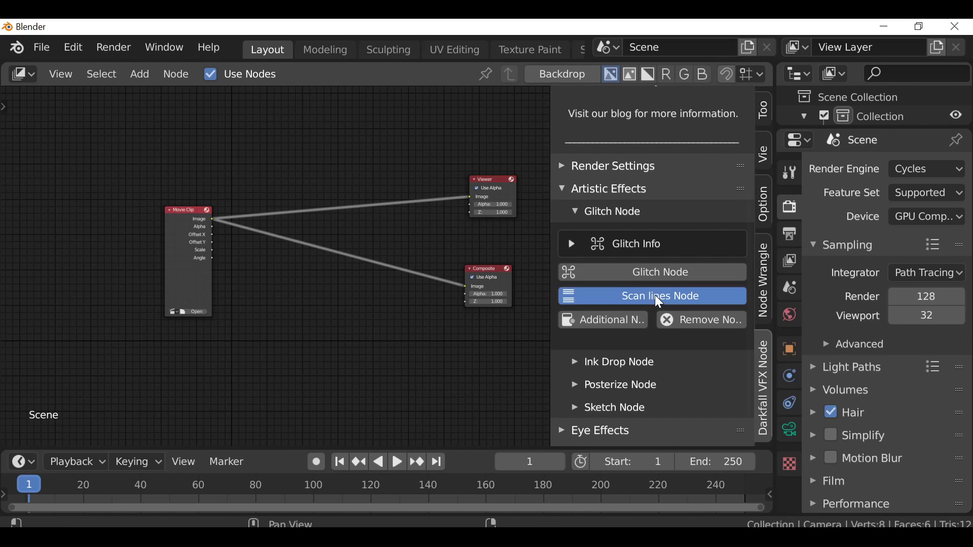
pyautogui.keyDown('alt'); pyautogui.moveTo(234, 231); pyautogui.dragTo(240, 316); pyautogui.keyUp('alt')
pyautogui.scroll(-1, 207, 249)
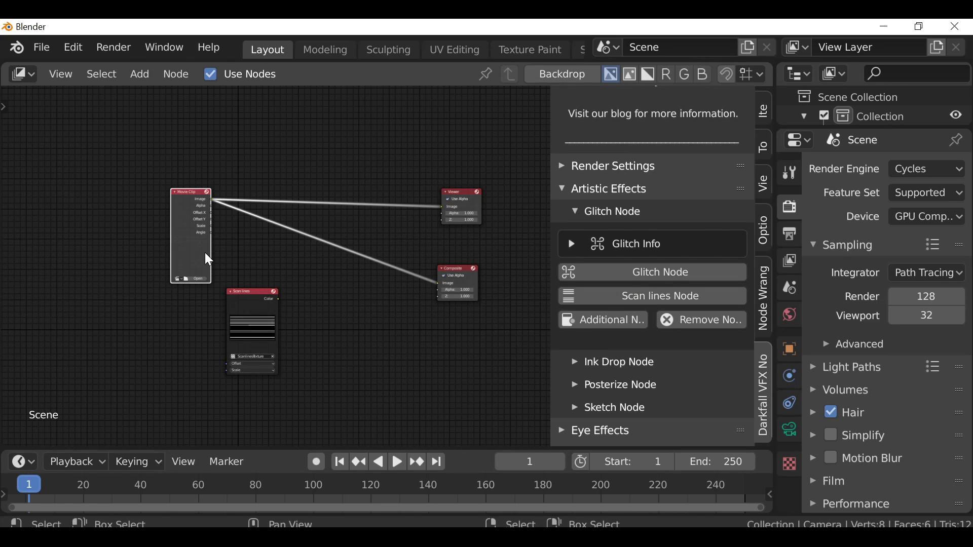
# Load the footage of the man by the lake into the Movie Clip node.
pyautogui.scroll(1, 232, 244)
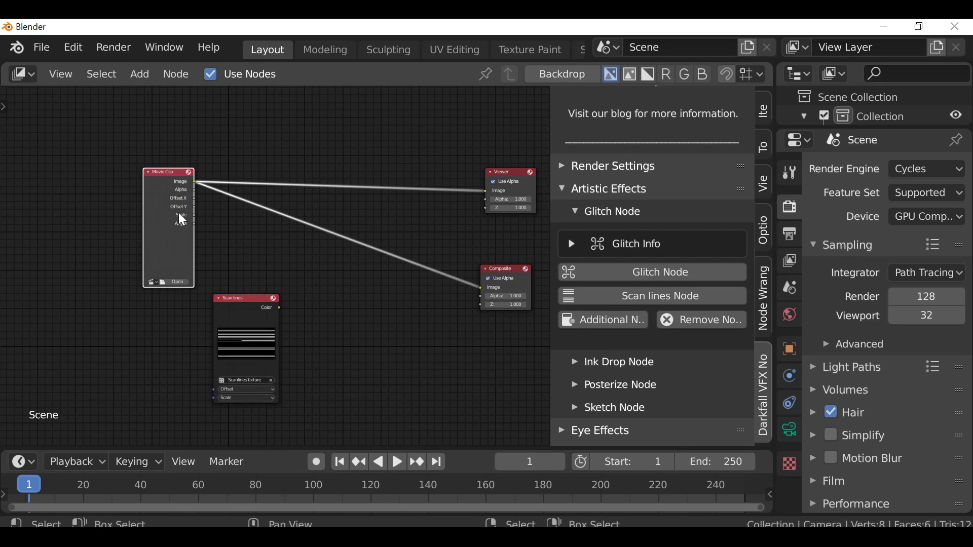
pyautogui.click(172, 282)
pyautogui.scroll(-2, 59, 158)
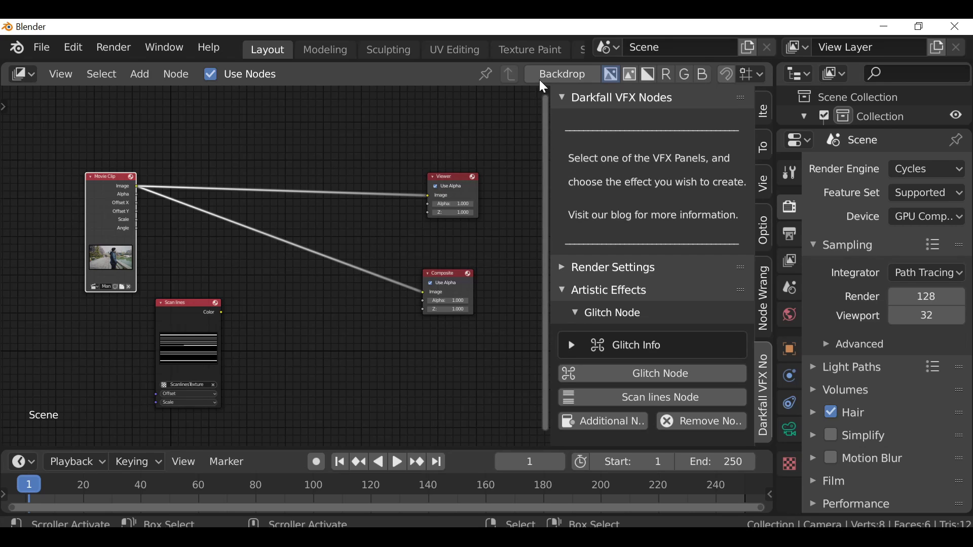
# Turn on the backdrop preview and widen the compositor by shrinking the neighbouring properties editor.
pyautogui.click(561, 75)
pyautogui.moveTo(411, 352); pyautogui.dragTo(364, 206, button='middle')
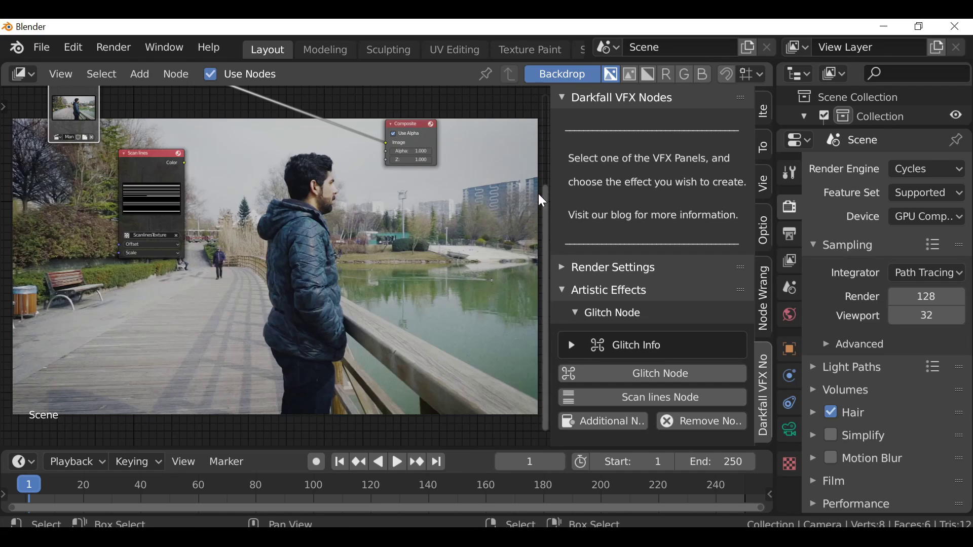
pyautogui.moveTo(800, 246); pyautogui.dragTo(962, 246)
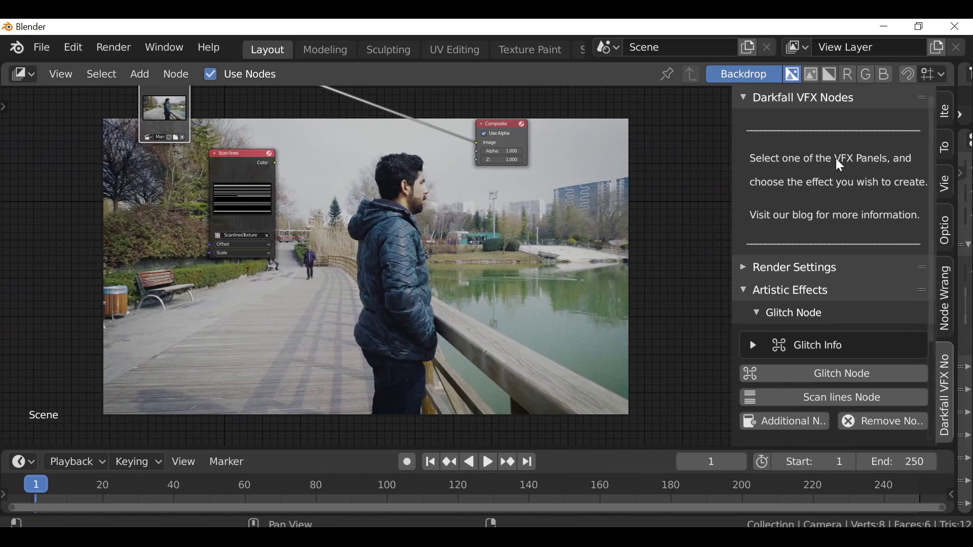
# Set the view transform to Standard in the Render Settings of Darkfall VFX Nodes, then collapse those settings.
pyautogui.click(753, 268)
pyautogui.scroll(-4, 808, 197)
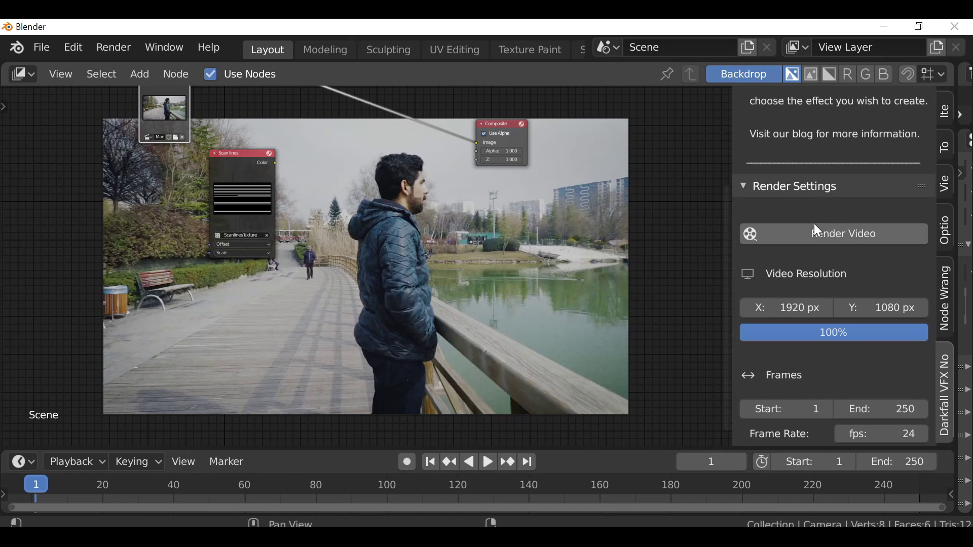
pyautogui.scroll(-1, 814, 228)
pyautogui.scroll(-2, 826, 243)
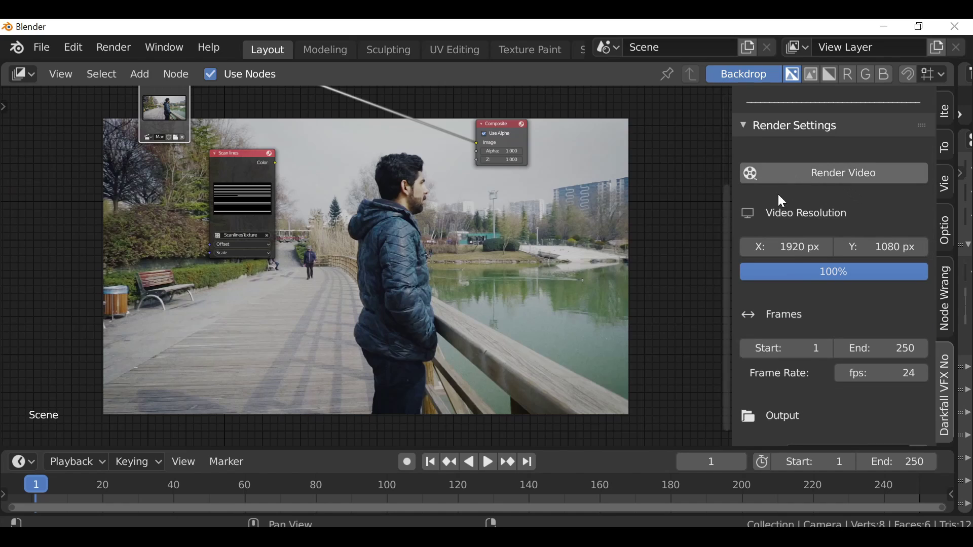
pyautogui.scroll(-2, 841, 246)
pyautogui.scroll(-14, 841, 248)
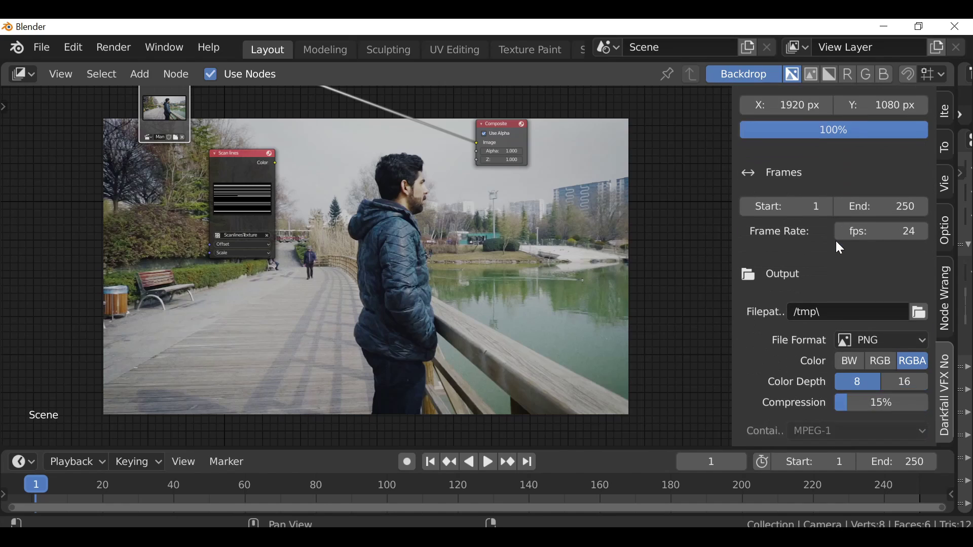
pyautogui.scroll(-5, 826, 223)
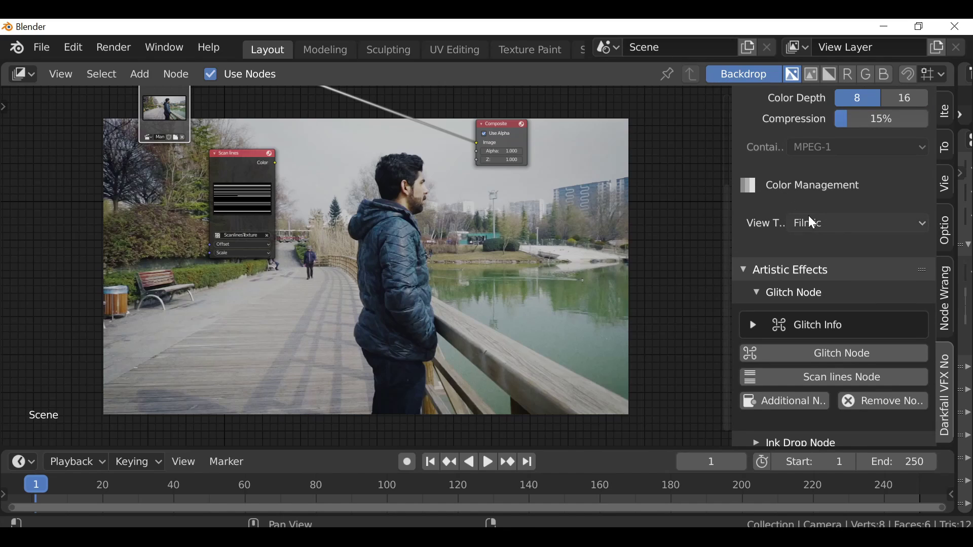
pyautogui.click(836, 222)
pyautogui.click(850, 245)
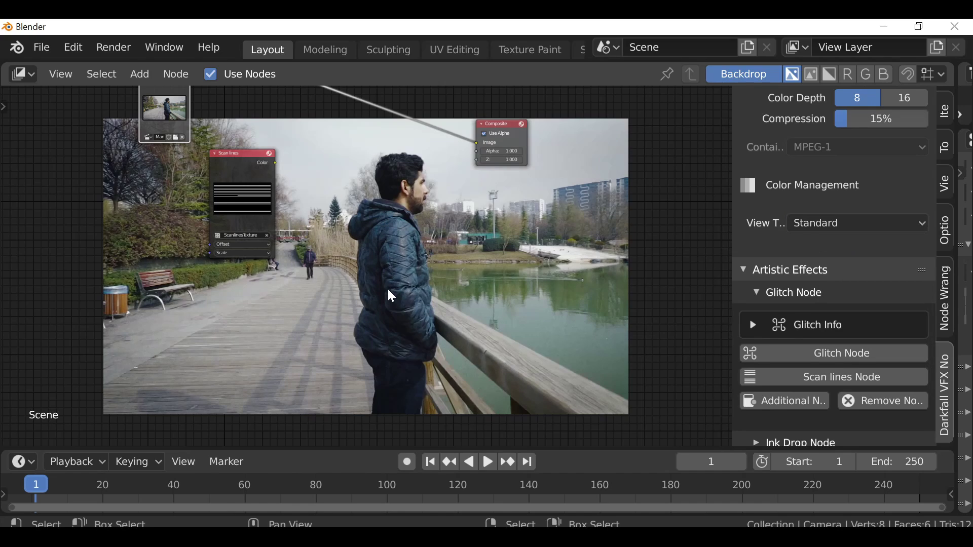
pyautogui.scroll(15, 774, 232)
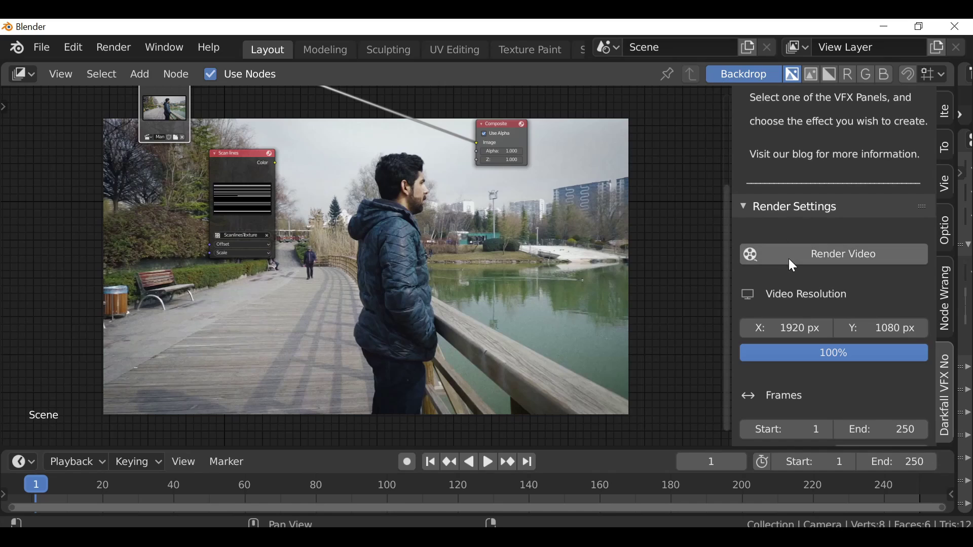
pyautogui.click(746, 205)
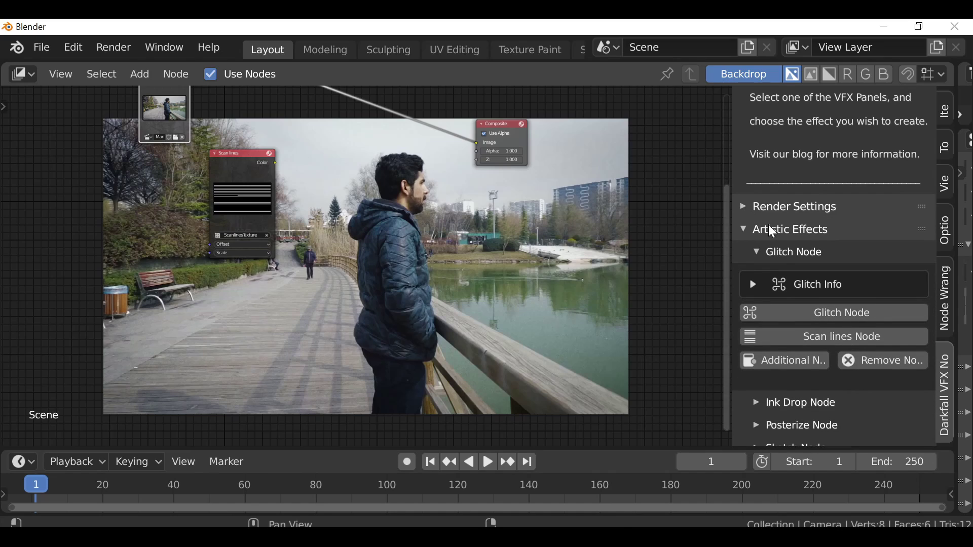
# Add a Glitch Node and place it on the link between the Movie Clip and Composite nodes.
pyautogui.scroll(-2, 804, 265)
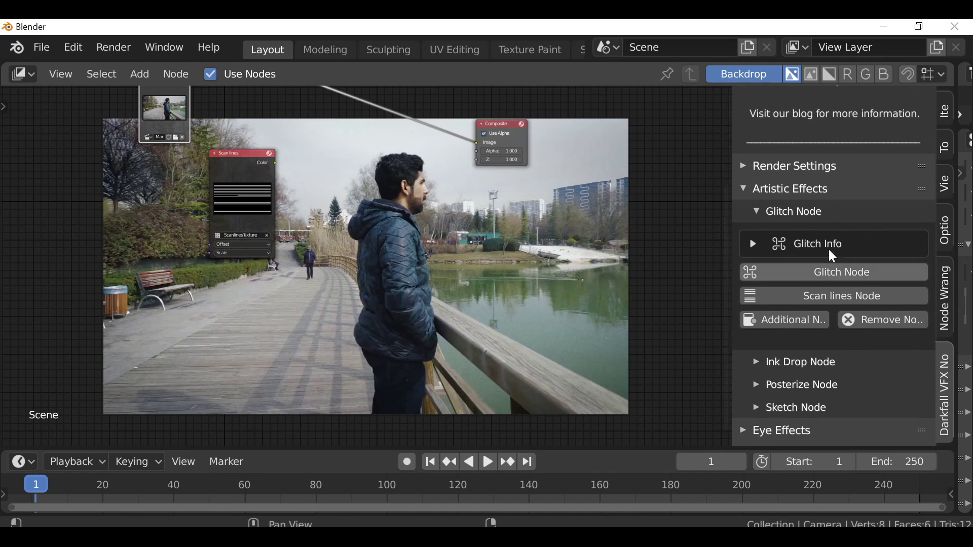
pyautogui.click(851, 276)
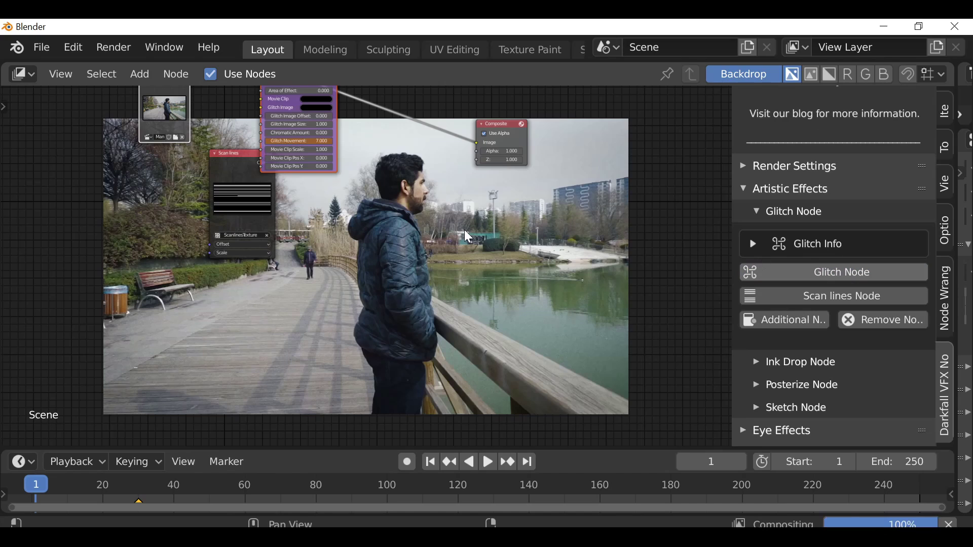
pyautogui.press('Home')
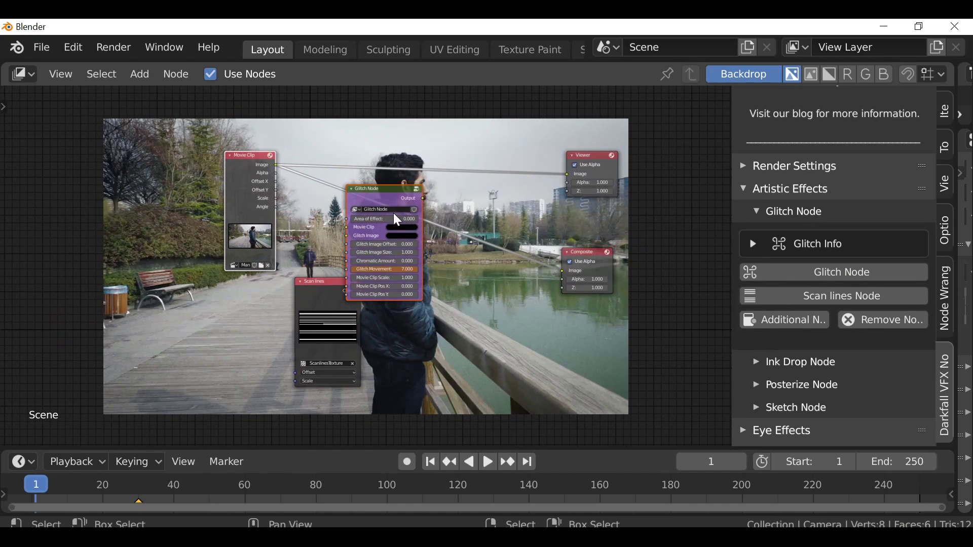
pyautogui.click(436, 202)
# Connect the Glitch Node's output to the Viewer's Image input and space out the Glitch and Movie Clip nodes.
pyautogui.moveTo(477, 205); pyautogui.dragTo(567, 176)
pyautogui.moveTo(446, 190); pyautogui.dragTo(444, 167)
pyautogui.moveTo(245, 182); pyautogui.dragTo(203, 181)
pyautogui.scroll(2, 291, 263)
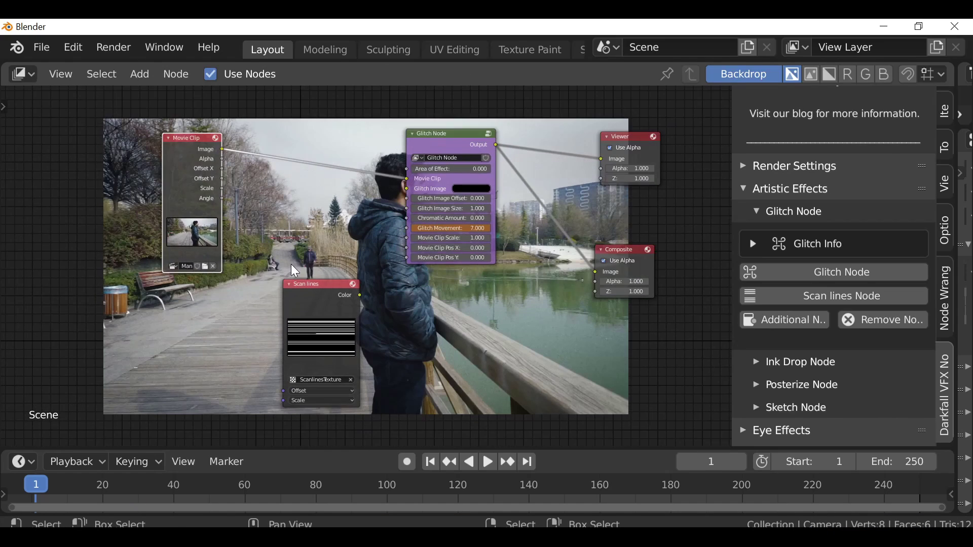
# Connect the Scan lines node to the Glitch Image input, then collapse the Scan lines and Movie Clip nodes.
pyautogui.moveTo(303, 291); pyautogui.dragTo(412, 181)
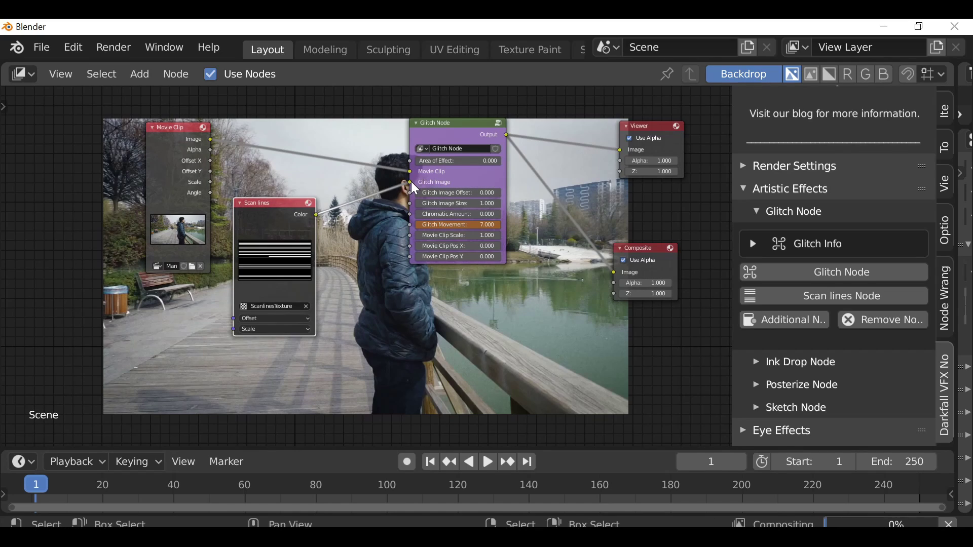
pyautogui.click(238, 202)
pyautogui.click(151, 128)
pyautogui.scroll(2, 157, 127)
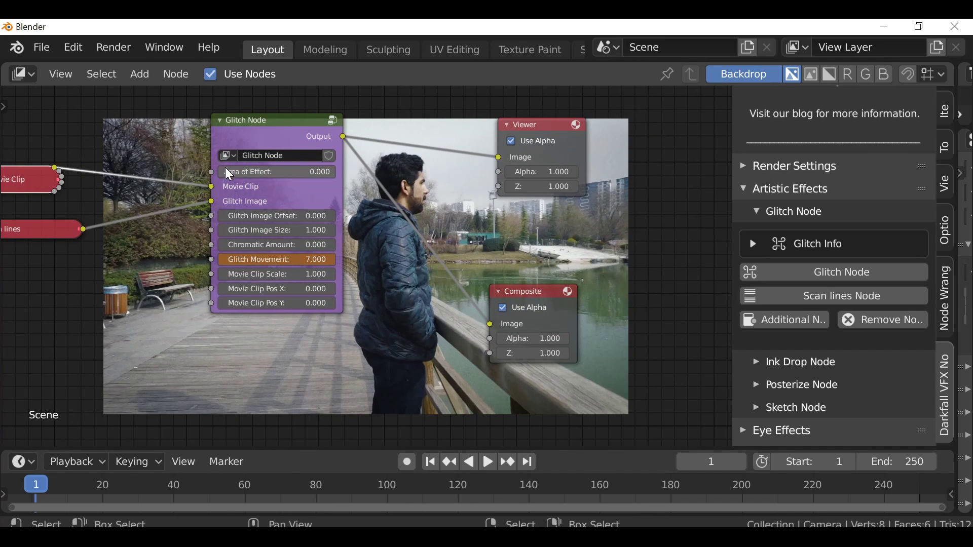
pyautogui.moveTo(294, 180); pyautogui.dragTo(222, 179)
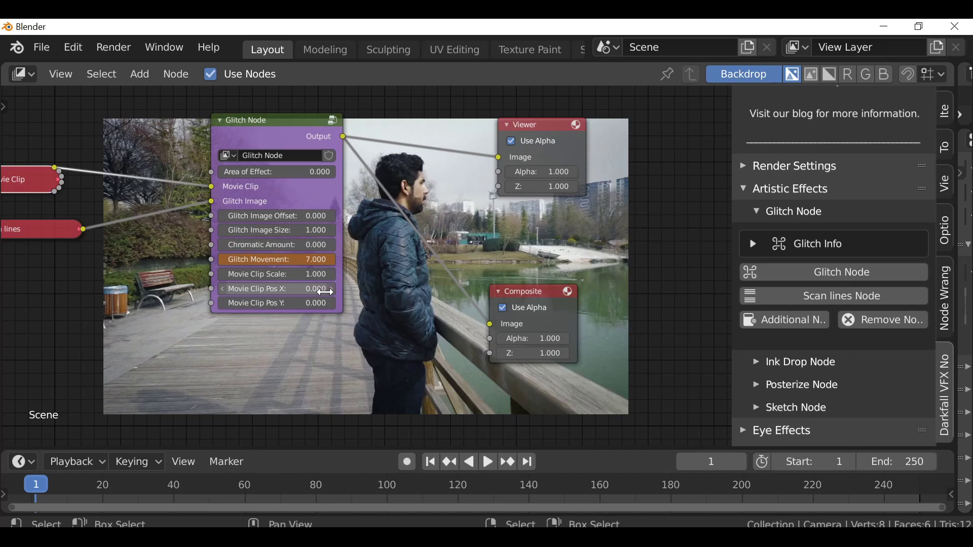
pyautogui.moveTo(325, 293); pyautogui.dragTo(304, 211, button='middle')
pyautogui.moveTo(382, 308); pyautogui.dragTo(385, 344, button='middle')
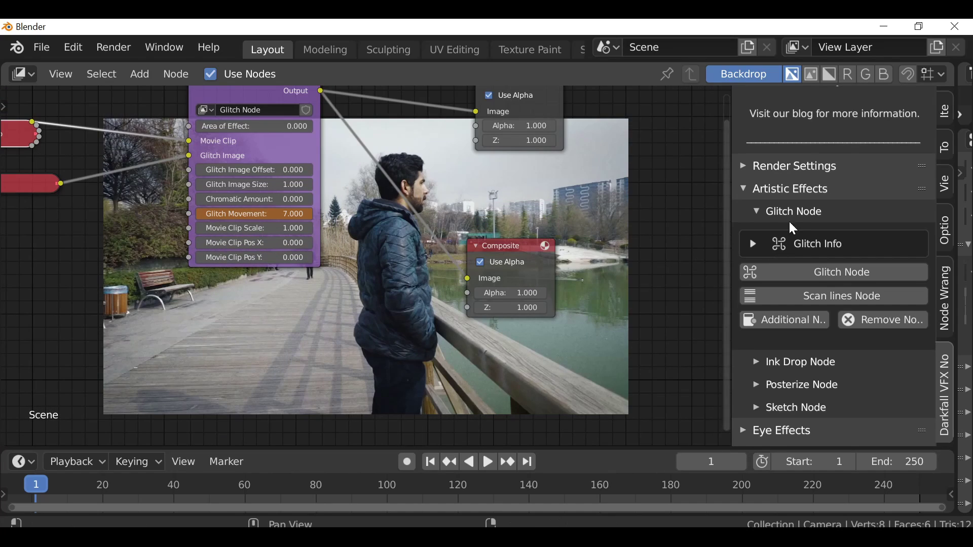
# Collapse the Artistic Effects options and bring the whole Glitch Node back into view.
pyautogui.click(743, 189)
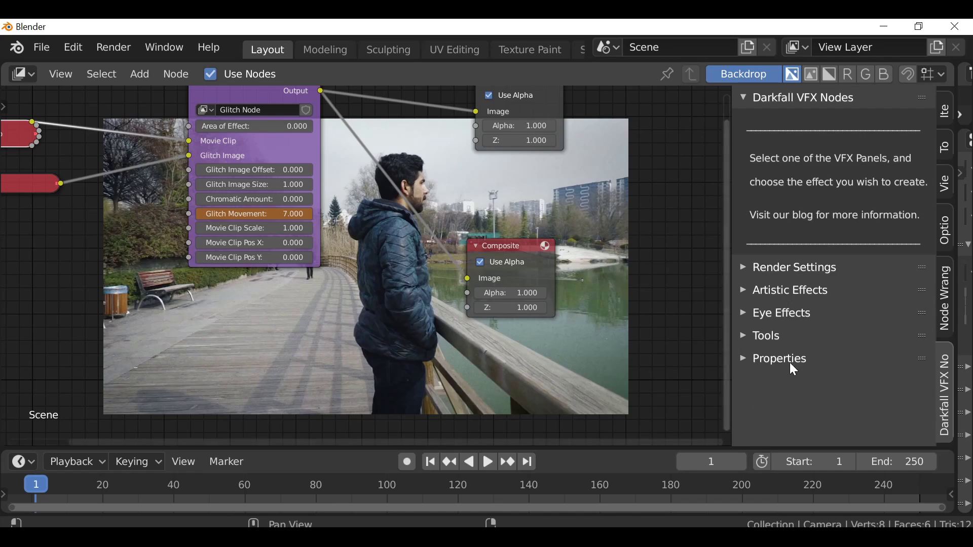
pyautogui.moveTo(669, 328); pyautogui.dragTo(653, 378, button='middle')
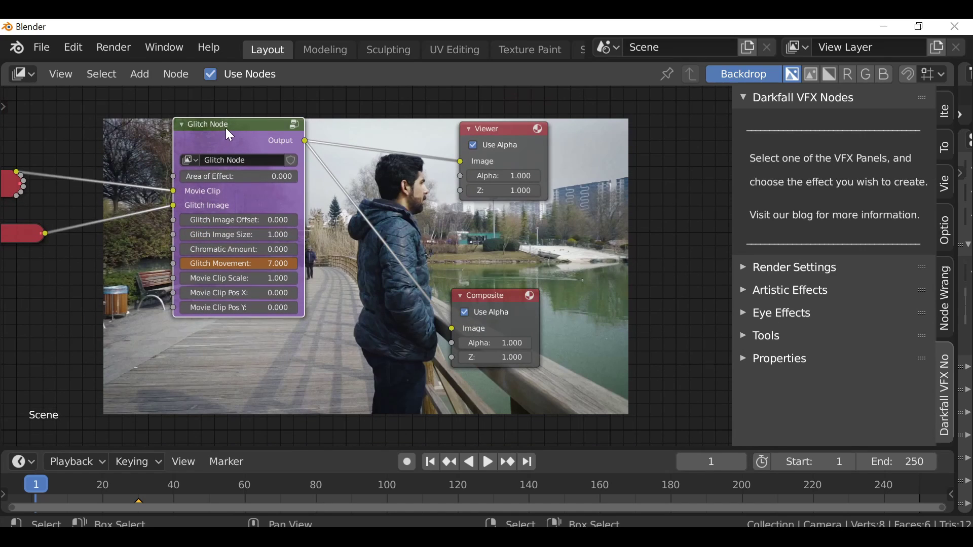
# In the Glitch Node's properties, set Glitch Image Offset to 20 and Glitch Image Size to 6.3.
pyautogui.moveTo(442, 342); pyautogui.dragTo(428, 291, button='middle')
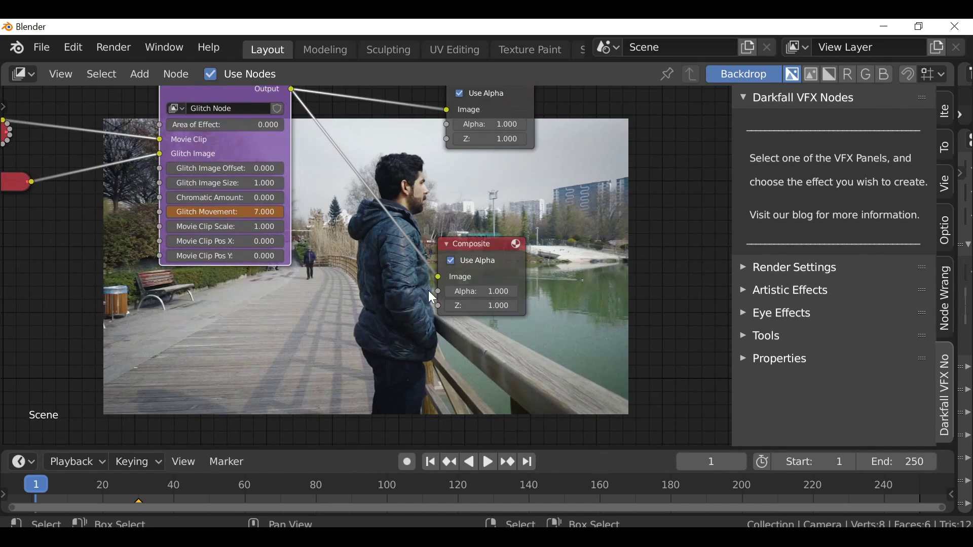
pyautogui.click(774, 358)
pyautogui.scroll(-6, 798, 324)
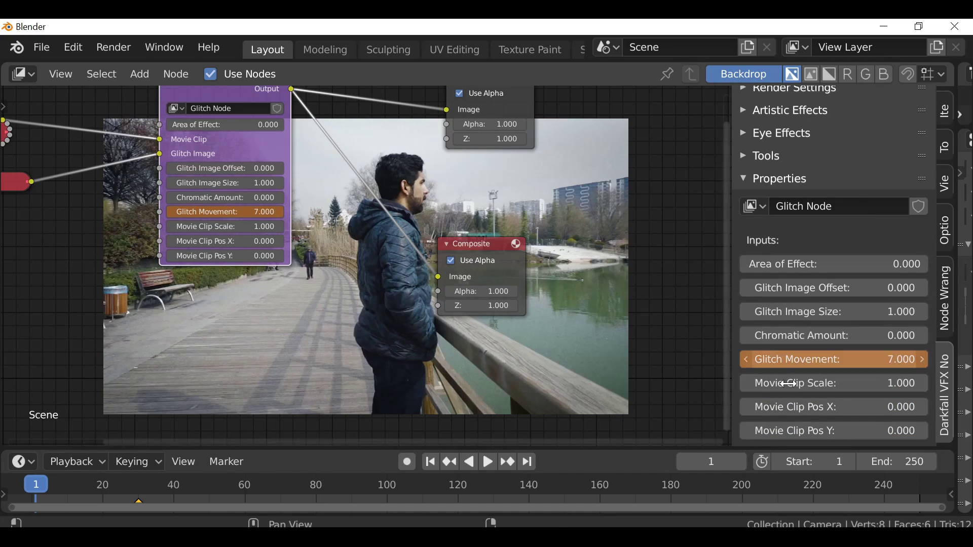
pyautogui.moveTo(427, 359); pyautogui.dragTo(374, 96, button='middle')
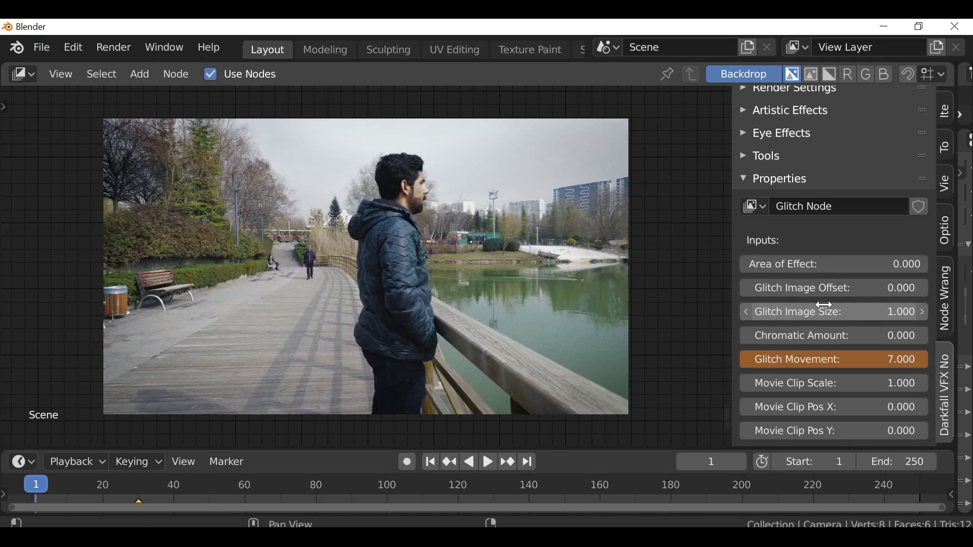
pyautogui.moveTo(833, 288); pyautogui.dragTo(892, 288)
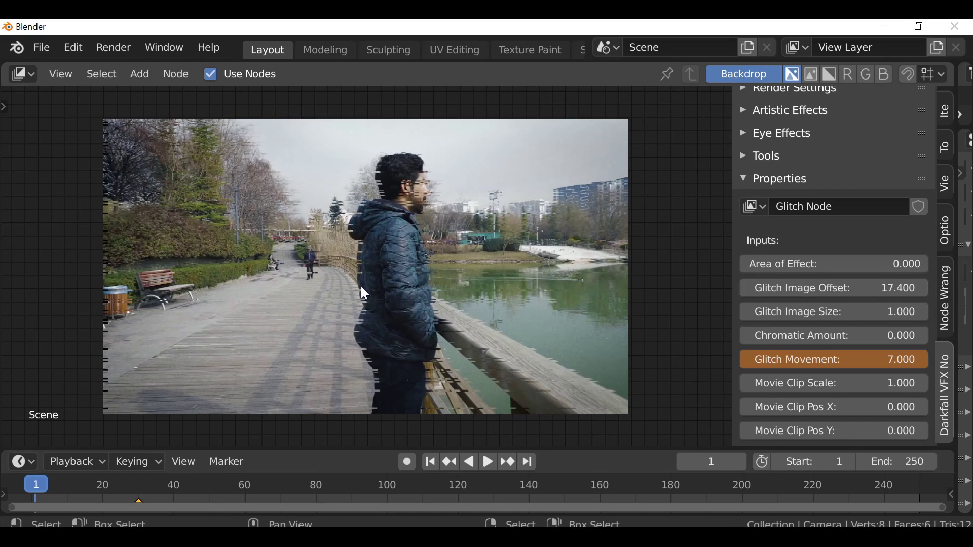
pyautogui.moveTo(821, 288); pyautogui.dragTo(856, 288)
pyautogui.moveTo(907, 313)
pyautogui.mouseDown()
pyautogui.moveTo(927, 312)
pyautogui.moveTo(803, 311)
pyautogui.moveTo(901, 312)
pyautogui.mouseUp()
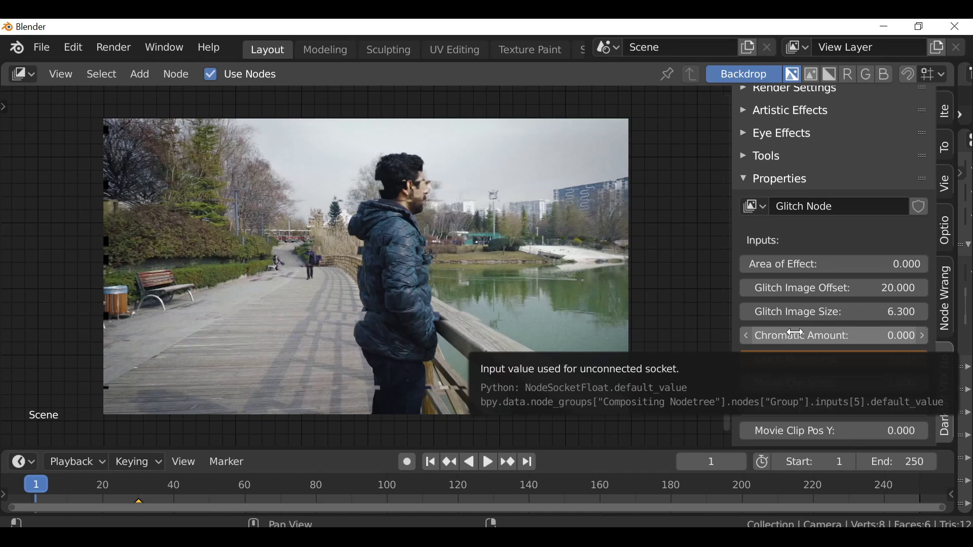
# Try a Chromatic Amount of 20 on the Glitch Node and reduce it to 13.
pyautogui.click(817, 335)
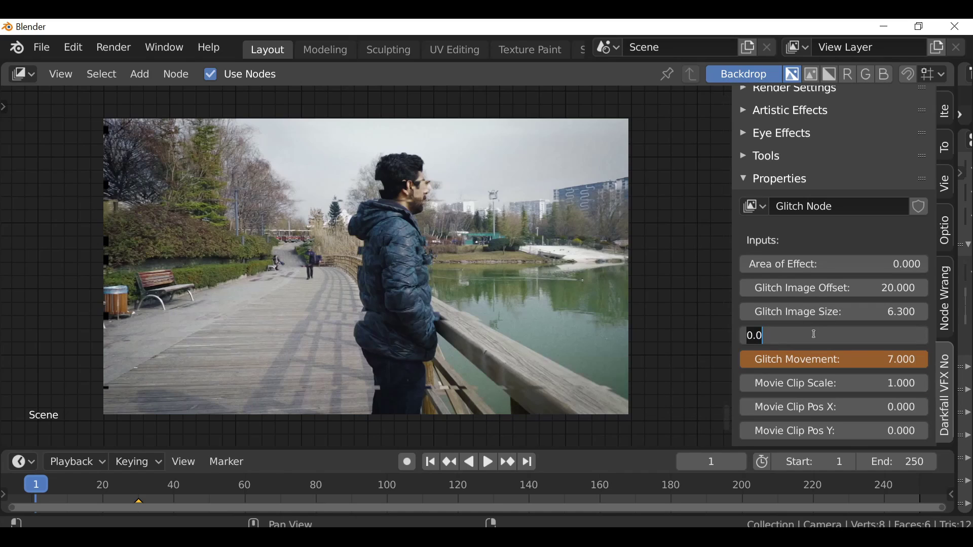
pyautogui.write('20')
pyautogui.press('Return')
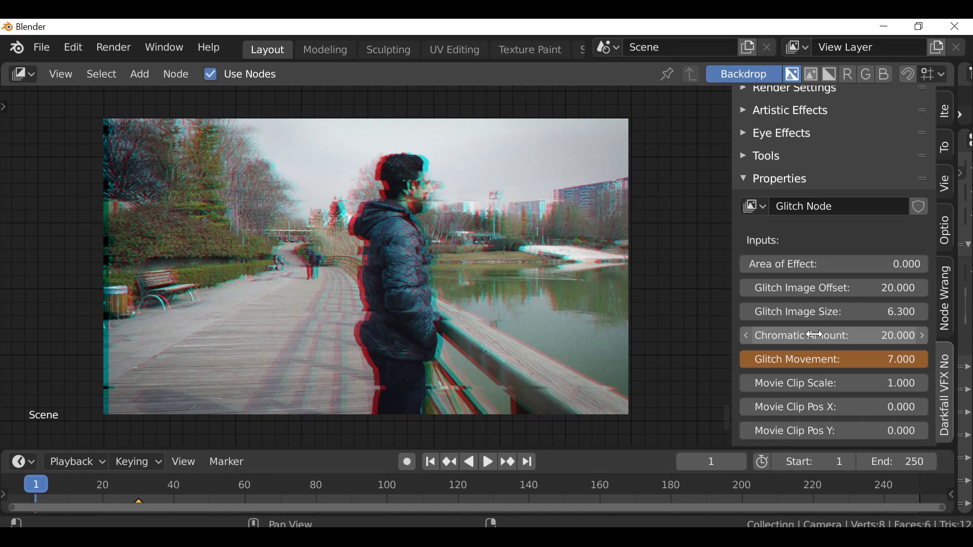
pyautogui.hotkey('ctrl', 'z')
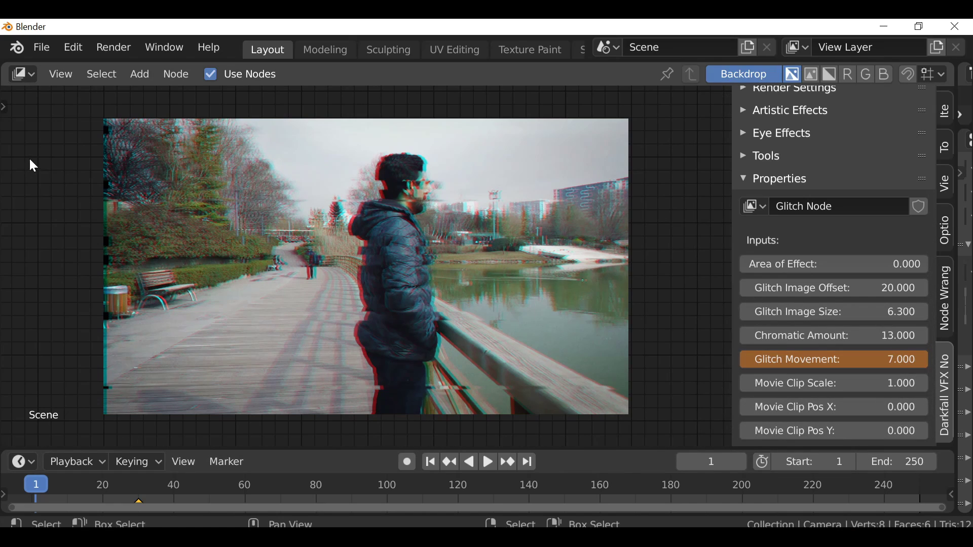
# Try a Movie Clip Scale of 1.01 and a Movie Clip Pos X of -3.2 on the Glitch Node.
pyautogui.click(901, 385)
pyautogui.press('Return')
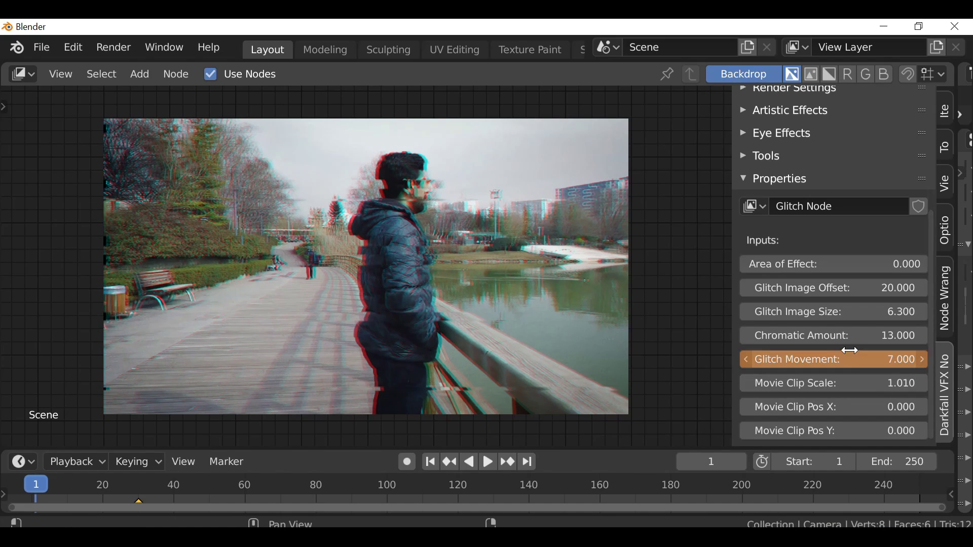
pyautogui.moveTo(862, 407); pyautogui.dragTo(836, 407)
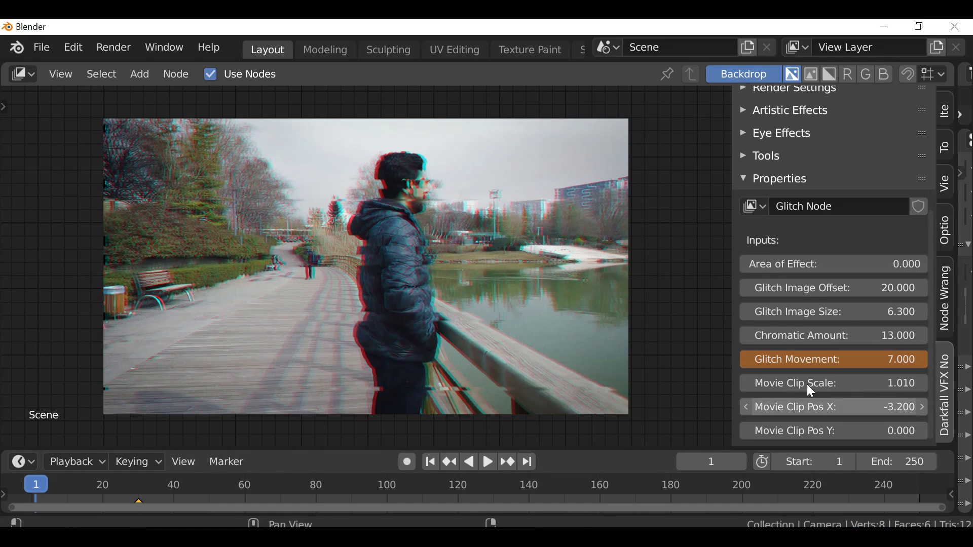
# Enlarge the timeline area and move the nodes out of the way of the backdrop image.
pyautogui.moveTo(621, 448); pyautogui.dragTo(618, 401)
pyautogui.press('Home')
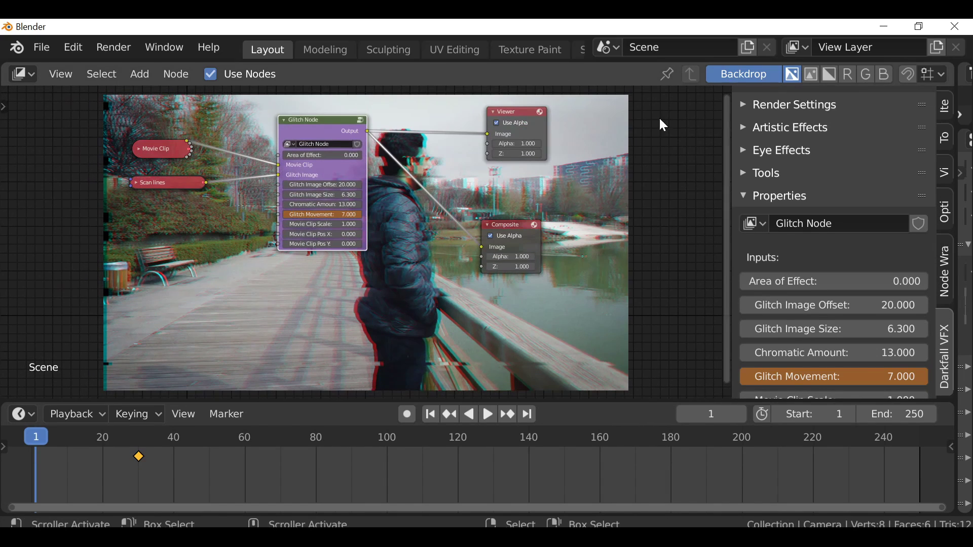
pyautogui.moveTo(553, 258); pyautogui.dragTo(482, 85, button='middle')
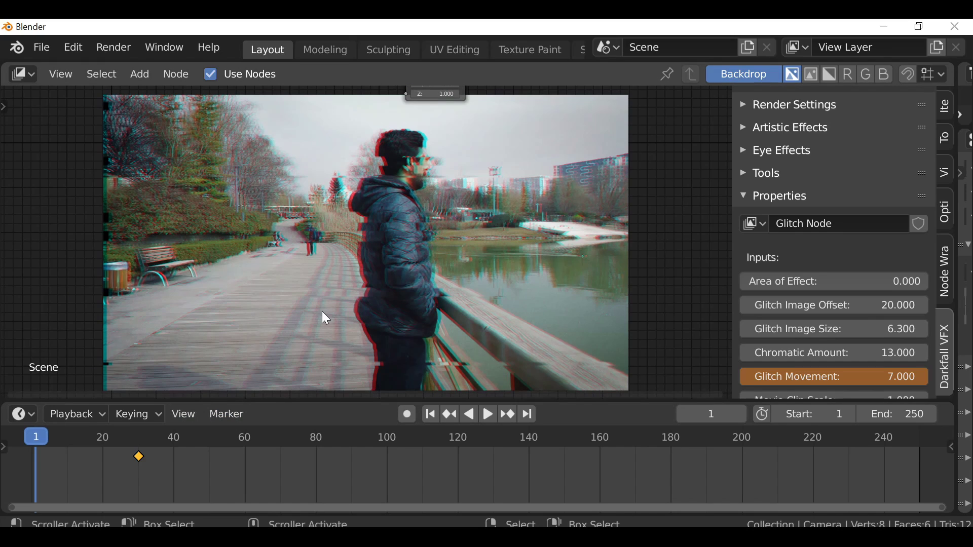
# Go to frame 18 and advance frame by frame to frame 26 to examine how the glitch moves.
pyautogui.moveTo(84, 479); pyautogui.dragTo(97, 481)
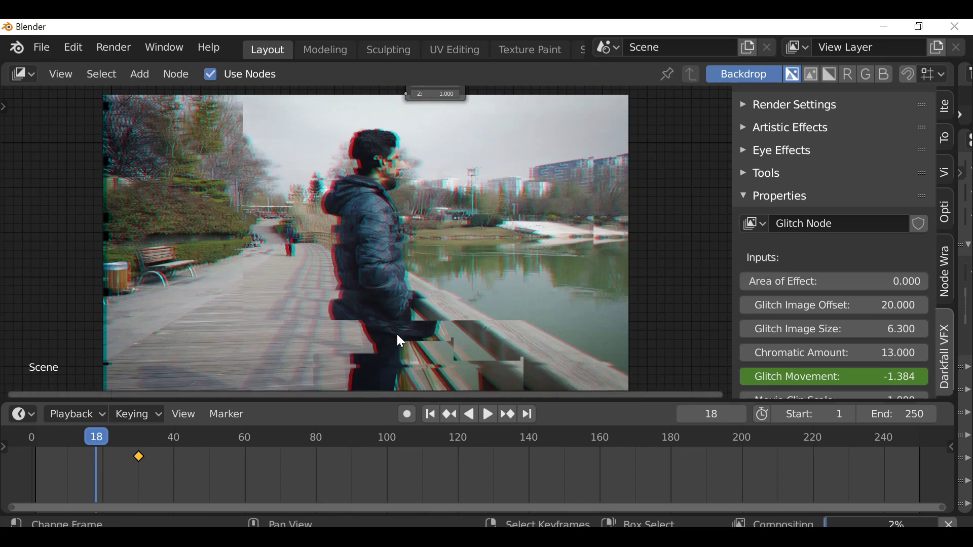
pyautogui.press('Right')
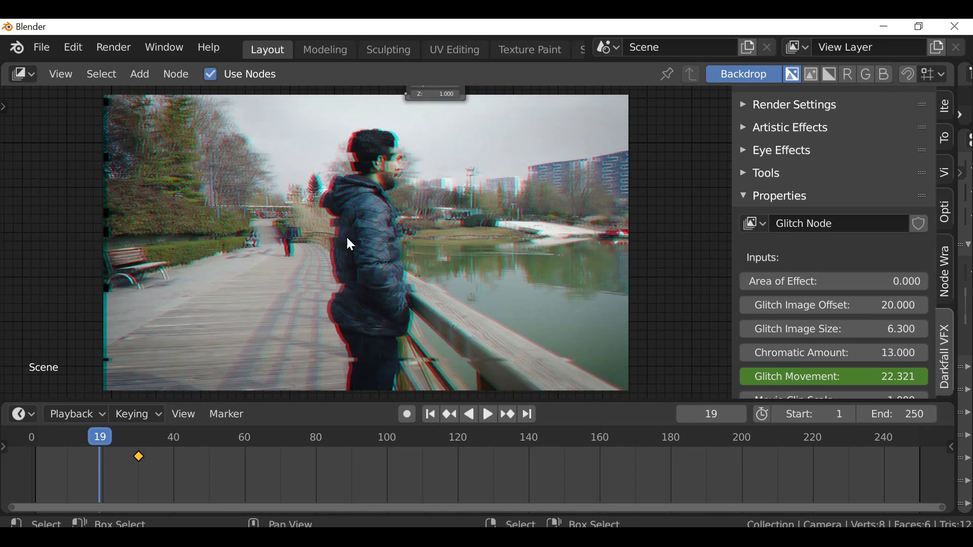
pyautogui.press('Right')
pyautogui.press('Right')
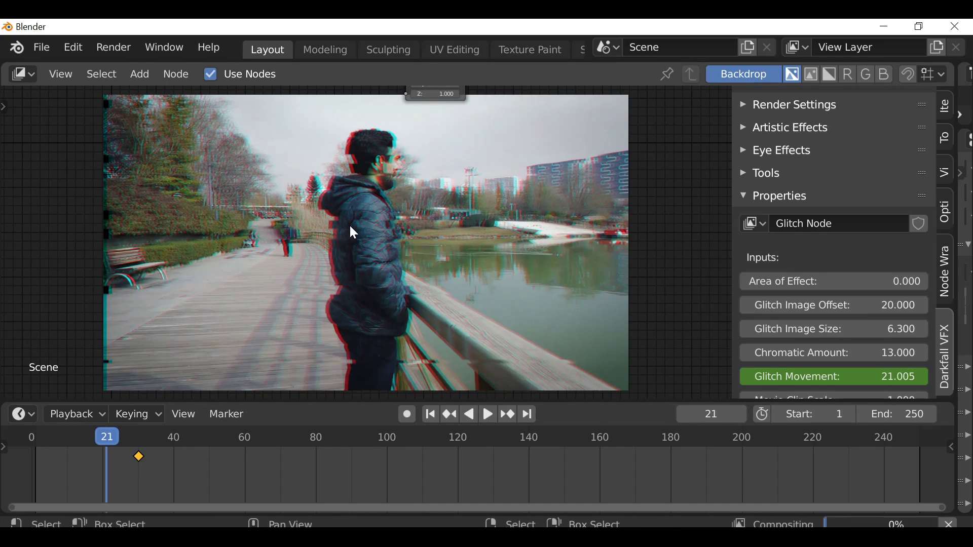
pyautogui.press('Right')
pyautogui.press('Right')
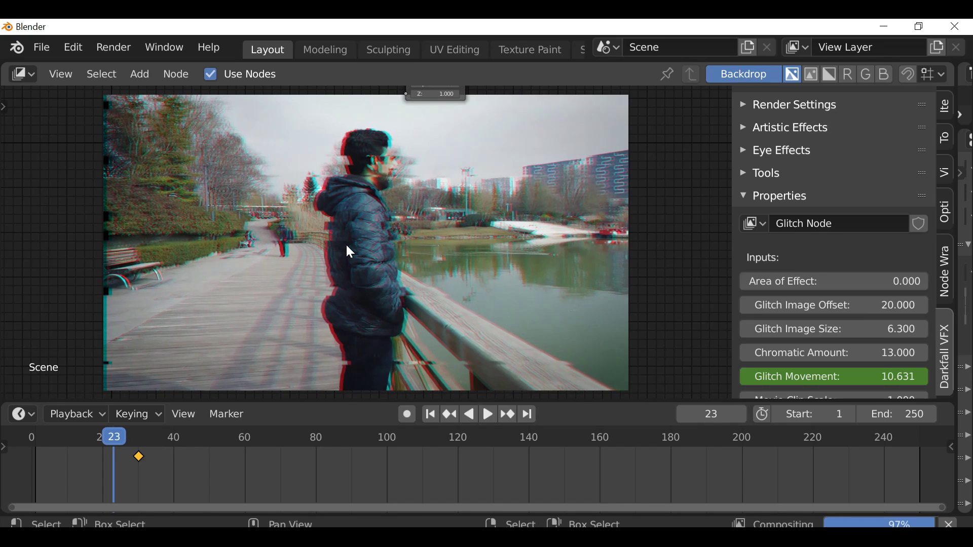
pyautogui.press('Right')
pyautogui.press('Right')
pyautogui.press('Right')
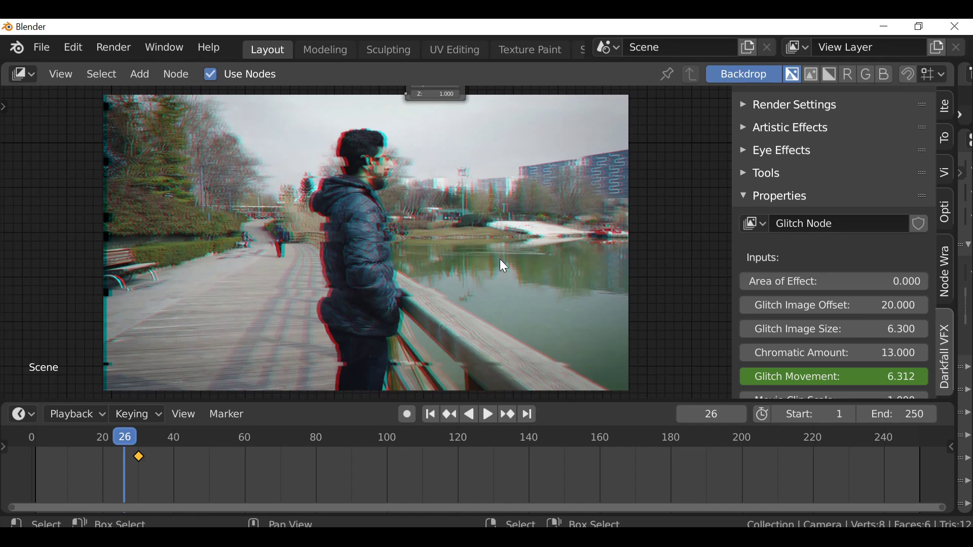
# Split the compositor into two stacked areas and change the upper one to the Graph Editor.
pyautogui.scroll(6, 836, 132)
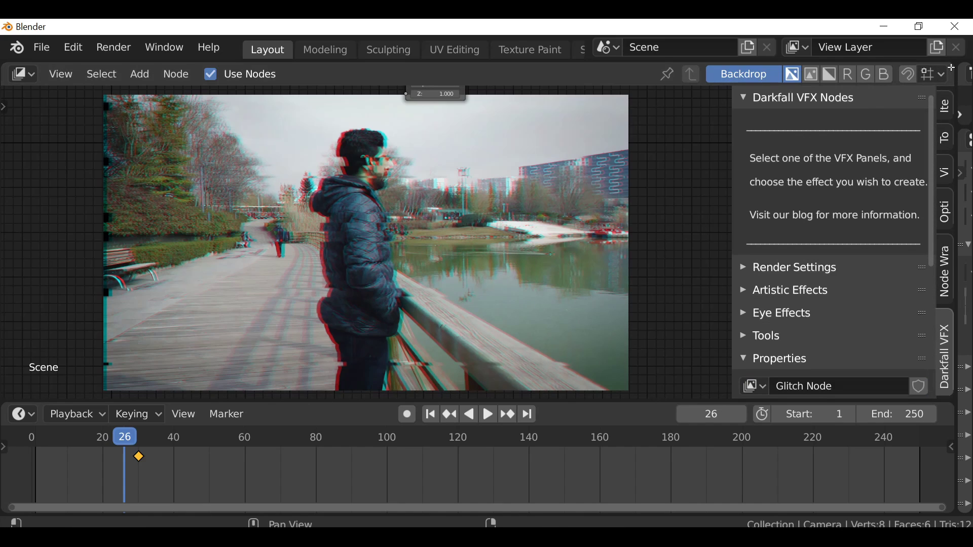
pyautogui.moveTo(5, 89); pyautogui.dragTo(5, 185)
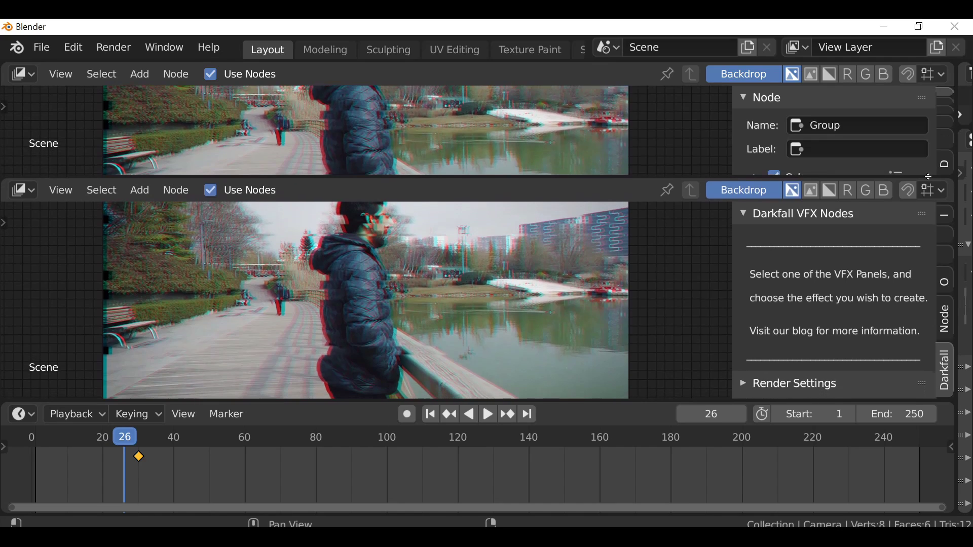
pyautogui.click(23, 74)
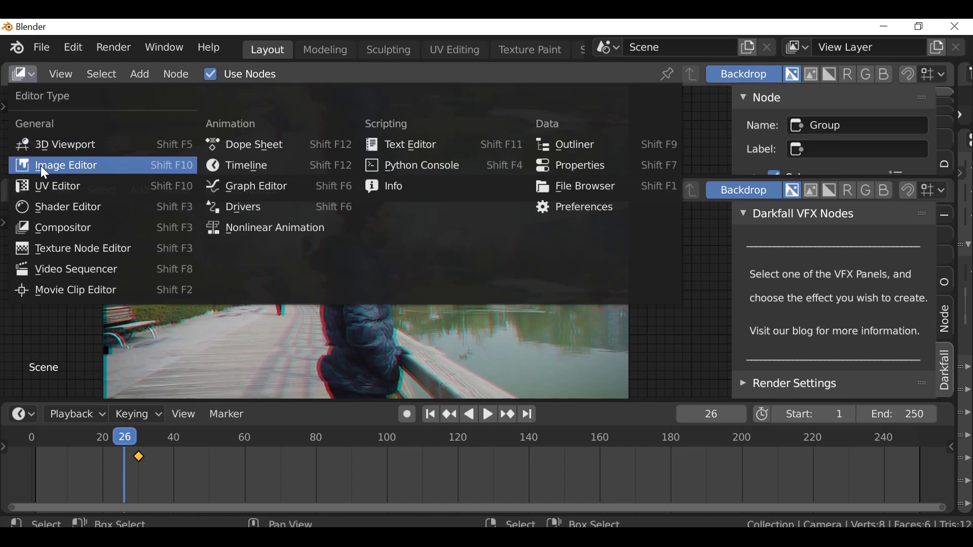
pyautogui.click(268, 186)
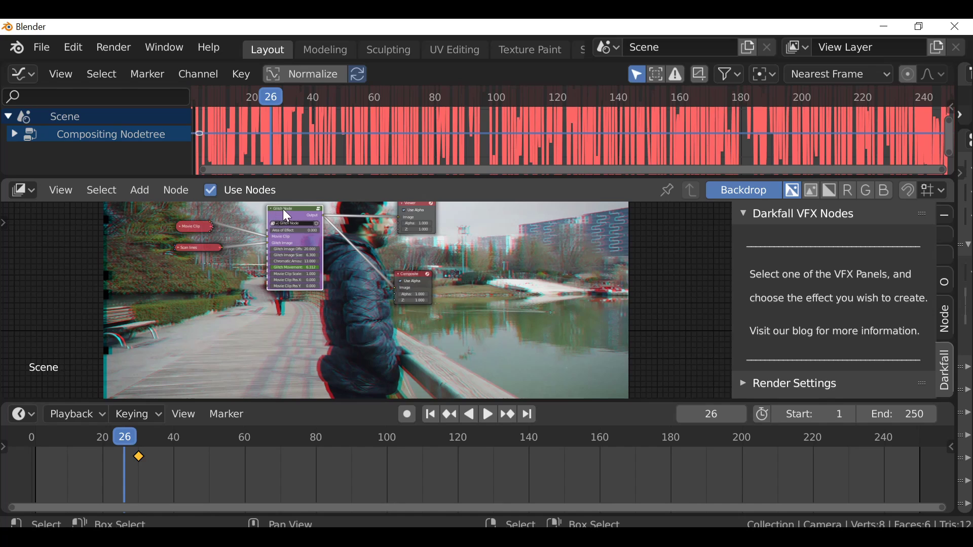
# Enlarge the Graph Editor area and show a wider frame range of the noise curve.
pyautogui.scroll(-6, 458, 136)
pyautogui.scroll(-8, 413, 122)
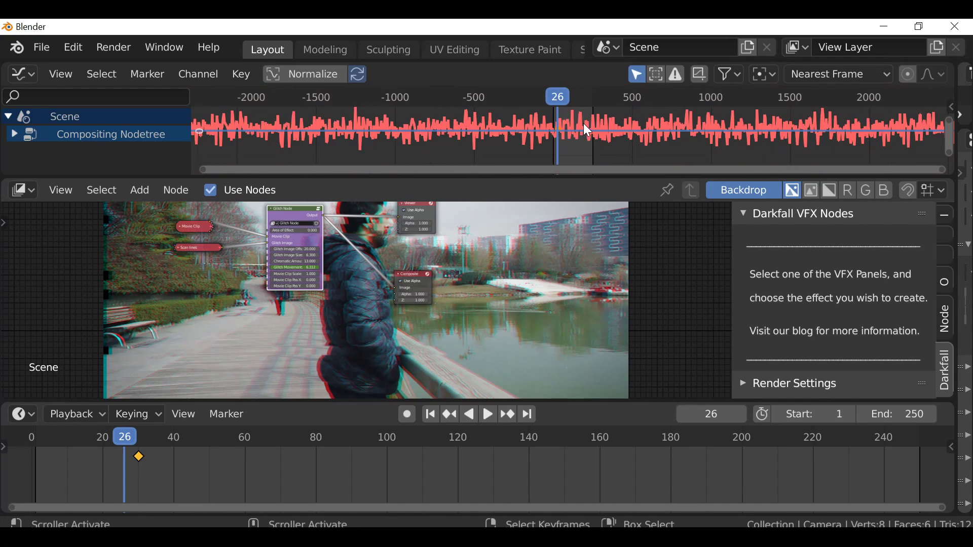
pyautogui.moveTo(662, 178); pyautogui.dragTo(658, 252)
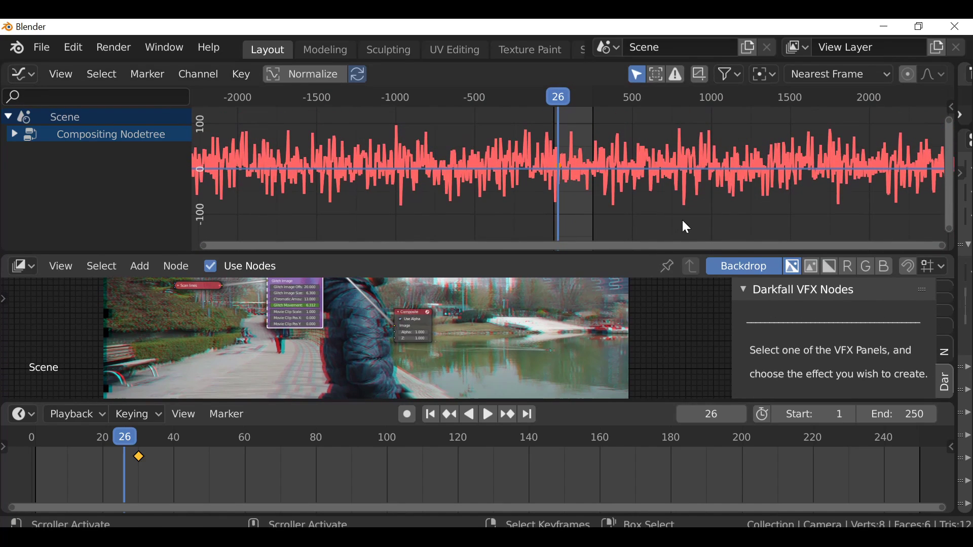
# Show the Glitch Movement curve's Noise modifier settings in the Graph Editor sidebar and widen the sidebar.
pyautogui.press('n')
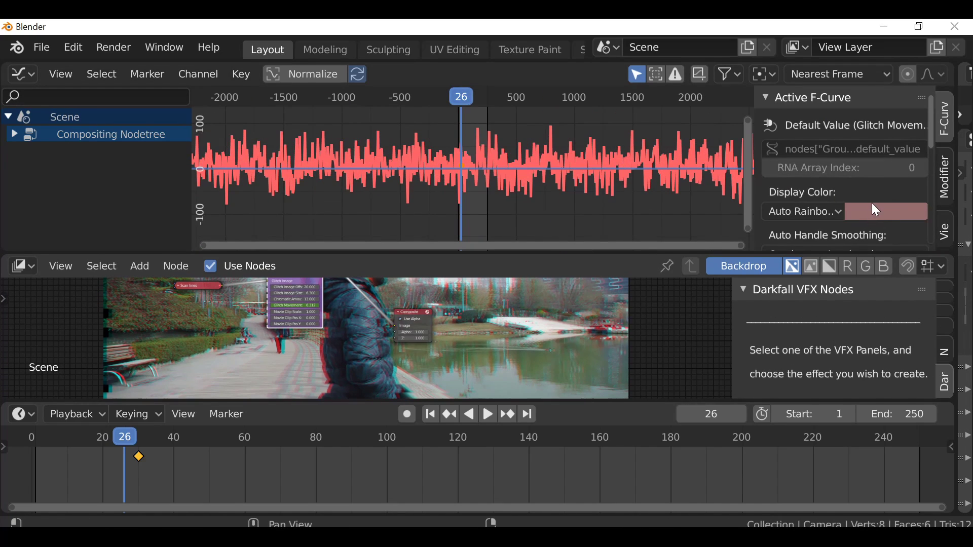
pyautogui.click(949, 183)
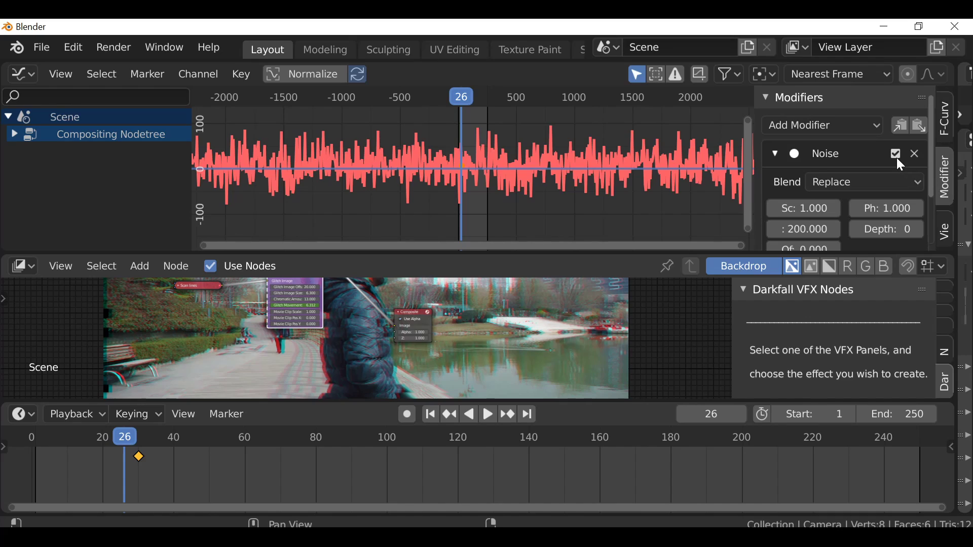
pyautogui.scroll(-1, 872, 149)
pyautogui.scroll(-2, 776, 183)
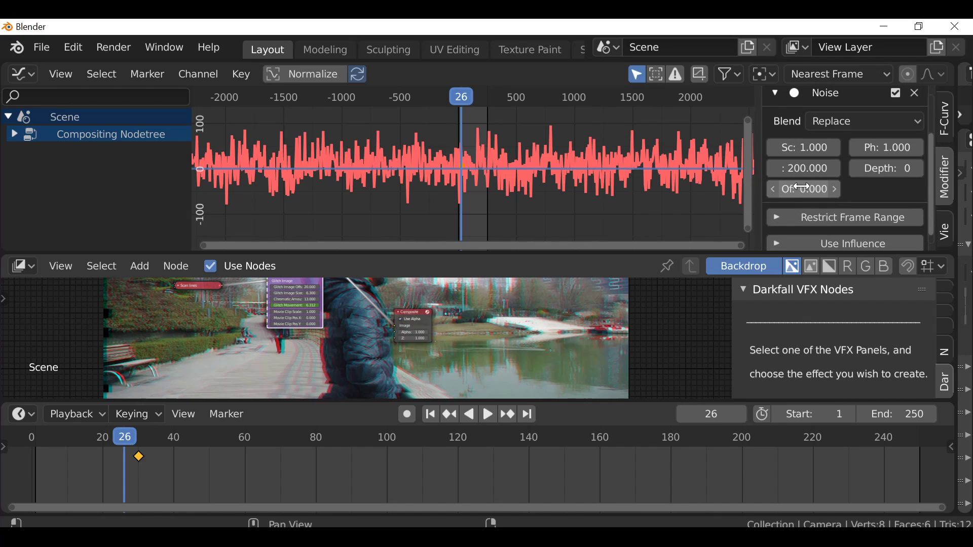
pyautogui.moveTo(760, 185); pyautogui.dragTo(687, 187)
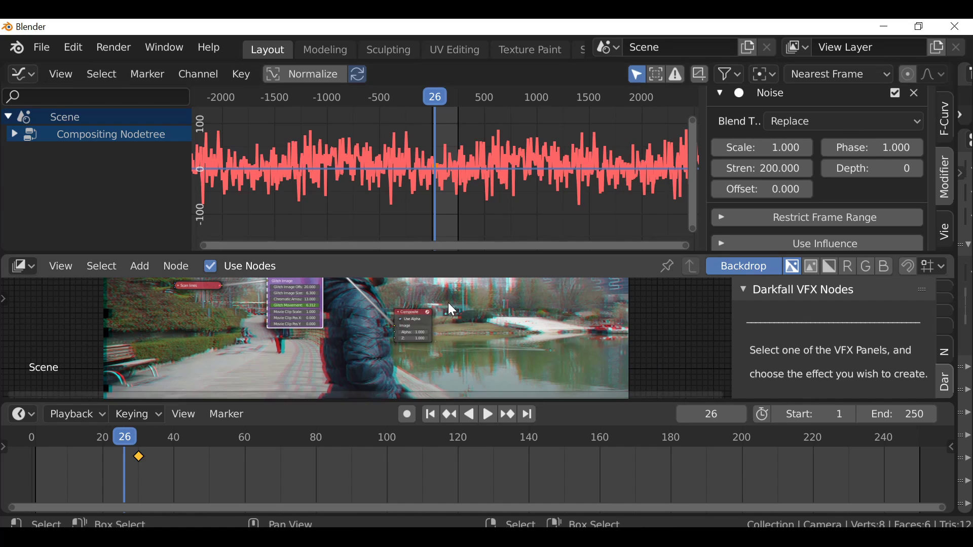
# Try a Noise modifier Scale of 64.4 and check it by advancing to frame 28.
pyautogui.moveTo(760, 148); pyautogui.dragTo(919, 148)
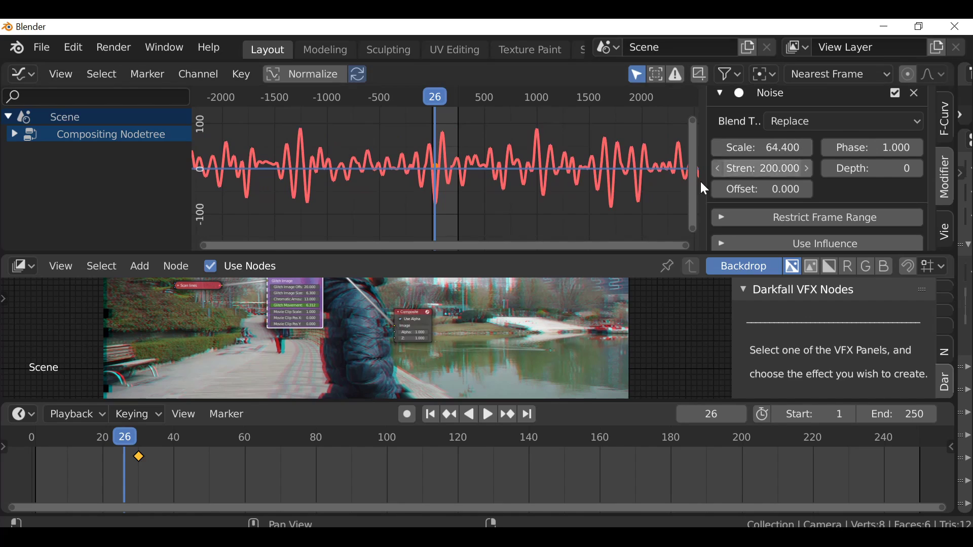
pyautogui.press('Right')
pyautogui.press('Right')
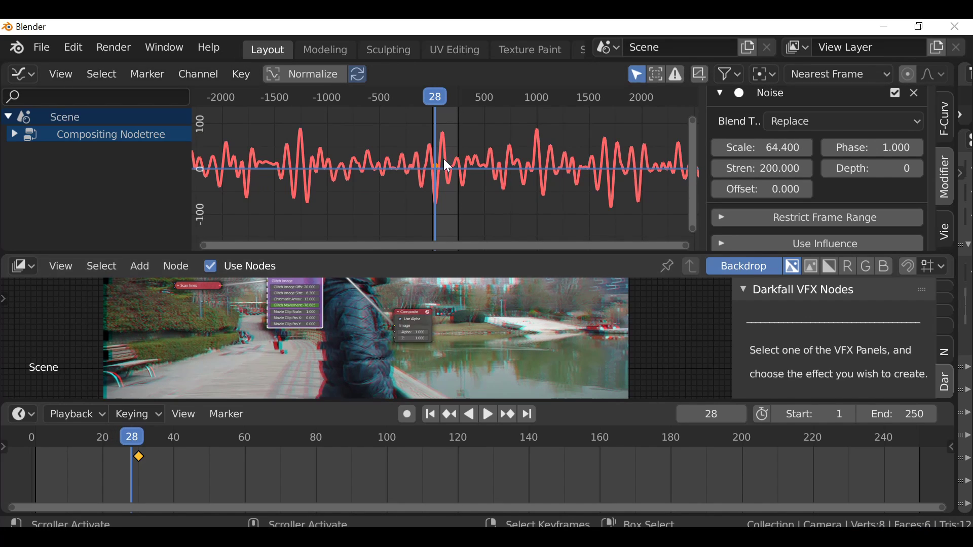
# Try a Noise modifier Scale of 0.8 and reset the Scale to 1.
pyautogui.click(785, 147)
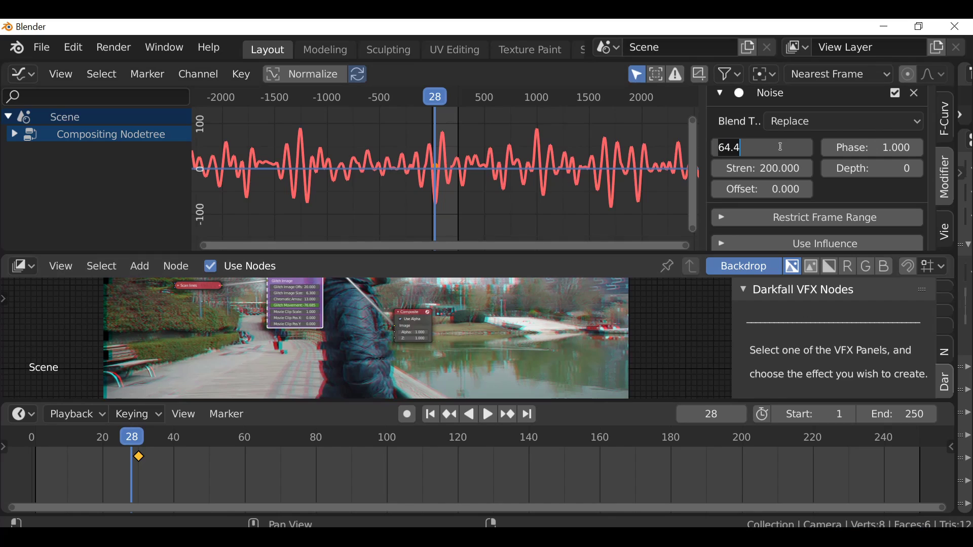
pyautogui.write('.8')
pyautogui.press('Return')
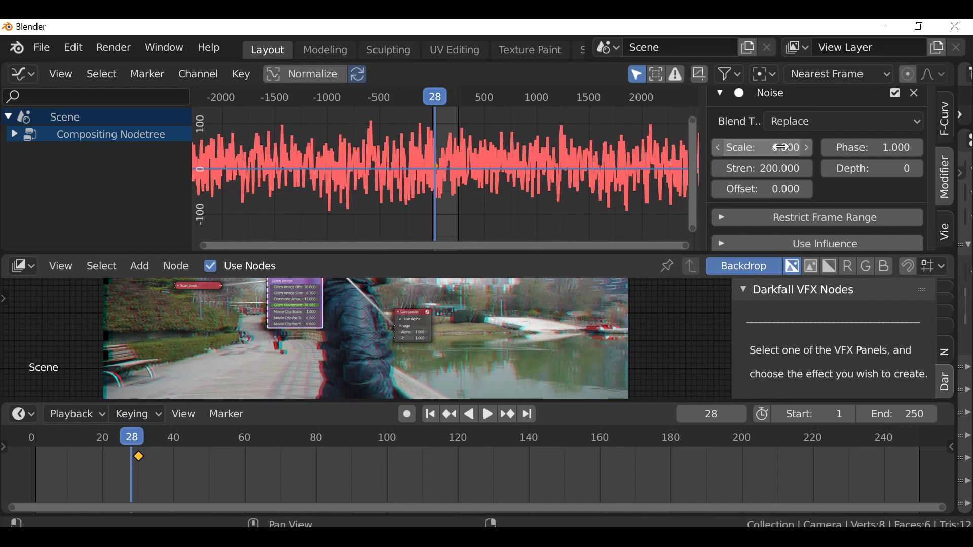
pyautogui.click(773, 149)
pyautogui.write('1')
pyautogui.press('Return')
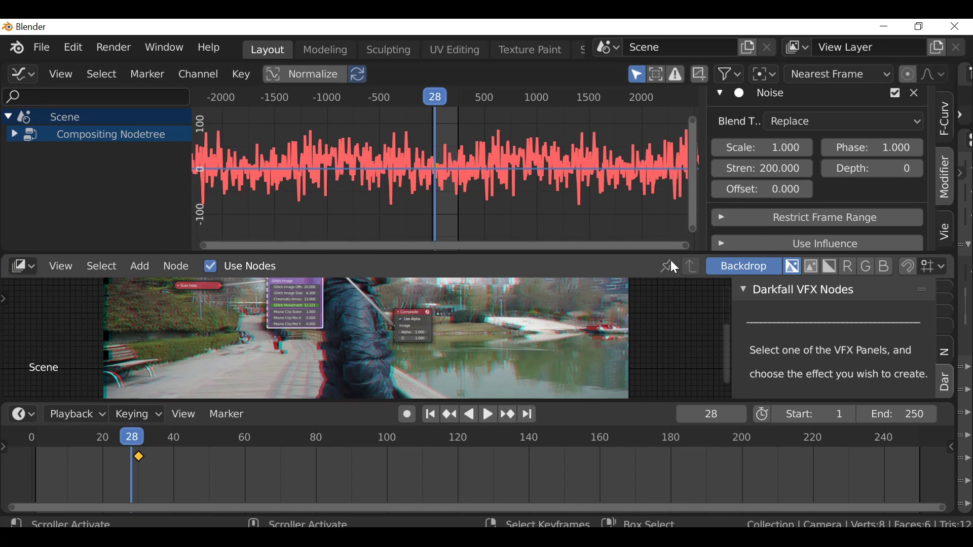
# Reduce the Graph Editor's height and advance to frame 31 to examine the glitch on the backdrop.
pyautogui.moveTo(671, 255); pyautogui.dragTo(671, 204)
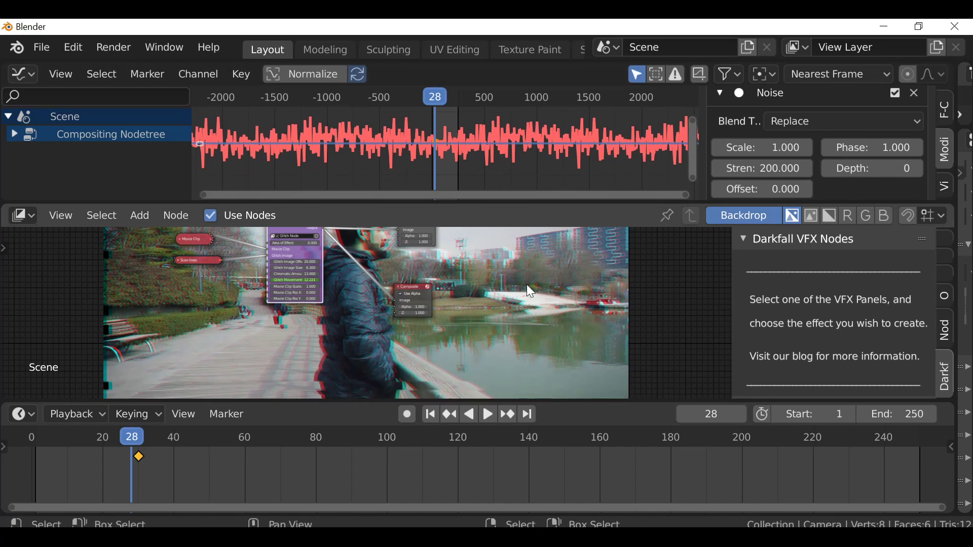
pyautogui.press('Right')
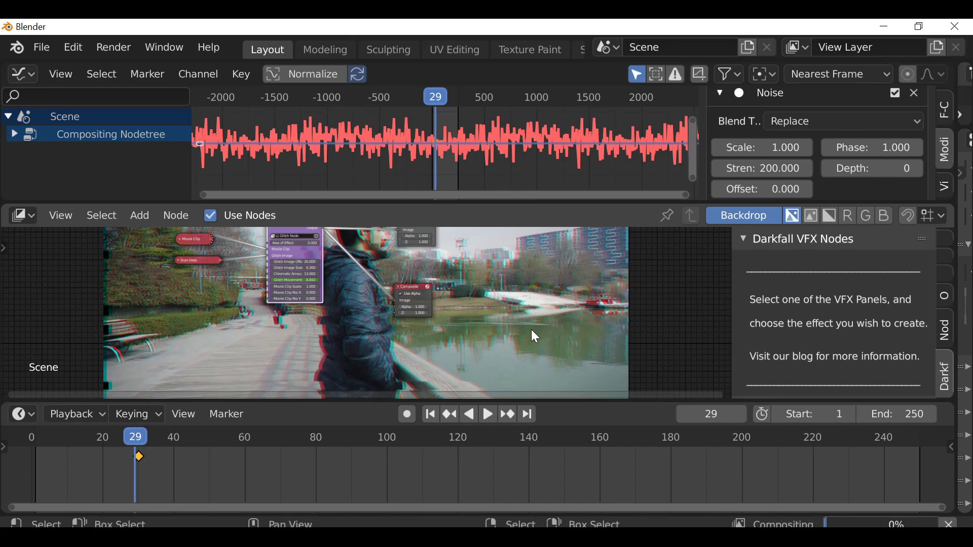
pyautogui.press('Right')
pyautogui.press('Right')
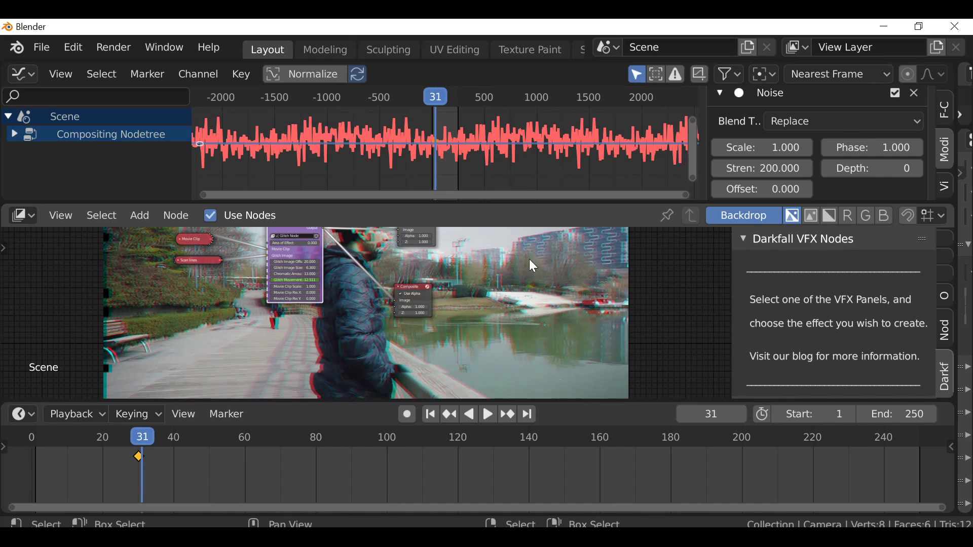
# Set the Noise modifier's Strength to 700 and advance to frame 37 to check the glitch on the backdrop.
pyautogui.doubleClick(774, 168)
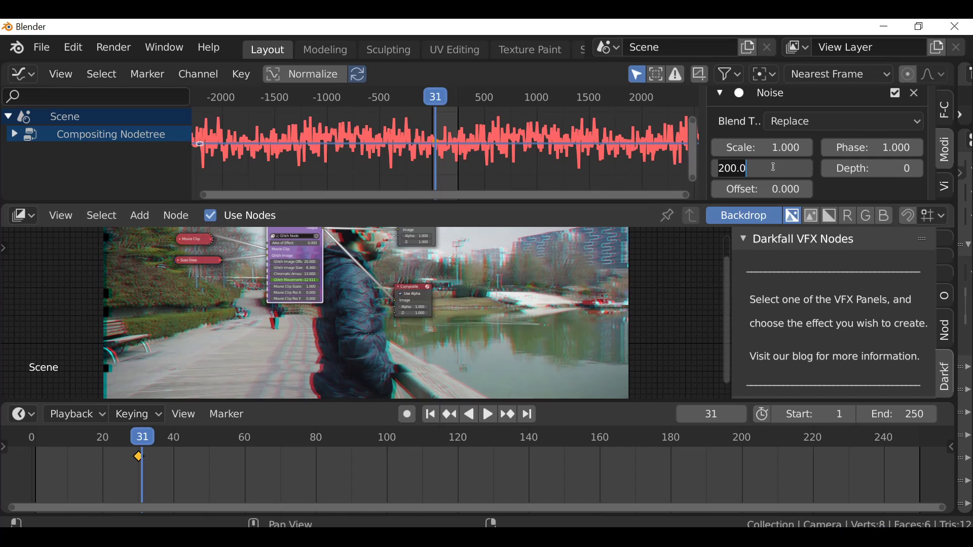
pyautogui.write('700')
pyautogui.press('Return')
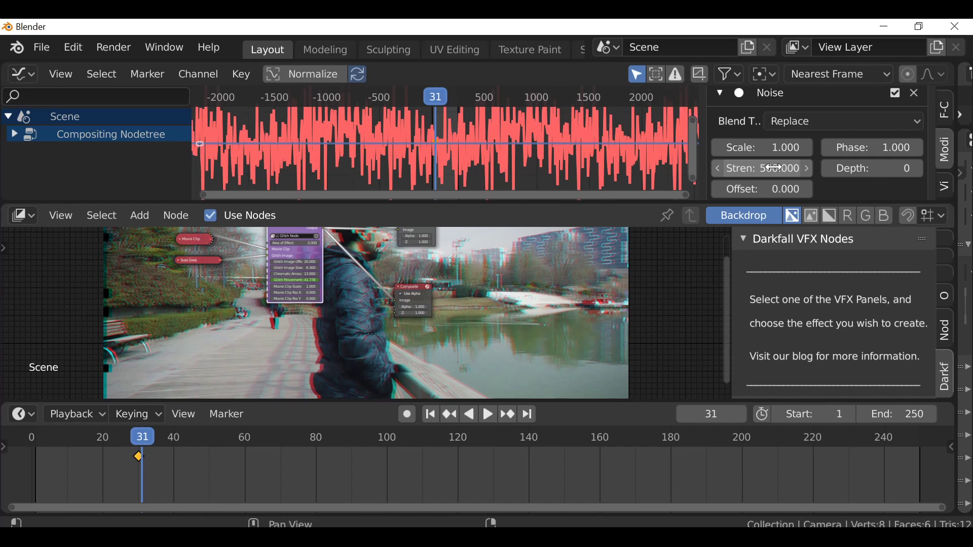
pyautogui.press('Right')
pyautogui.press('Right')
pyautogui.press('Right')
pyautogui.press('Right')
pyautogui.press('Right')
pyautogui.press('Right')
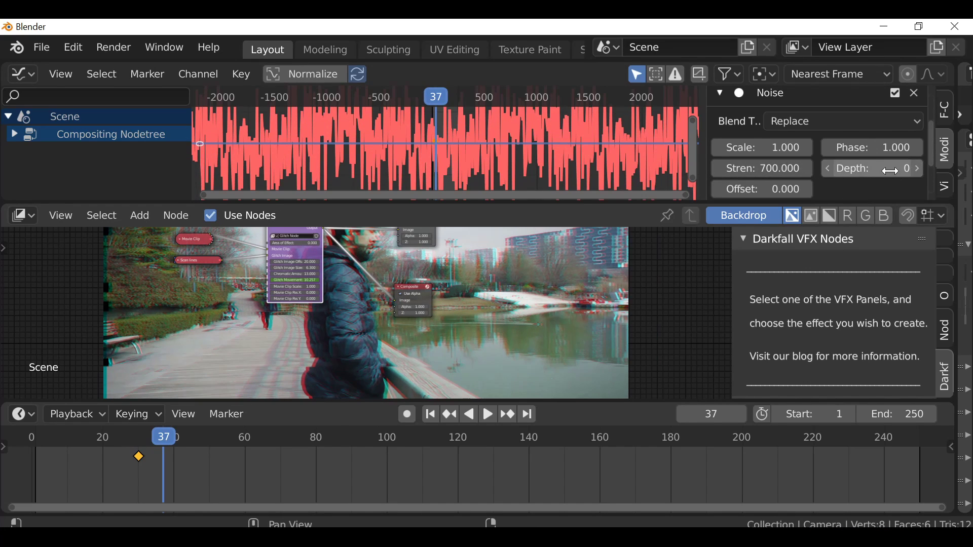
# Try a Noise modifier Depth of 3, settle on a Depth of 1 and set the Offset to 12.4.
pyautogui.click(920, 169)
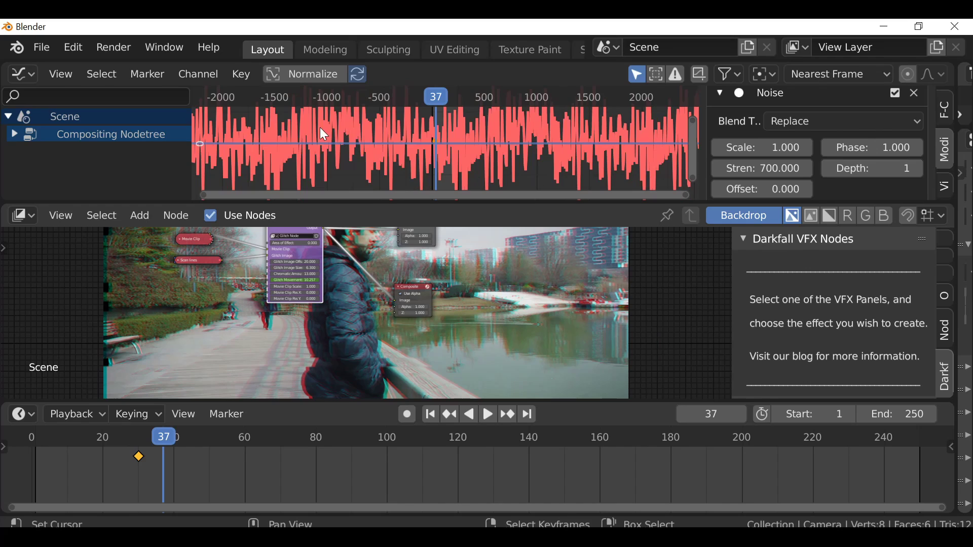
pyautogui.click(920, 170)
pyautogui.click(920, 169)
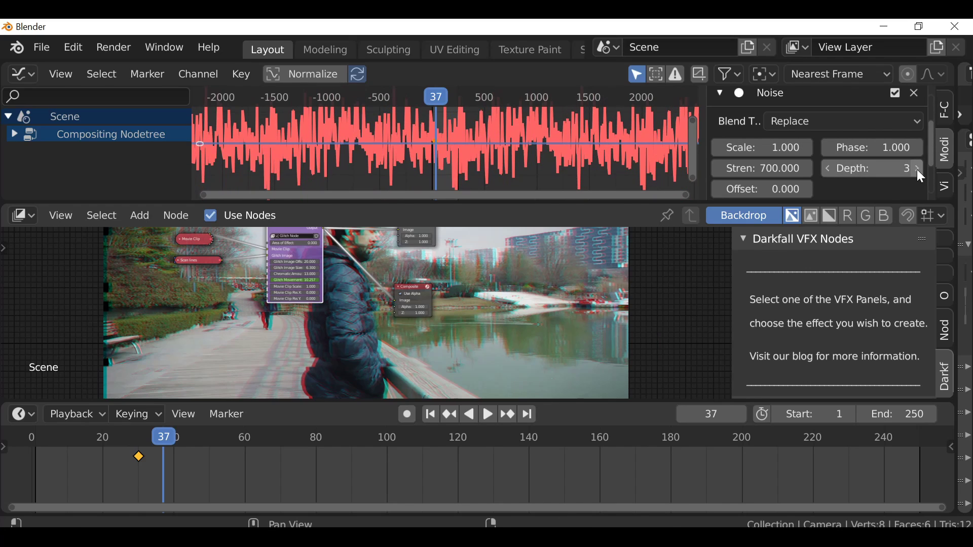
pyautogui.click(829, 170)
pyautogui.click(829, 170)
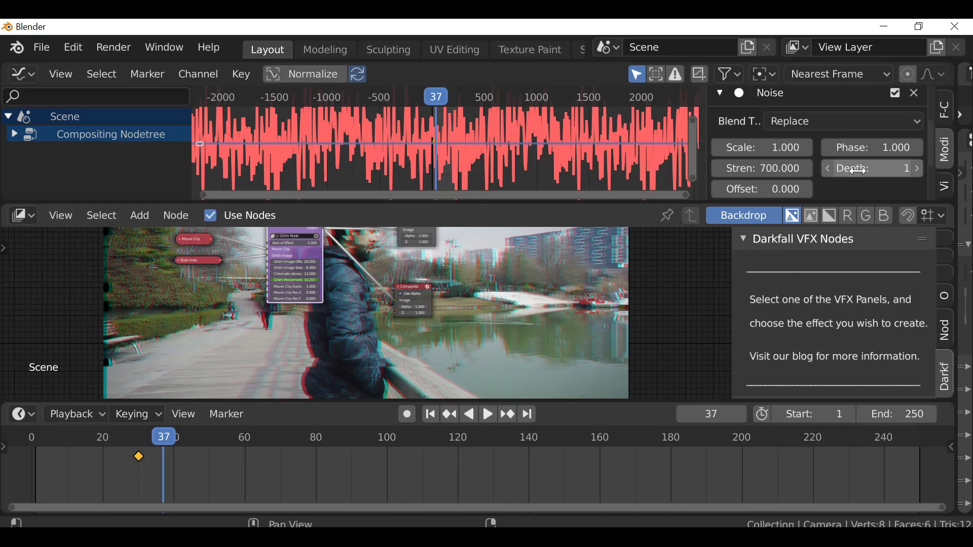
# Join the Graph Editor area with the compositor below so the node editor takes over its space.
pyautogui.rightClick(624, 202)
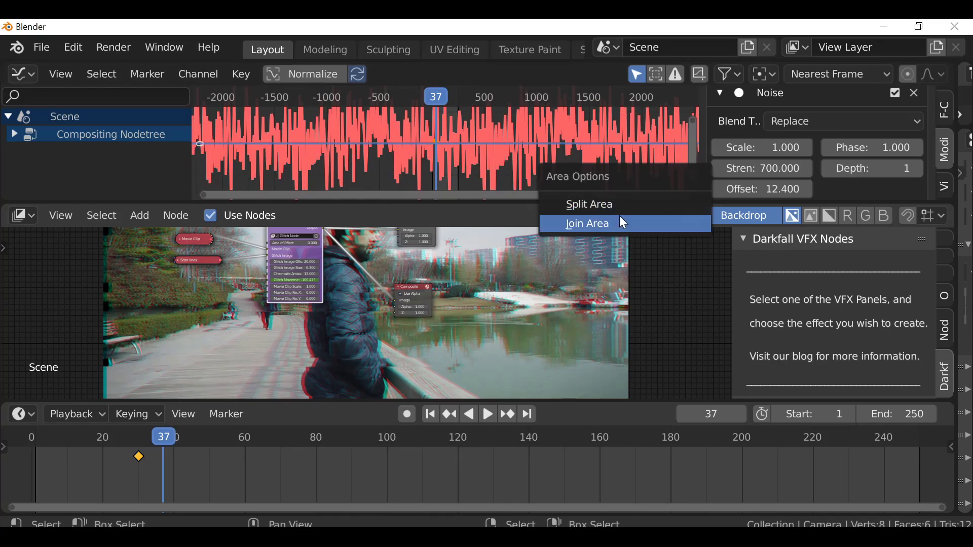
pyautogui.click(624, 223)
pyautogui.click(616, 148)
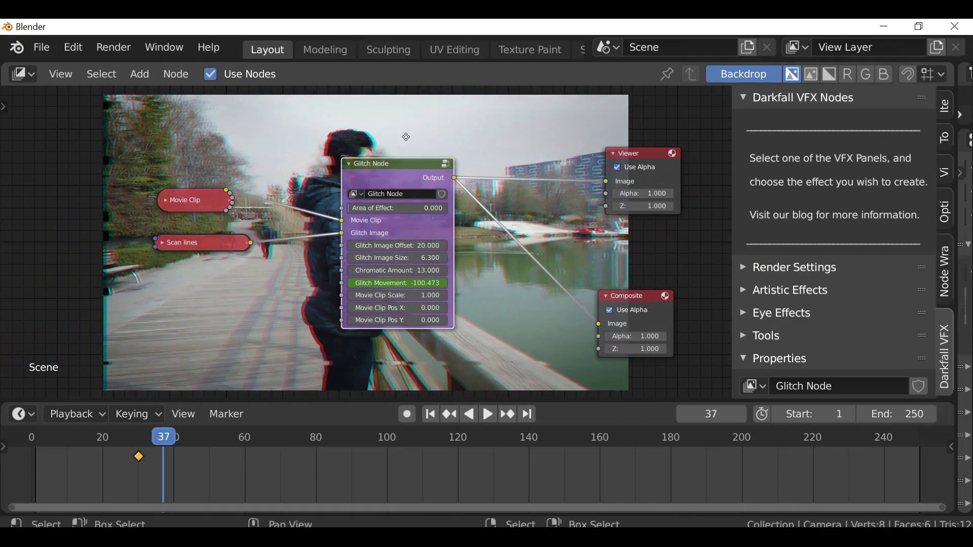
# Move the Glitch Node higher, above the level of the Movie Clip and Scan lines nodes.
pyautogui.click(383, 138)
pyautogui.scroll(2, 311, 142)
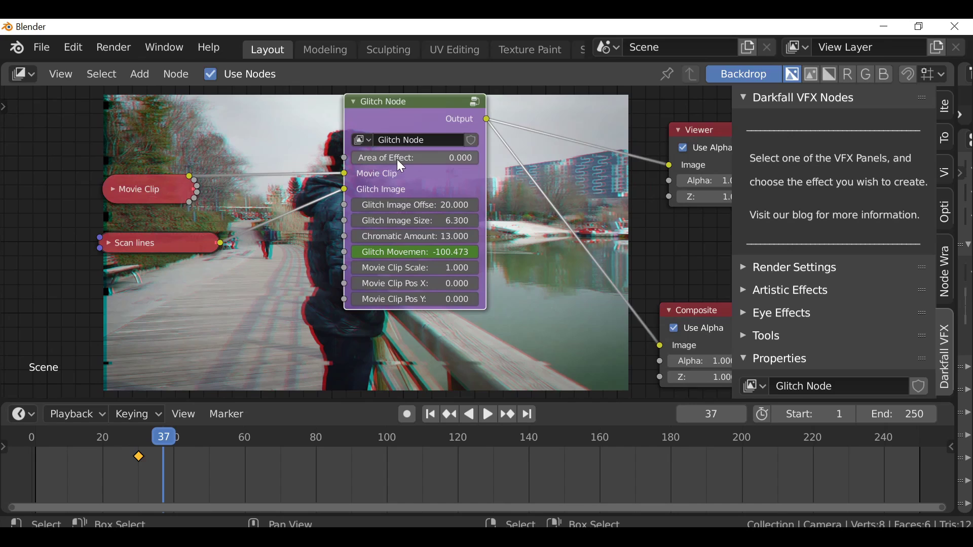
pyautogui.moveTo(404, 143); pyautogui.dragTo(409, 315, button='middle')
pyautogui.press('g')
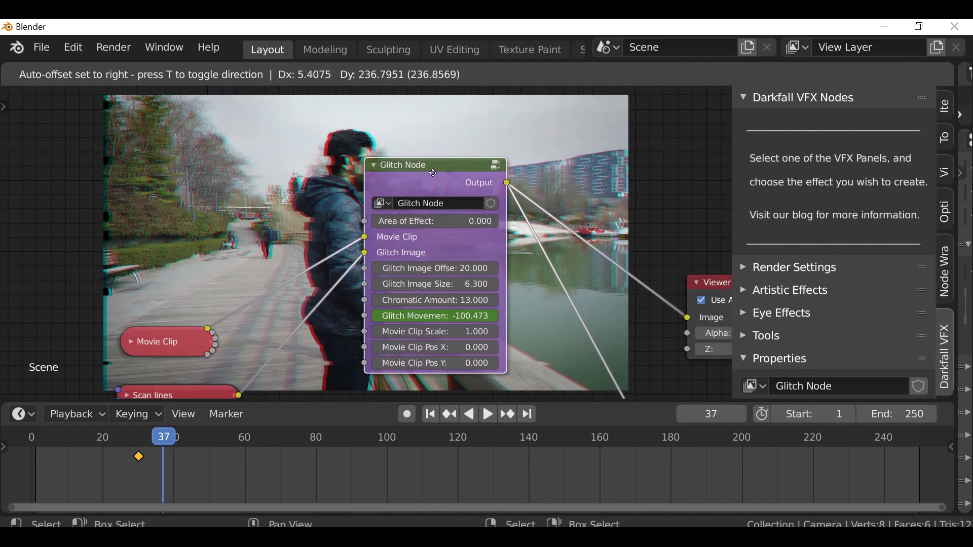
pyautogui.click(421, 172)
pyautogui.scroll(-2, 438, 147)
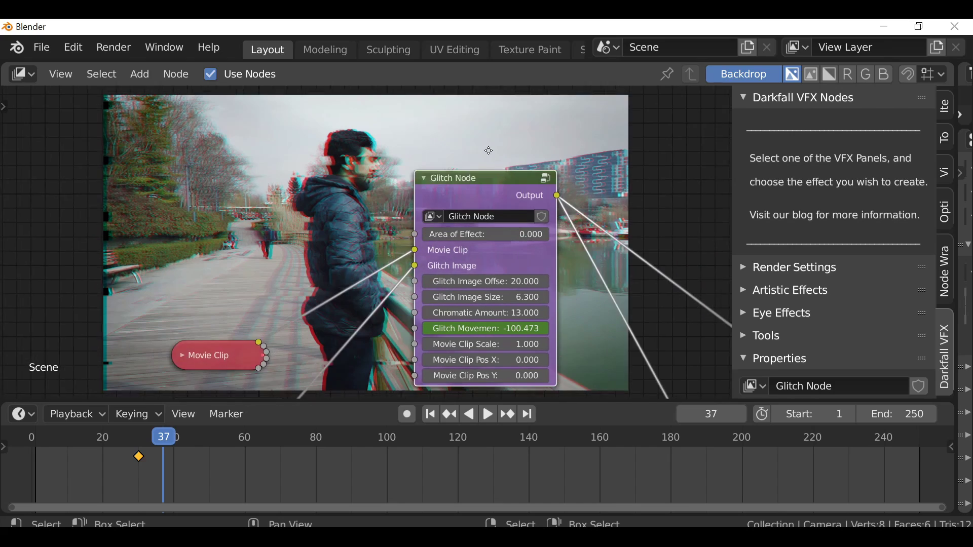
# Change the compositor area to the Movie Clip Editor and load the clip Man - 21740.mp4.
pyautogui.click(16, 71)
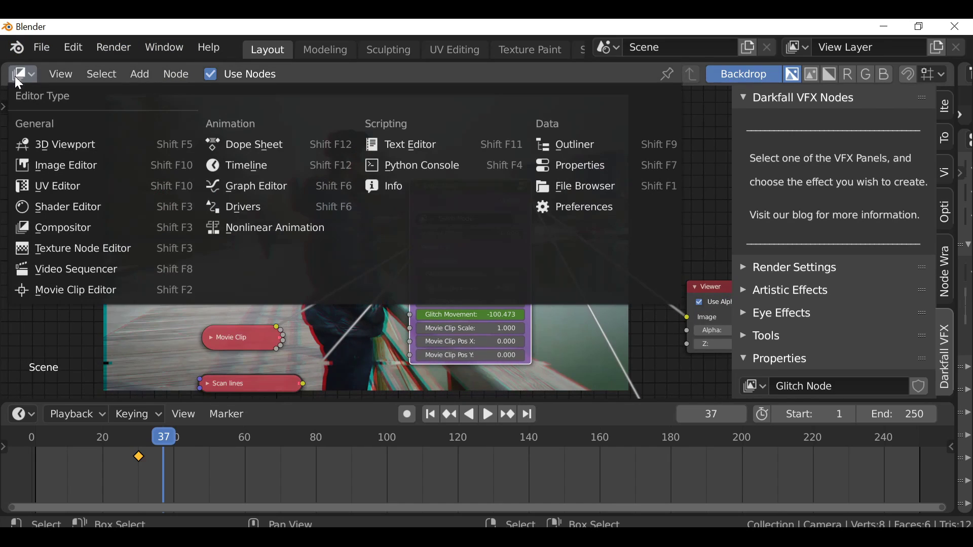
pyautogui.click(69, 292)
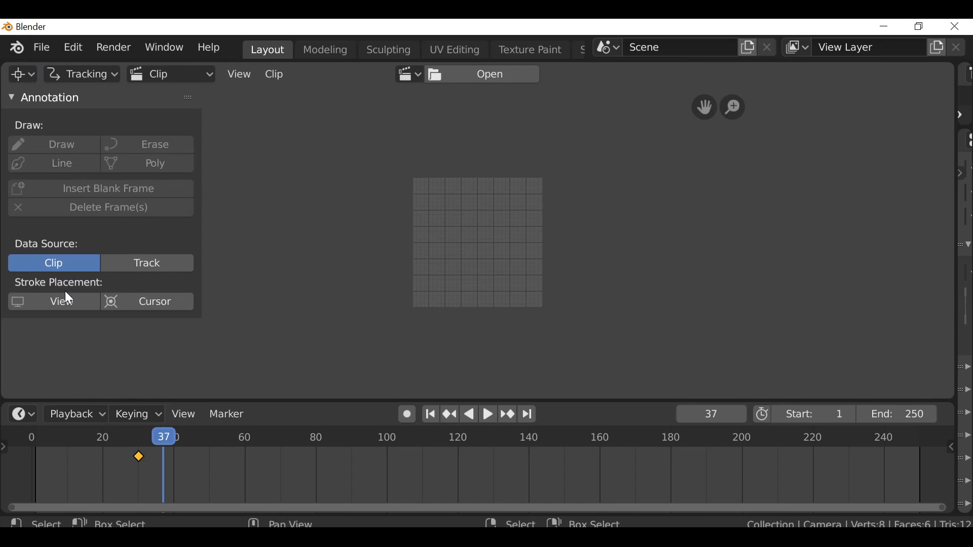
pyautogui.click(410, 76)
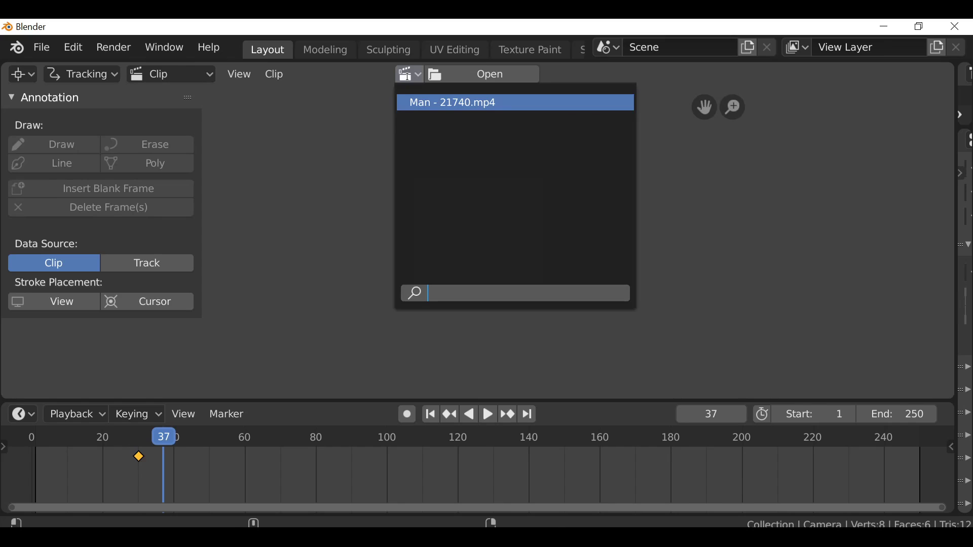
pyautogui.click(552, 104)
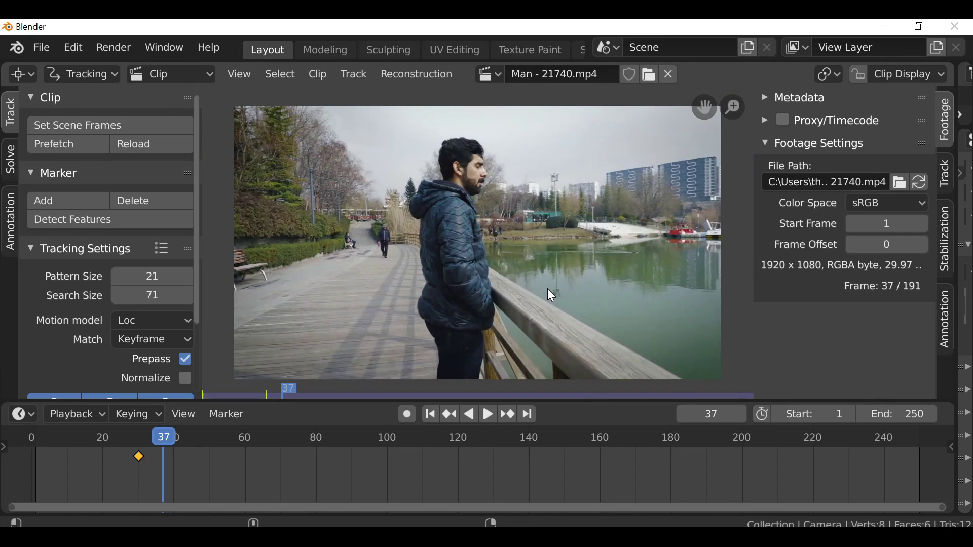
# Return to the first frame and set the scene's end frame to 110.
pyautogui.click(430, 415)
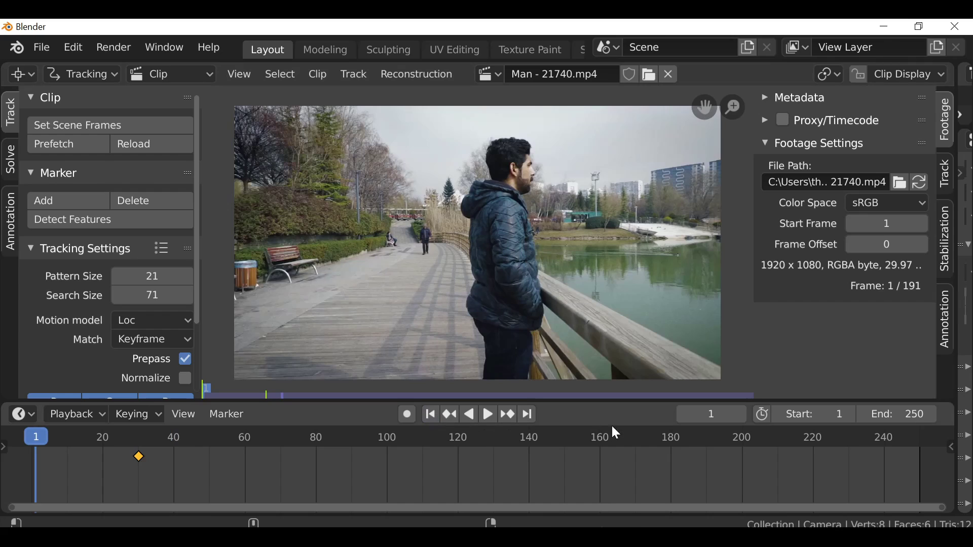
pyautogui.click(903, 415)
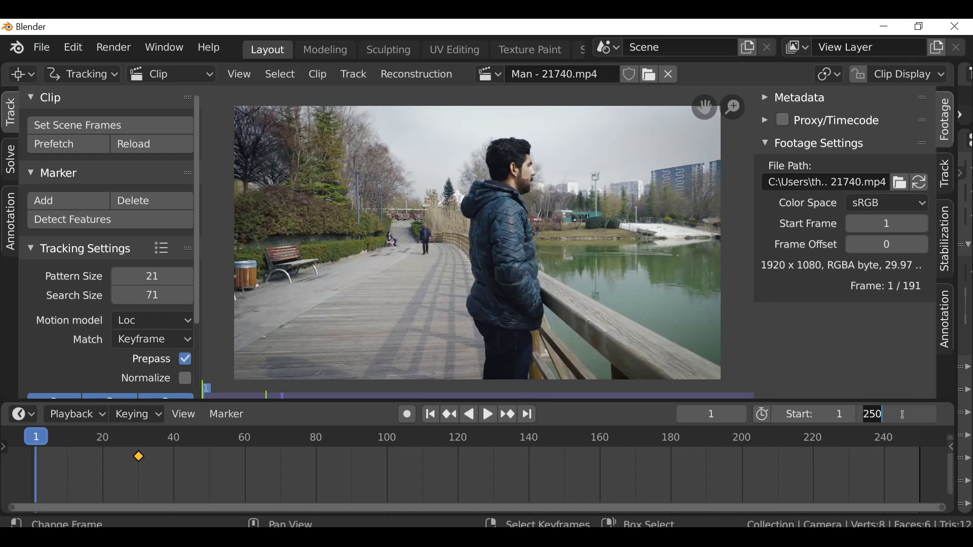
pyautogui.write('110')
pyautogui.press('Return')
pyautogui.moveTo(355, 486); pyautogui.dragTo(487, 476, button='middle')
# Prefetch the clip's frames and preview the footage by playing and scrubbing, ending back on frame 1.
pyautogui.click(60, 148)
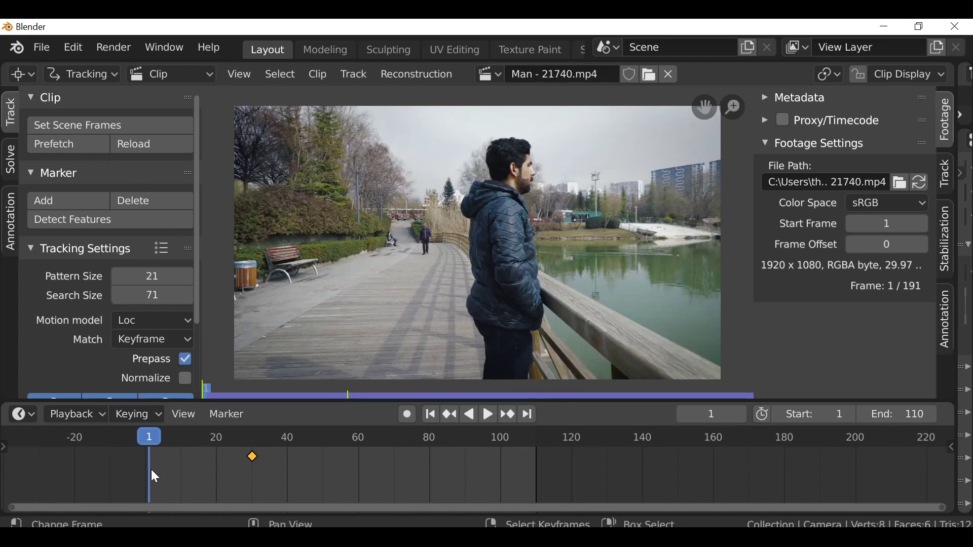
pyautogui.press('space')
pyautogui.moveTo(207, 474); pyautogui.dragTo(409, 473)
pyautogui.press('space')
pyautogui.click(430, 415)
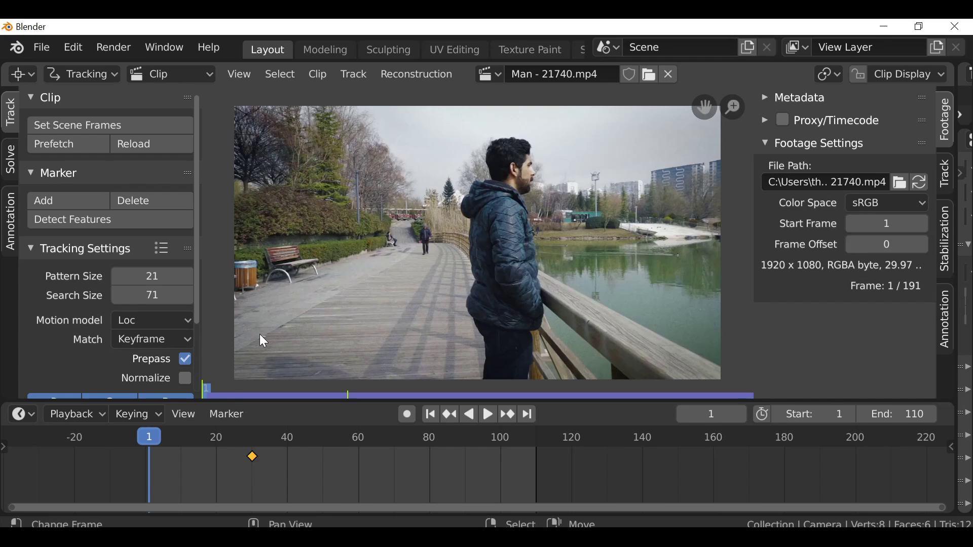
# Configure the tracking settings with the LocRot motion model, Previous frame matching and Normalize enabled.
pyautogui.click(164, 320)
pyautogui.click(148, 424)
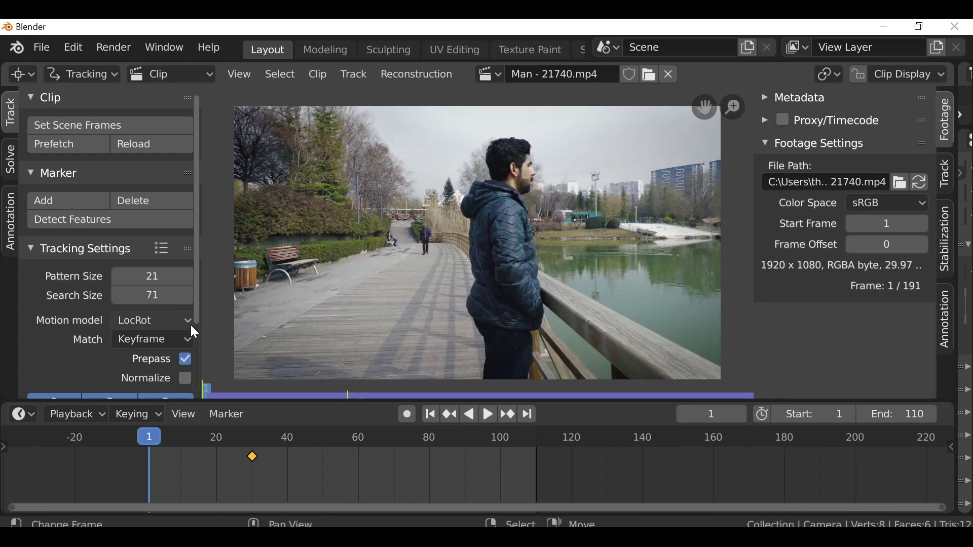
pyautogui.click(152, 339)
pyautogui.click(141, 381)
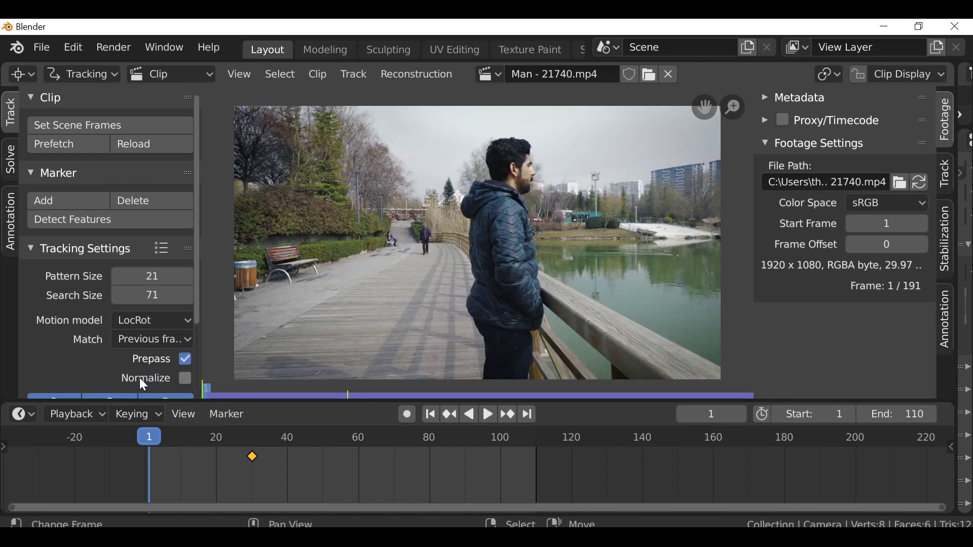
pyautogui.scroll(-2, 171, 374)
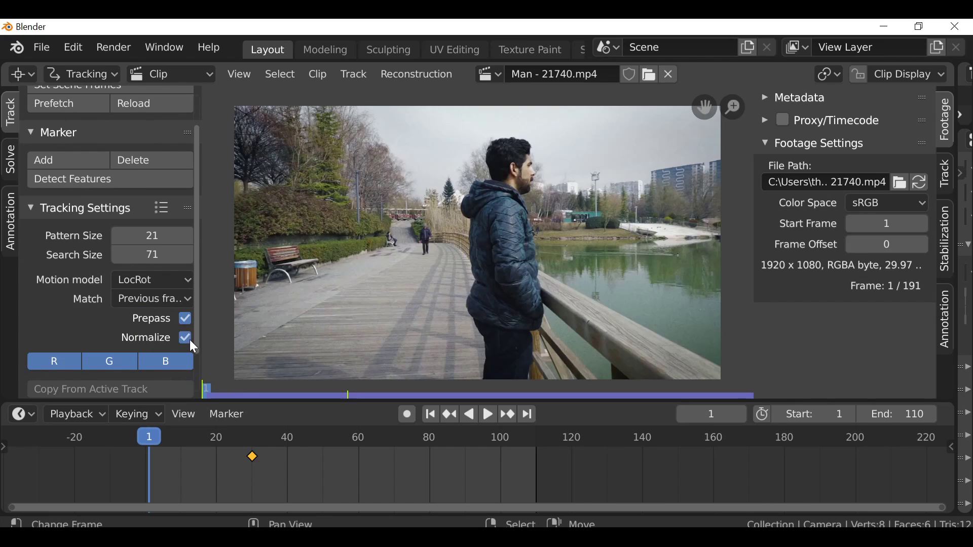
# Add a tracking marker on the man's jacket sleeve, adjust its position slightly onto a bright spot and display its search area.
pyautogui.click(946, 174)
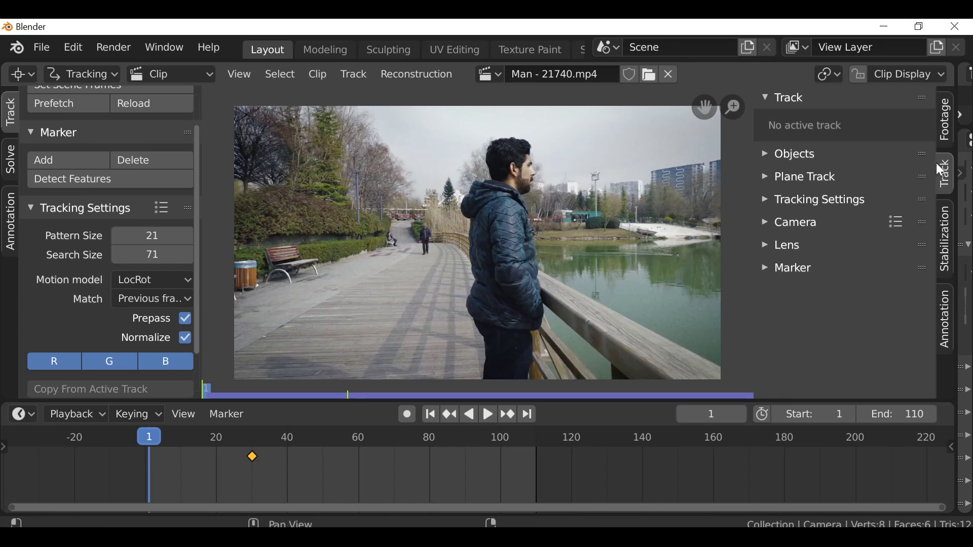
pyautogui.keyDown('ctrl'); pyautogui.click(522, 258); pyautogui.keyUp('ctrl')
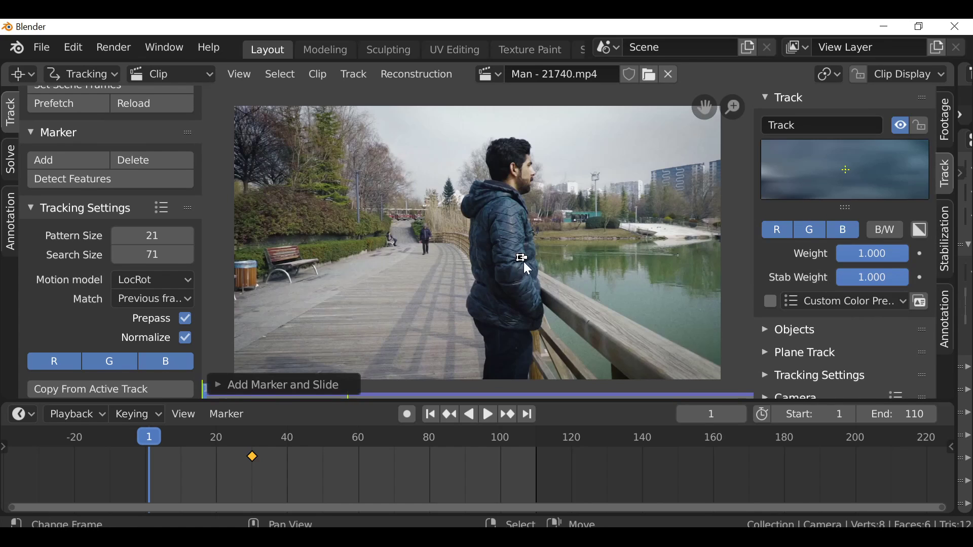
pyautogui.scroll(6, 613, 254)
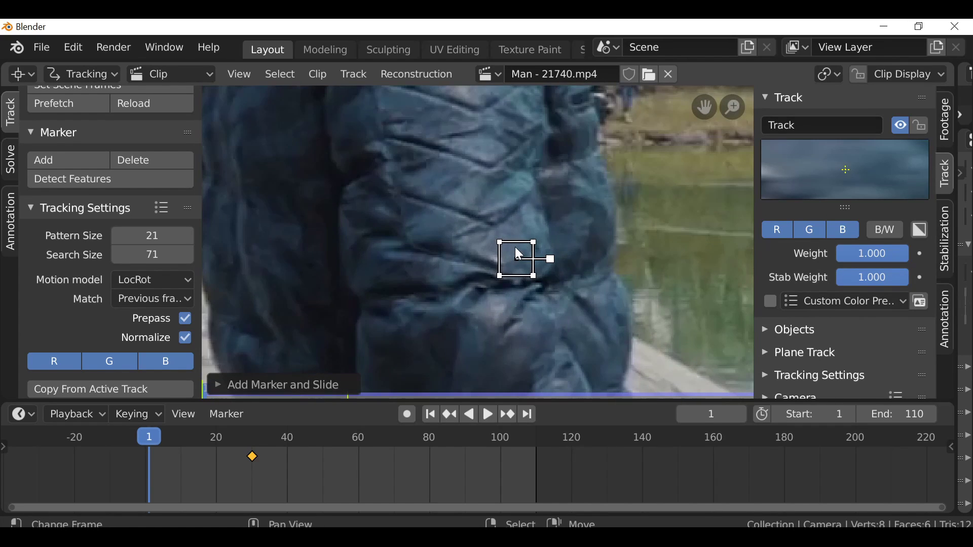
pyautogui.press('g')
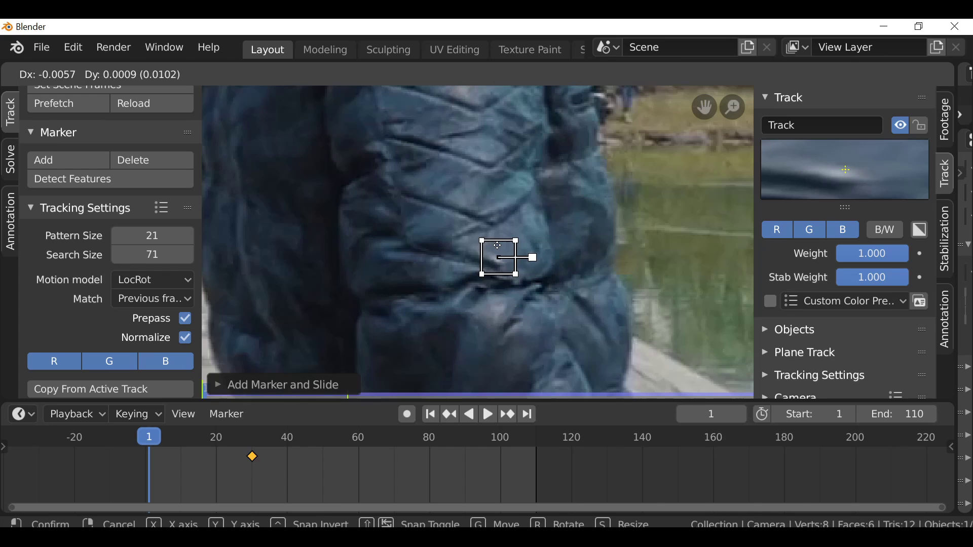
pyautogui.click(500, 250)
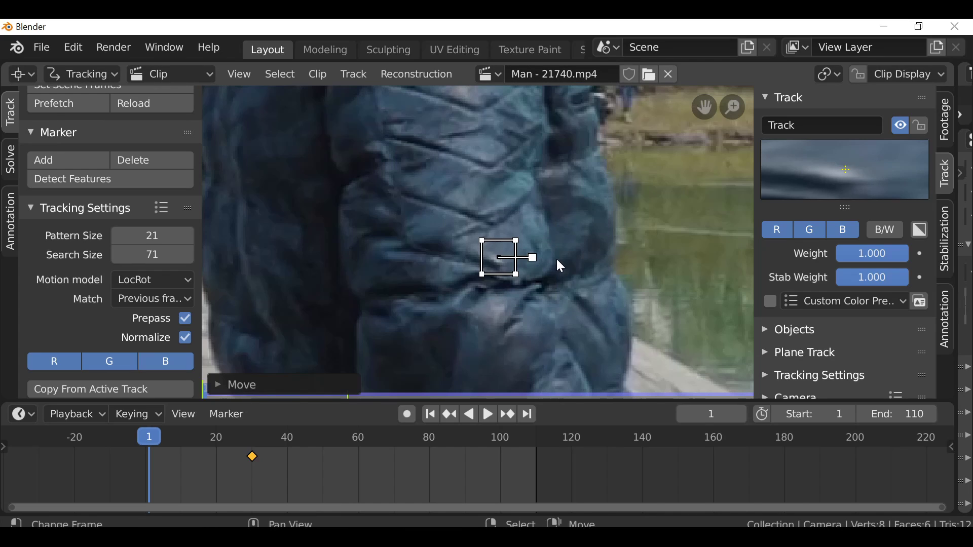
pyautogui.moveTo(557, 262)
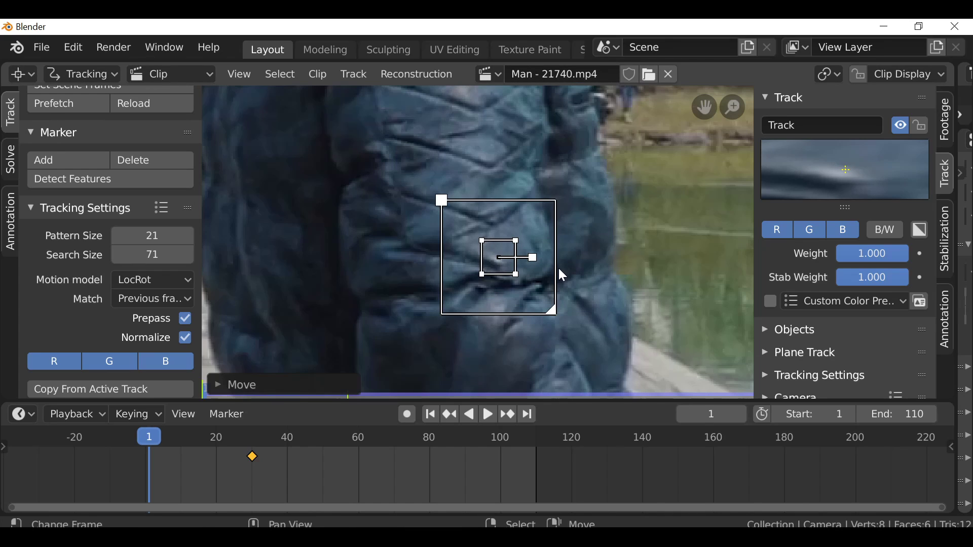
pyautogui.click(900, 75)
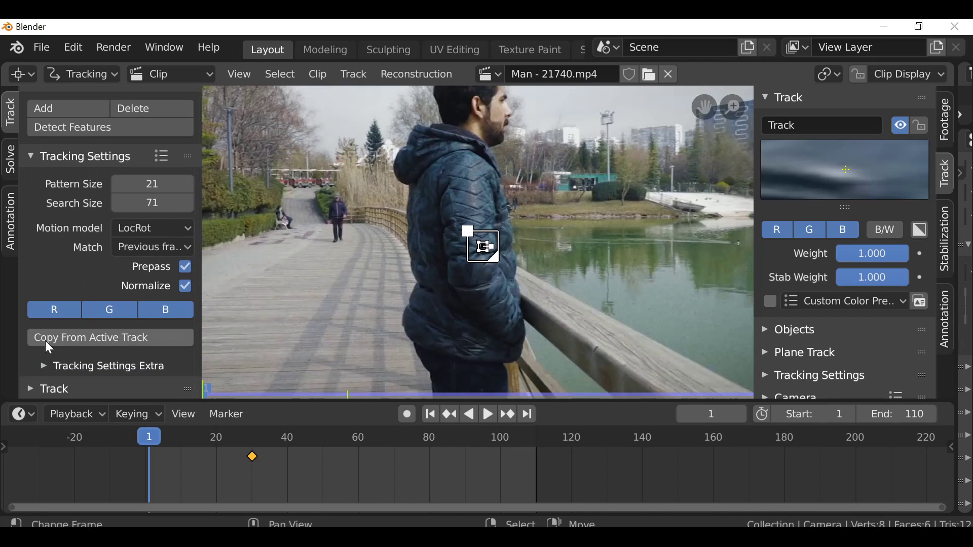
# Track the jacket marker forward through the clip from frame 1.
pyautogui.click(27, 390)
pyautogui.scroll(-5, 75, 334)
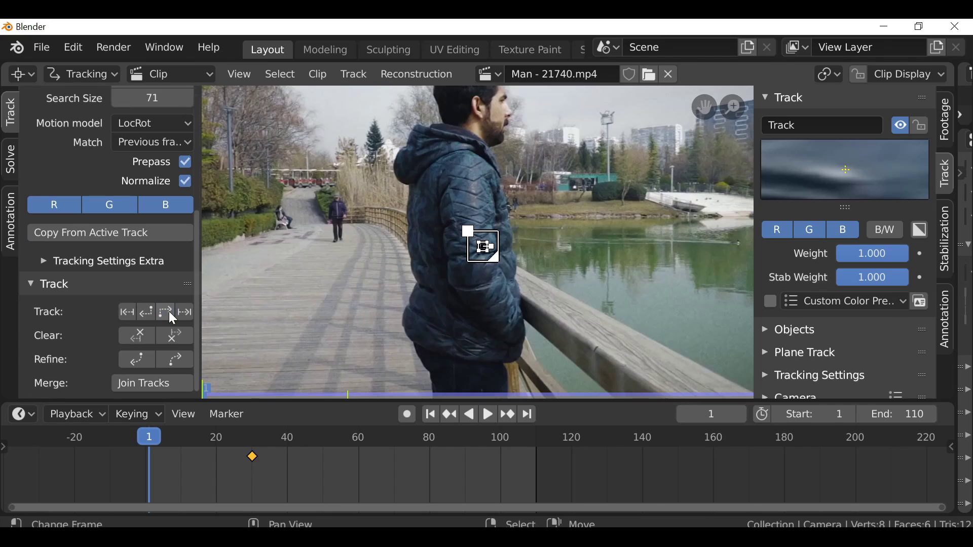
pyautogui.click(166, 313)
pyautogui.scroll(-1, 408, 304)
# Scrub and play the footage to check how the marker follows the jacket.
pyautogui.moveTo(506, 446); pyautogui.dragTo(390, 481)
pyautogui.press('space')
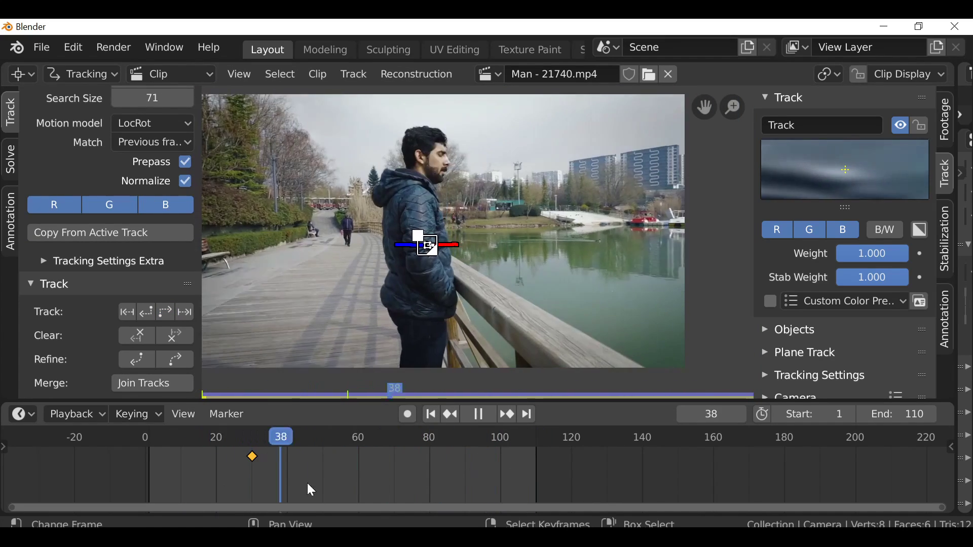
pyautogui.press('Escape')
pyautogui.hotkey('shift', 'ctrl', 'space')
pyautogui.press('Escape')
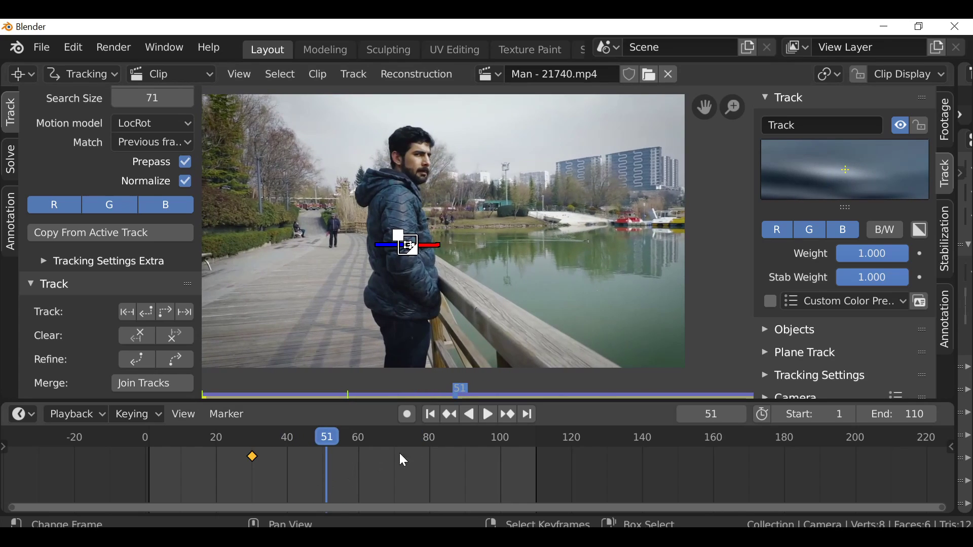
# Return to the first frame and switch the clip editor from Tracking to Mask mode.
pyautogui.click(430, 417)
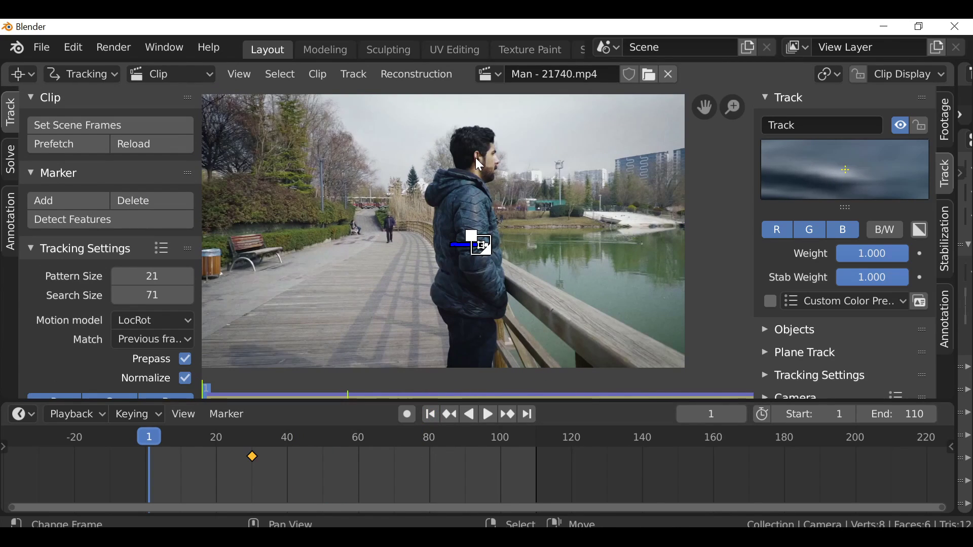
pyautogui.hotkey('ctrl', 'Tab')
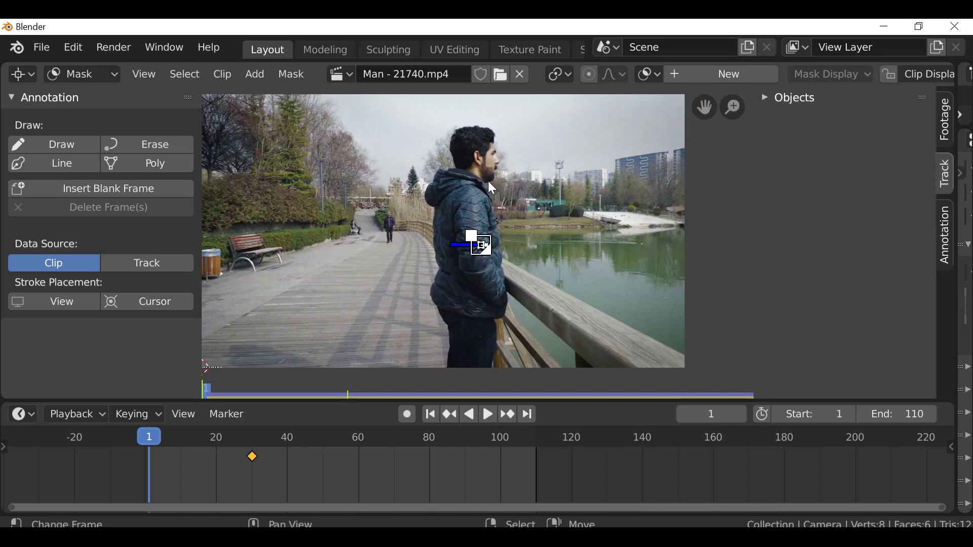
pyautogui.click(102, 74)
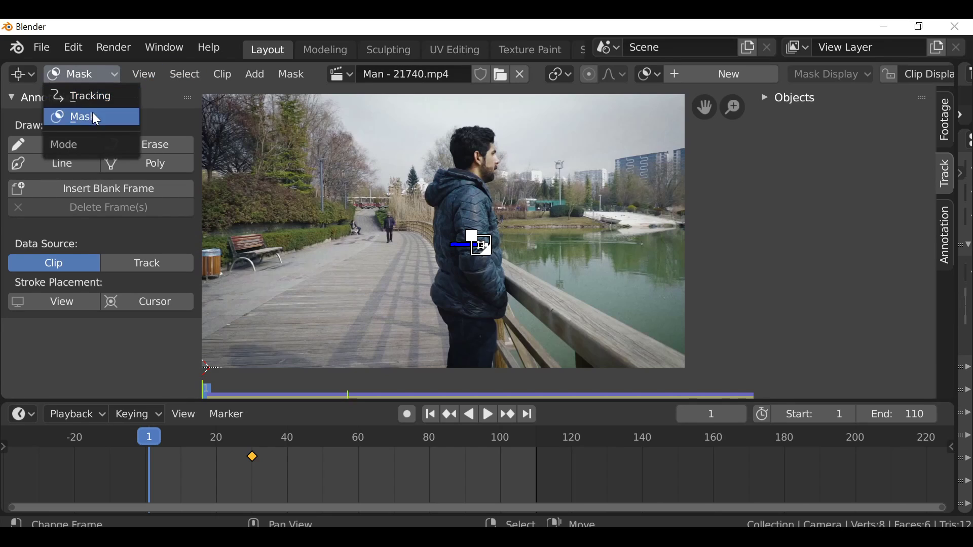
# Create a new mask on the movie clip and name it Area of Effect.
pyautogui.click(734, 74)
pyautogui.click(699, 72)
pyautogui.write('A')
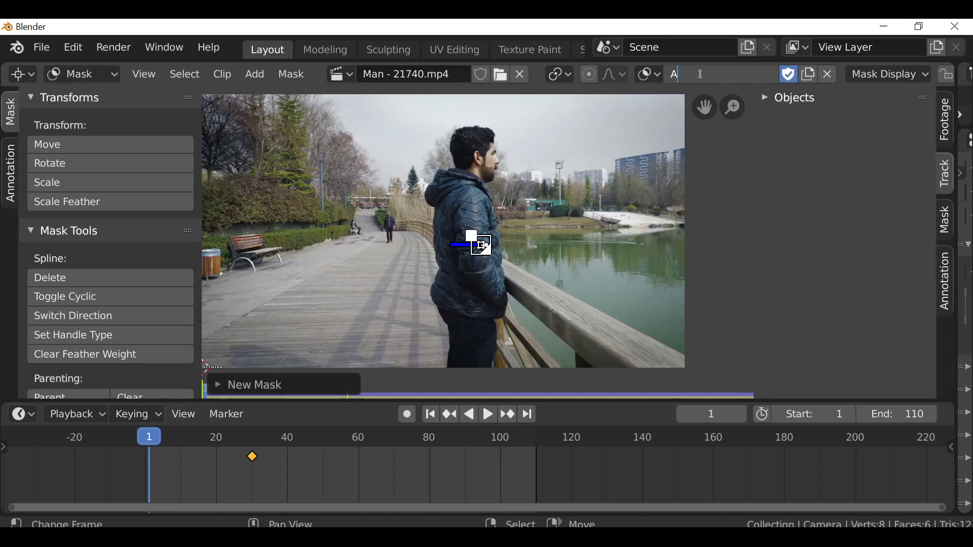
pyautogui.write('rea of Effect')
pyautogui.press('Return')
# Trace the mask outline from the top of the man's hair down along his face profile to below the chin.
pyautogui.keyDown('ctrl'); pyautogui.moveTo(458, 192); pyautogui.dragTo(432, 165, button='middle'); pyautogui.keyUp('ctrl')
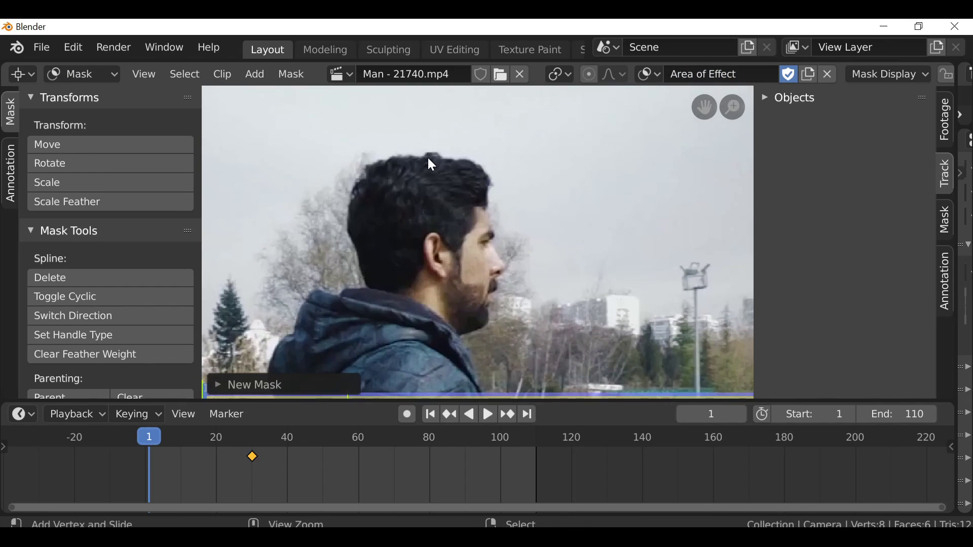
pyautogui.keyDown('ctrl'); pyautogui.click(428, 159); pyautogui.keyUp('ctrl')
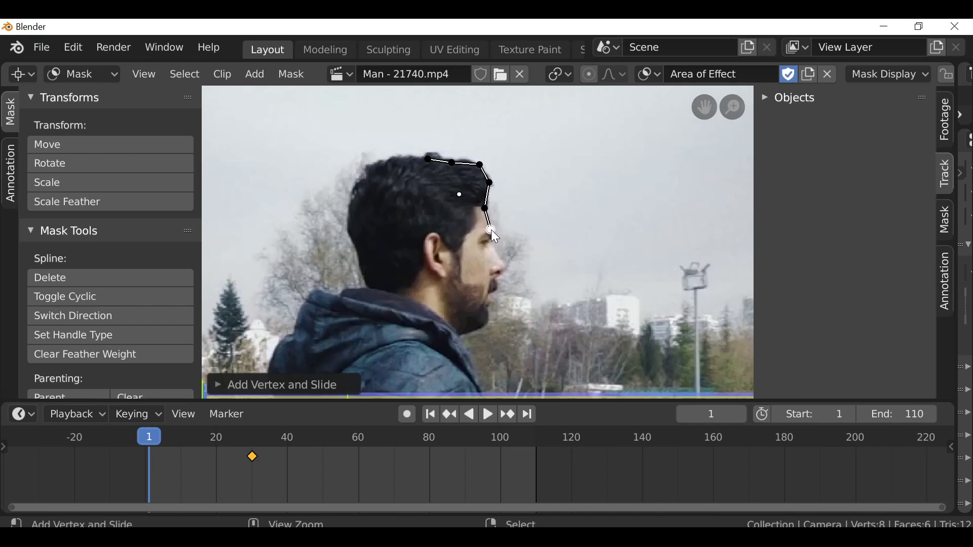
pyautogui.keyDown('ctrl'); pyautogui.click(491, 243); pyautogui.keyUp('ctrl')
pyautogui.keyDown('ctrl'); pyautogui.click(495, 257); pyautogui.keyUp('ctrl')
pyautogui.keyDown('ctrl'); pyautogui.click(505, 266); pyautogui.keyUp('ctrl')
pyautogui.keyDown('ctrl'); pyautogui.click(496, 277); pyautogui.keyUp('ctrl')
pyautogui.keyDown('ctrl'); pyautogui.click(495, 290); pyautogui.keyUp('ctrl')
pyautogui.keyDown('ctrl'); pyautogui.click(491, 298); pyautogui.keyUp('ctrl')
pyautogui.keyDown('ctrl'); pyautogui.click(488, 307); pyautogui.keyUp('ctrl')
pyautogui.keyDown('ctrl'); pyautogui.click(488, 317); pyautogui.keyUp('ctrl')
pyautogui.keyDown('ctrl'); pyautogui.click(481, 330); pyautogui.keyUp('ctrl')
pyautogui.keyDown('ctrl'); pyautogui.click(459, 336); pyautogui.keyUp('ctrl')
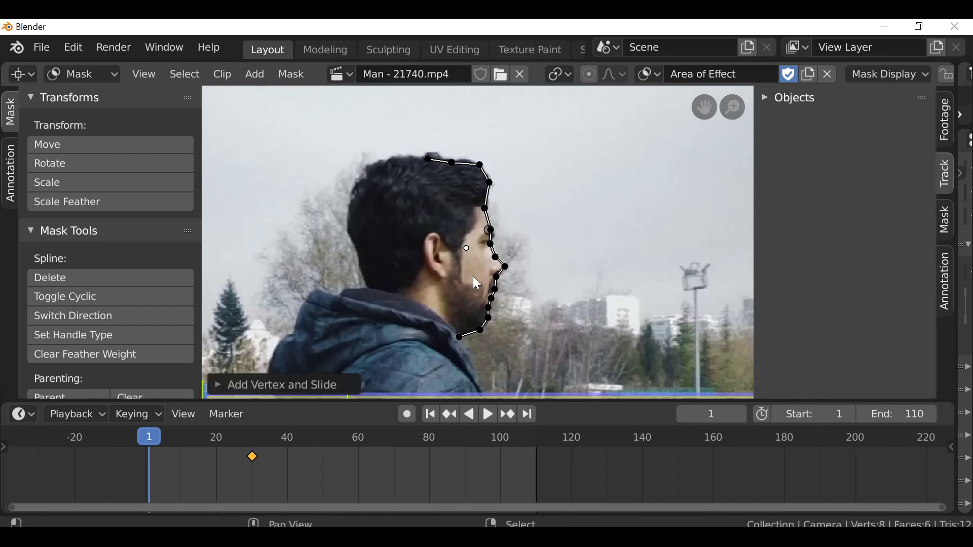
# Continue the outline down the front of the jacket and around the man's body and back, closing it at the head.
pyautogui.moveTo(472, 281); pyautogui.dragTo(461, 184, button='middle')
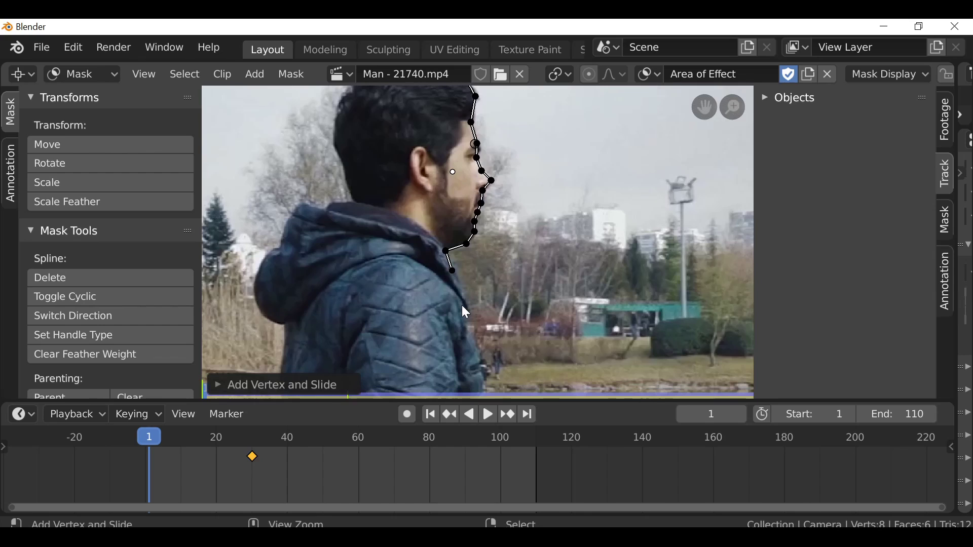
pyautogui.scroll(-3, 458, 269)
pyautogui.scroll(3, 475, 239)
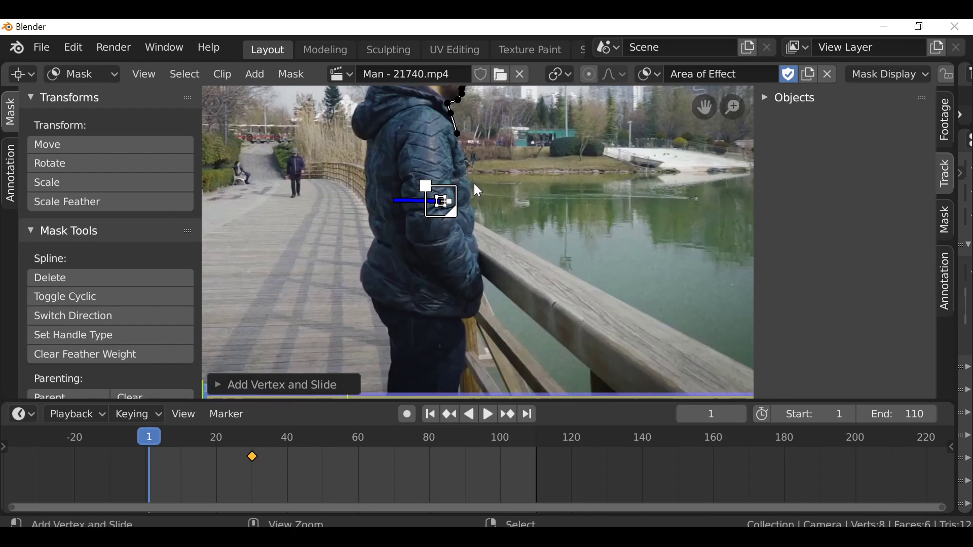
pyautogui.click(472, 228)
pyautogui.click(475, 262)
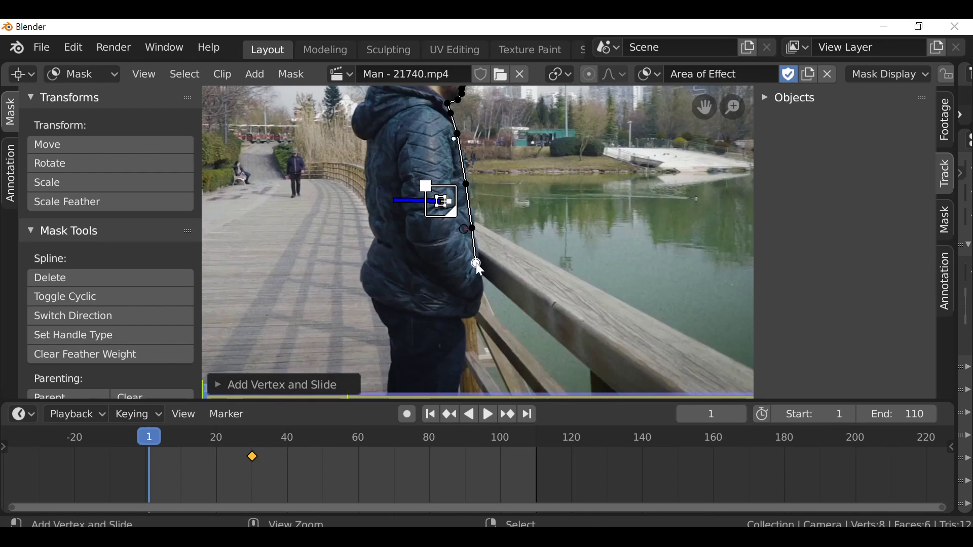
pyautogui.click(482, 286)
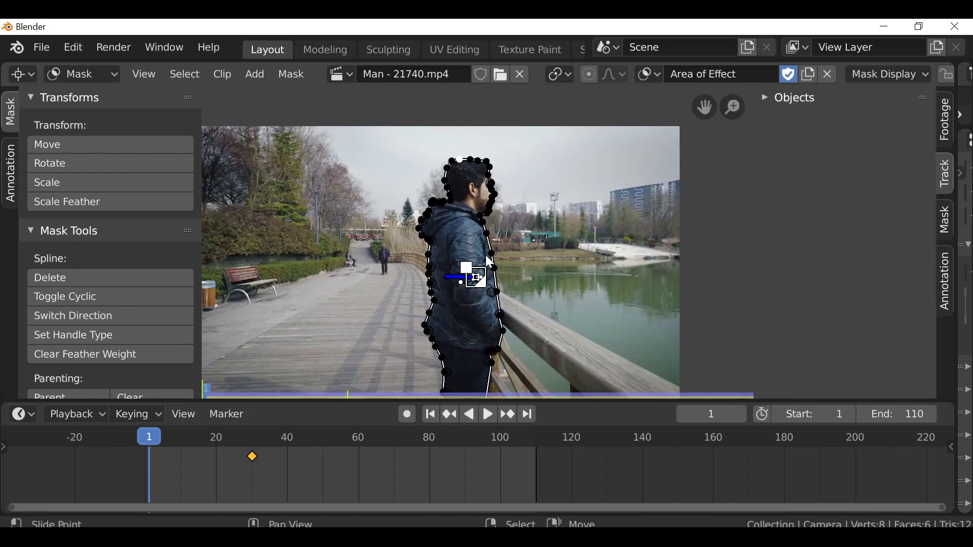
# Select all points of the mask and parent them to the tracked jacket marker.
pyautogui.press('a')
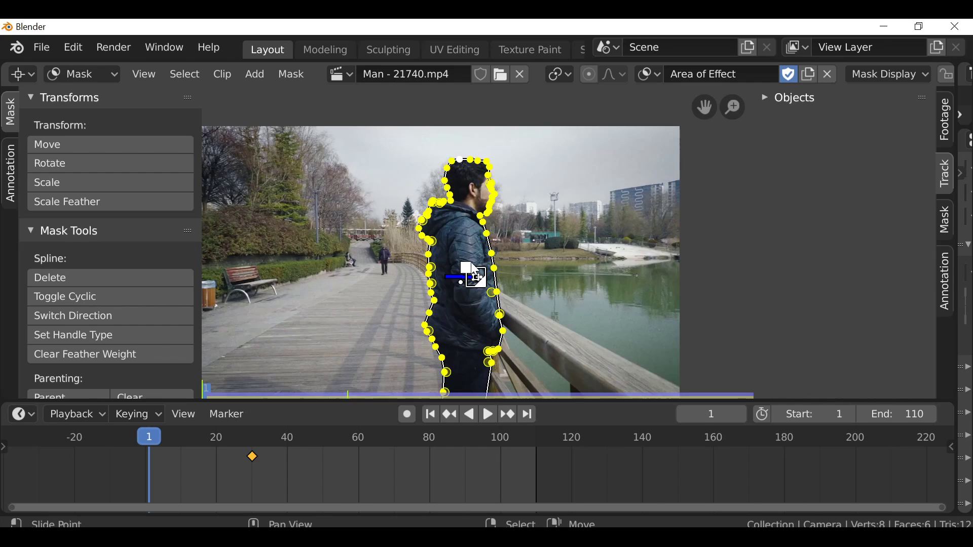
pyautogui.scroll(-1, 415, 263)
pyautogui.scroll(2, 392, 244)
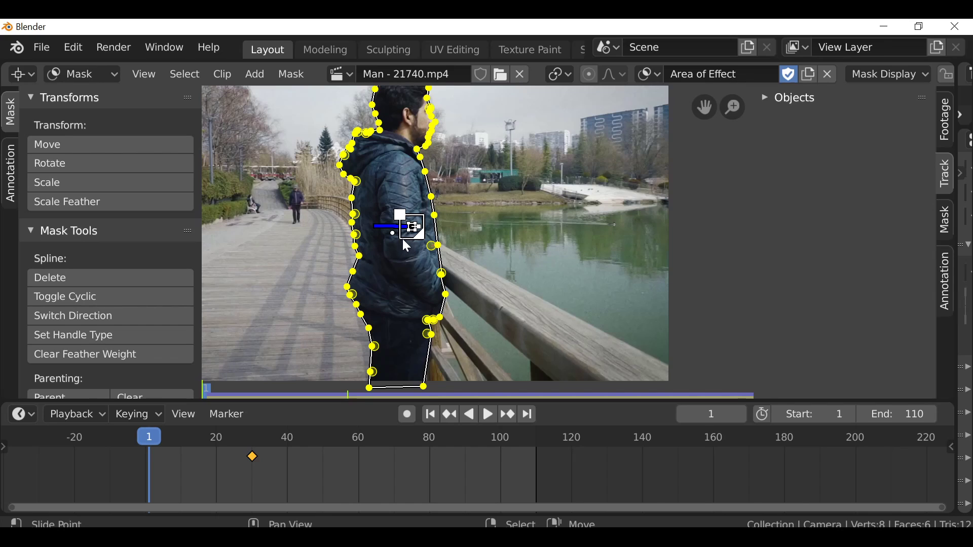
pyautogui.scroll(-2, 406, 242)
# Scrub the footage to frame 97 to check how the mask follows the man.
pyautogui.press('space')
pyautogui.moveTo(151, 479); pyautogui.dragTo(491, 467)
pyautogui.press('space')
pyautogui.scroll(2, 473, 284)
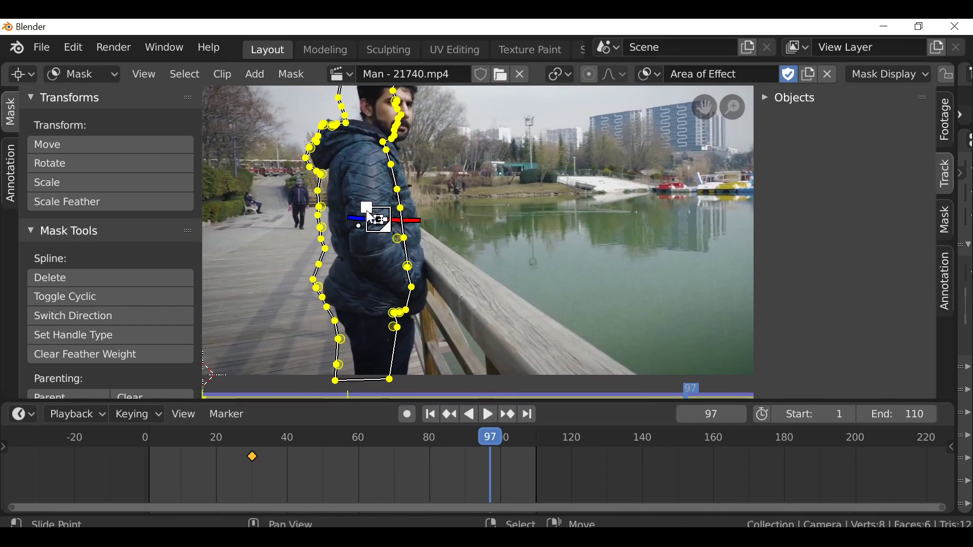
pyautogui.moveTo(390, 173); pyautogui.dragTo(408, 229, button='middle')
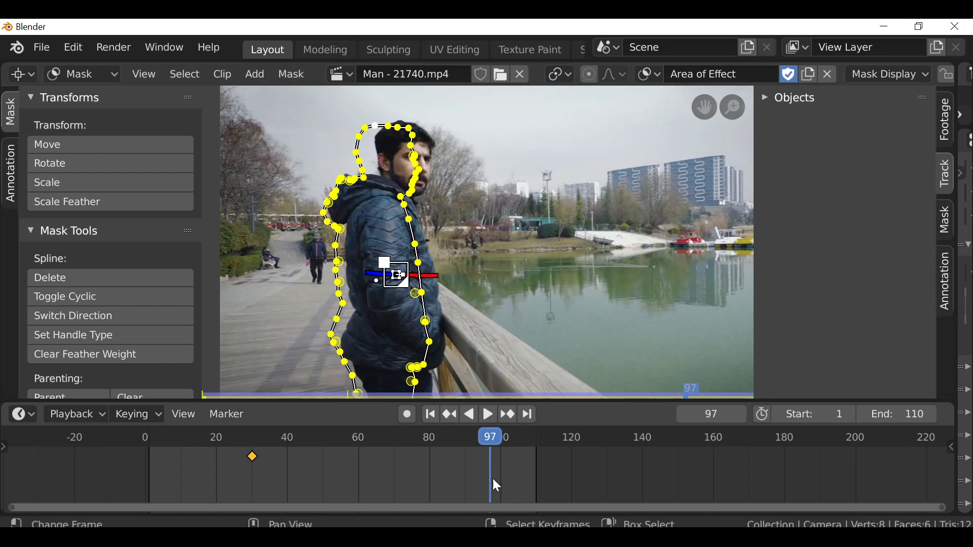
# Turn on auto keying, return to frame 1 and keyframe all mask points by confirming a move in place.
pyautogui.click(429, 417)
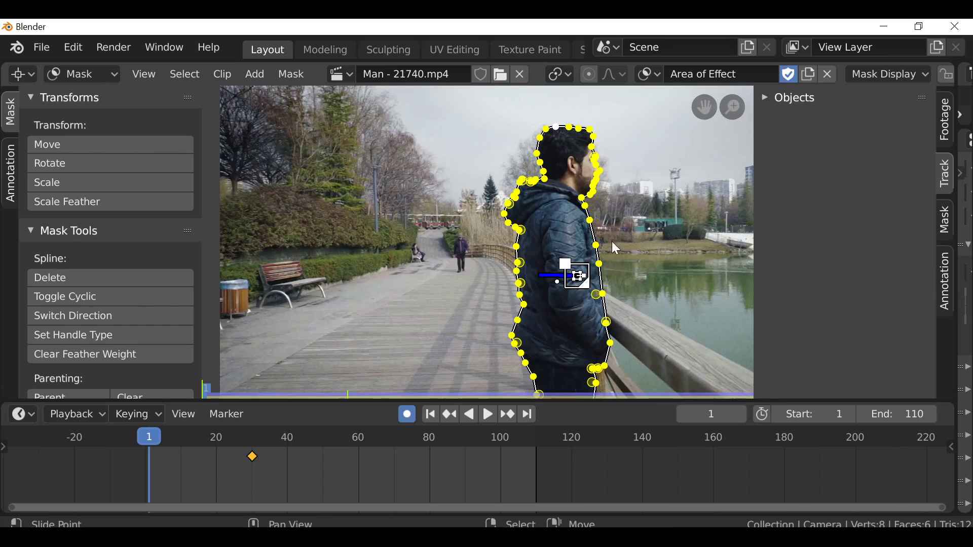
pyautogui.hotkey('alt', 'a')
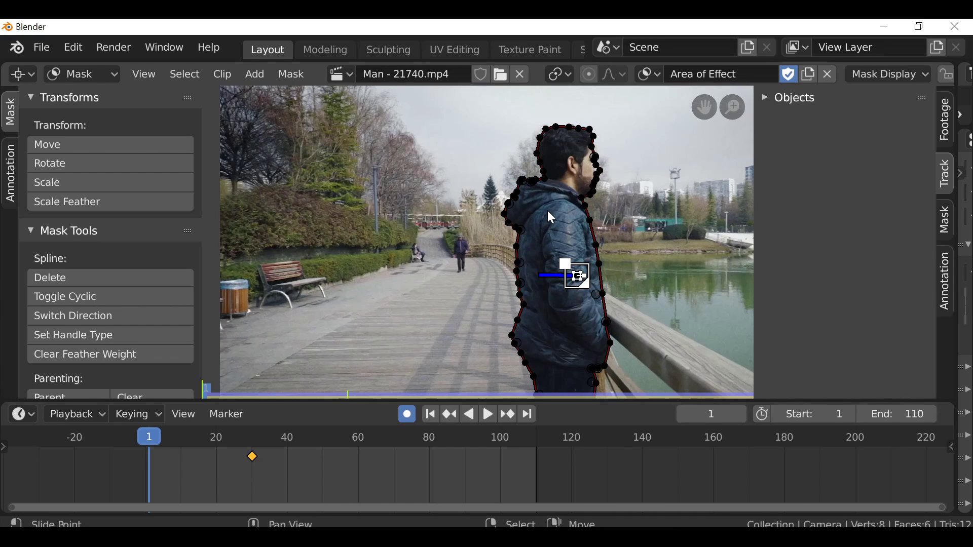
pyautogui.press('a')
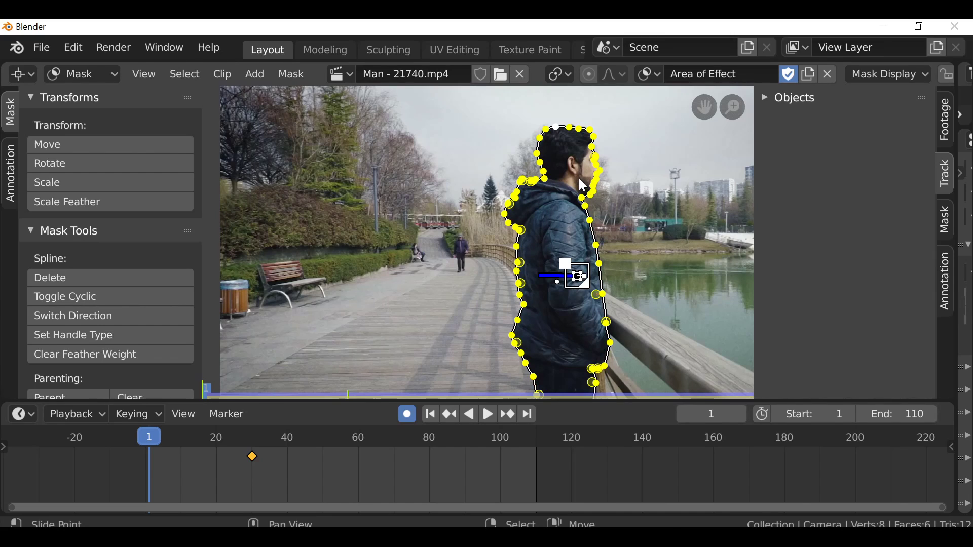
pyautogui.press('g')
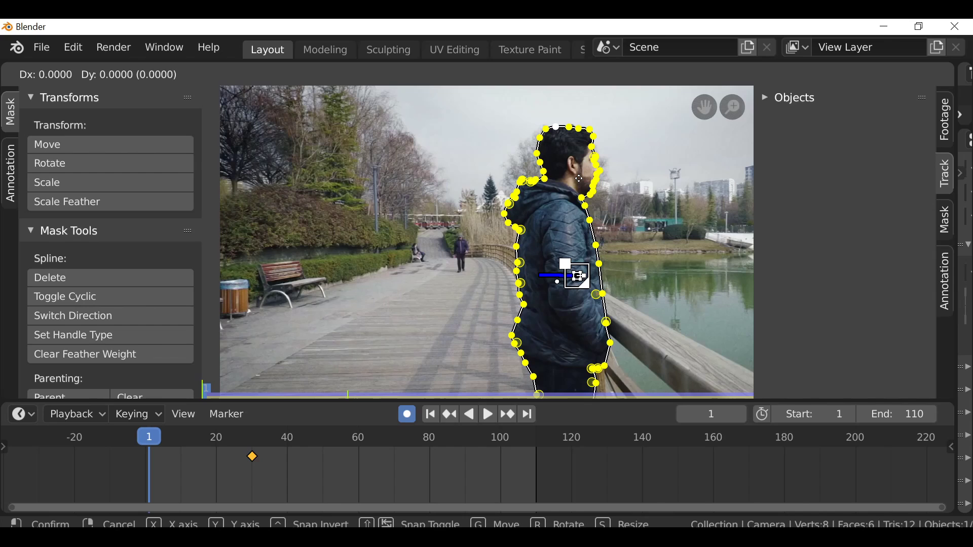
pyautogui.click(579, 179)
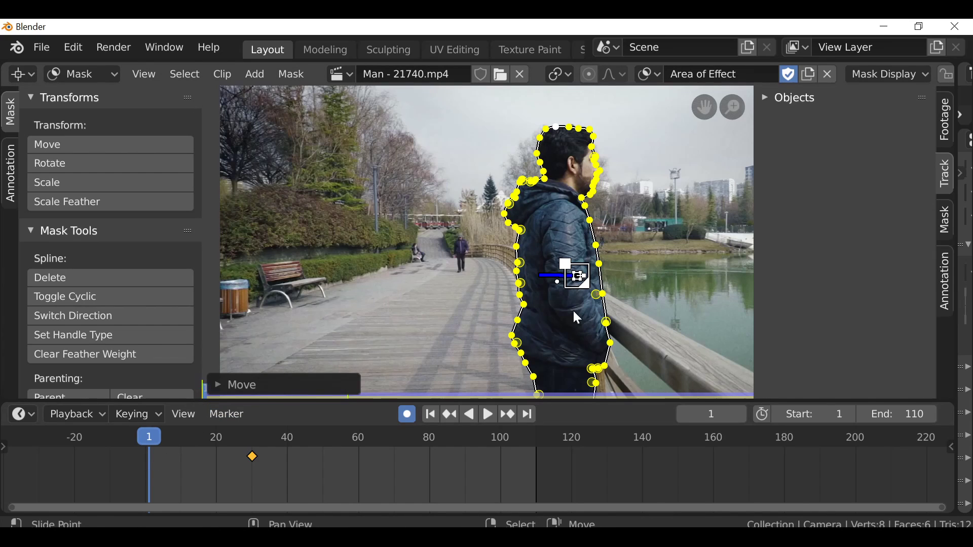
# Advance to frame 25 and keyframe the whole mask there with a minimal move.
pyautogui.press('space')
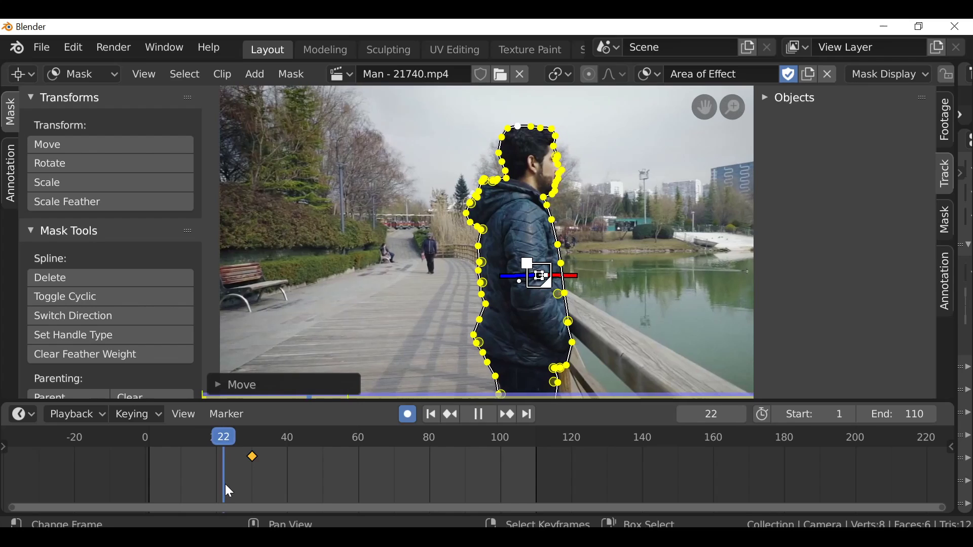
pyautogui.press('space')
pyautogui.press('g')
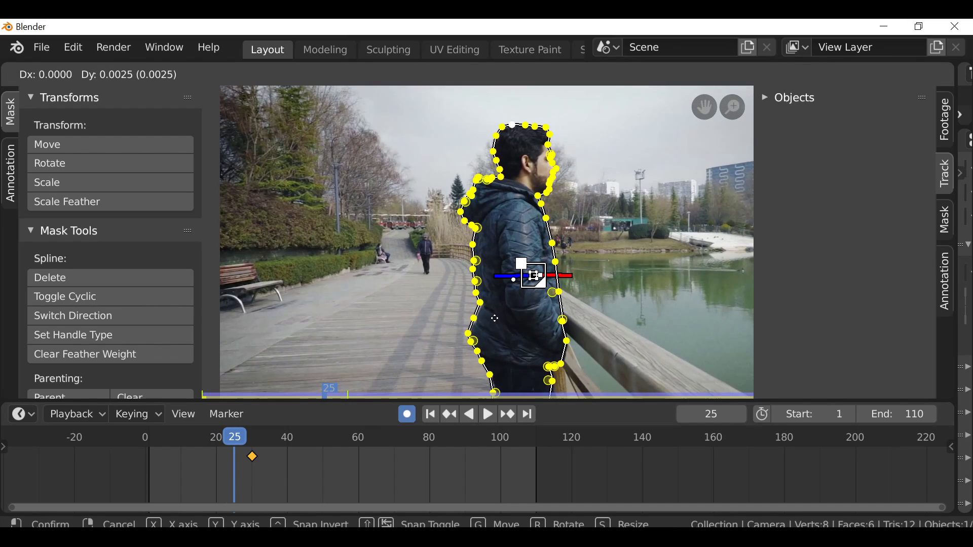
pyautogui.click(495, 318)
# Advance to frame 55 and move the whole mask slightly to line up with the man.
pyautogui.press('space')
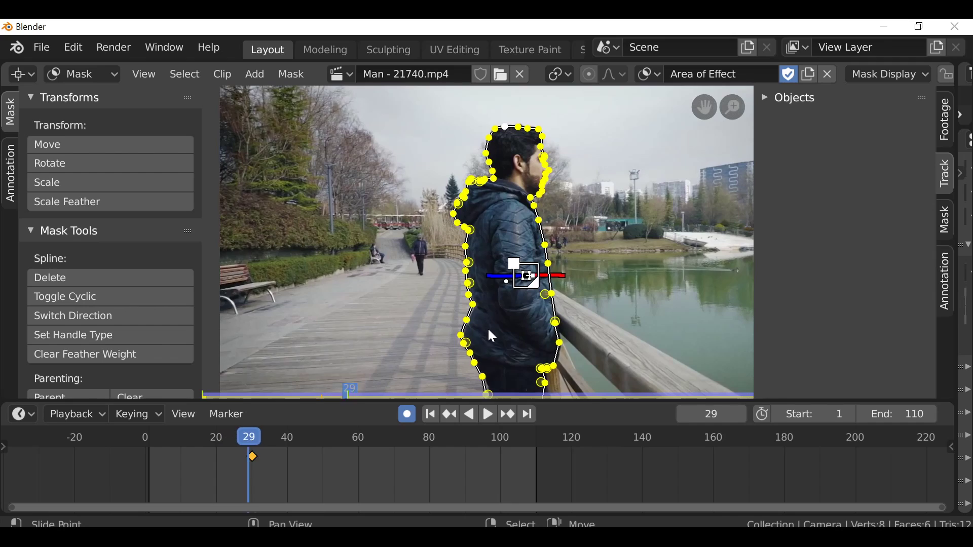
pyautogui.press('g')
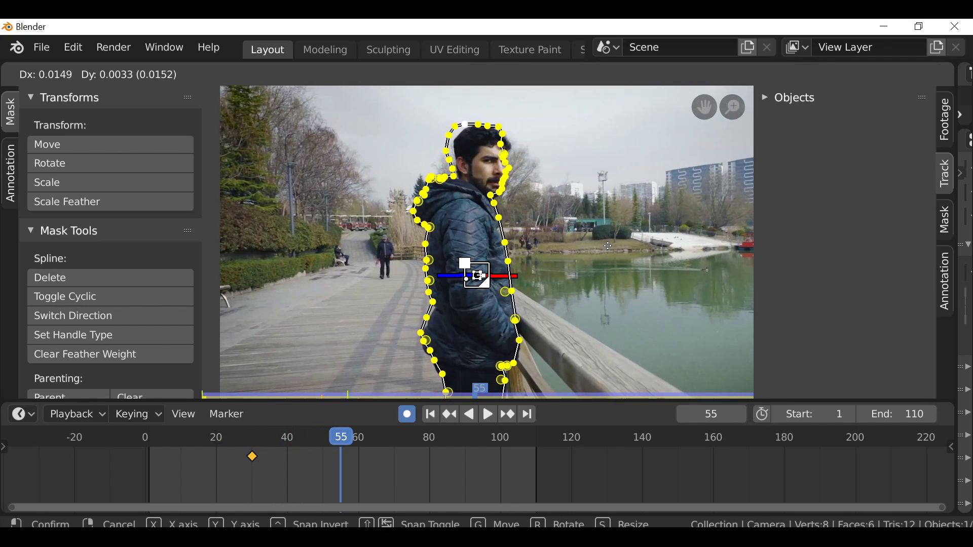
pyautogui.click(554, 257)
# Turn on proportional editing and try moving the mask point above the forehead with an influence size of about 0.05.
pyautogui.scroll(5, 409, 245)
pyautogui.moveTo(409, 245); pyautogui.dragTo(422, 196, button='middle')
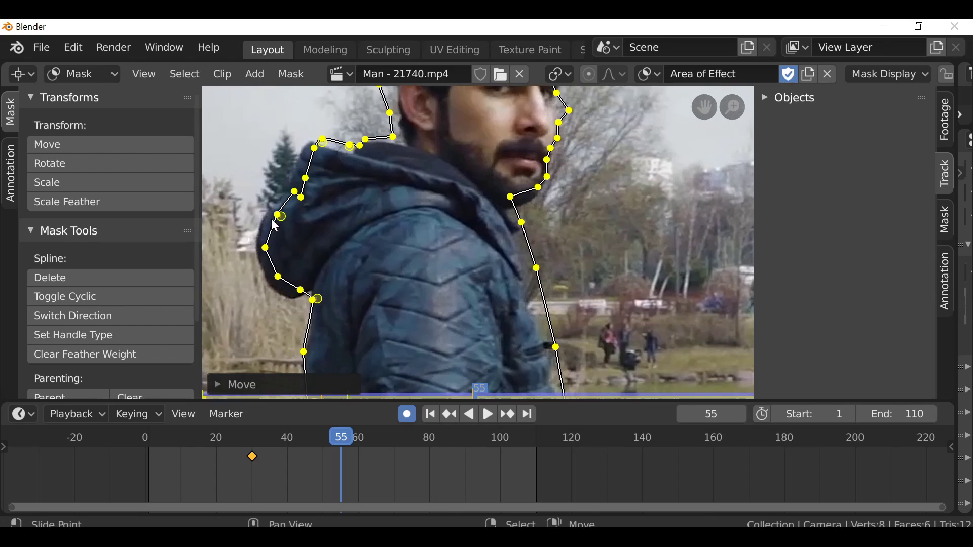
pyautogui.moveTo(467, 155); pyautogui.dragTo(430, 238, button='middle')
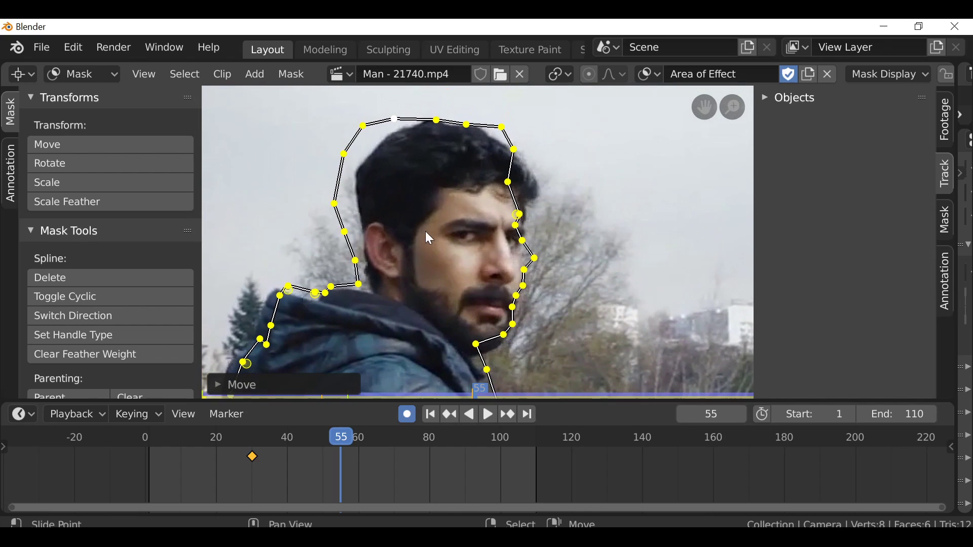
pyautogui.click(504, 133)
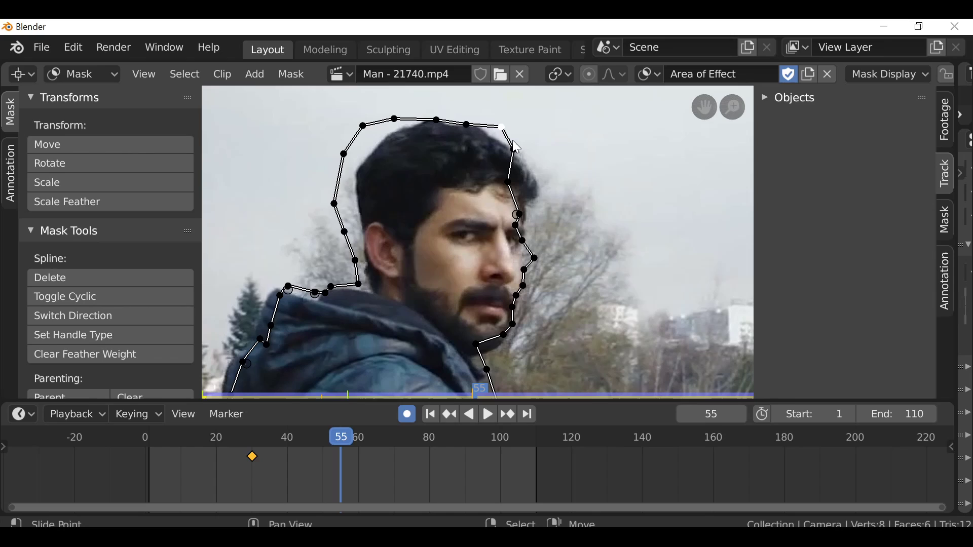
pyautogui.press('o')
pyautogui.press('g')
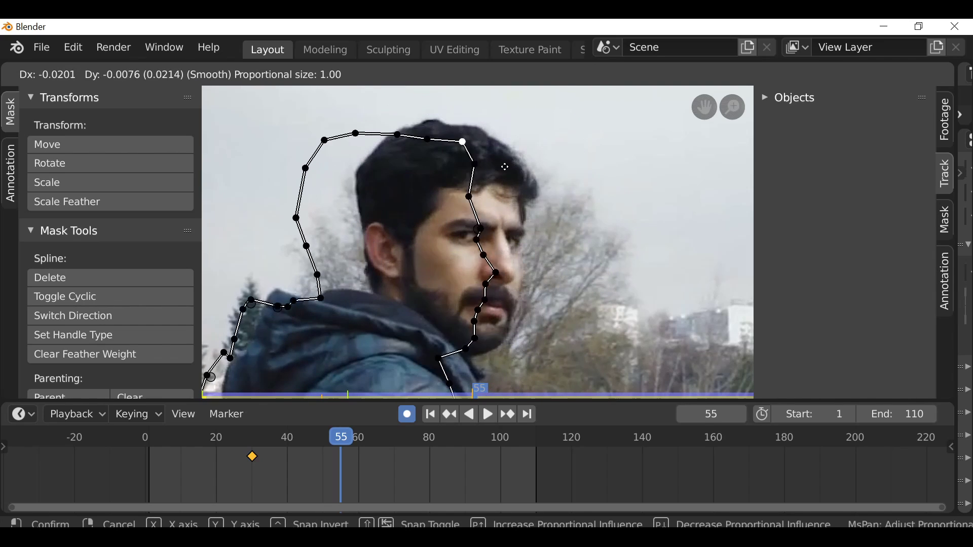
pyautogui.scroll(-17, 522, 179)
pyautogui.scroll(5, 523, 184)
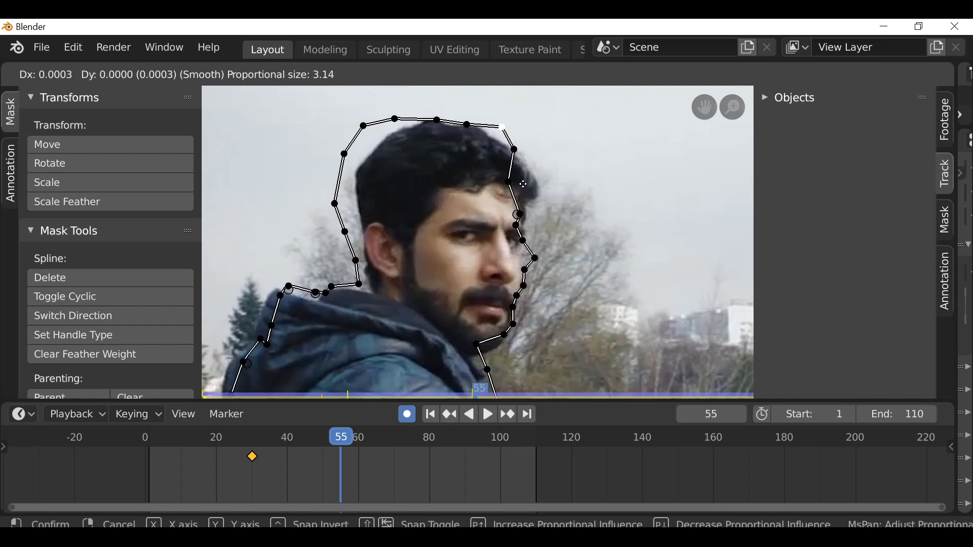
pyautogui.scroll(20, 523, 184)
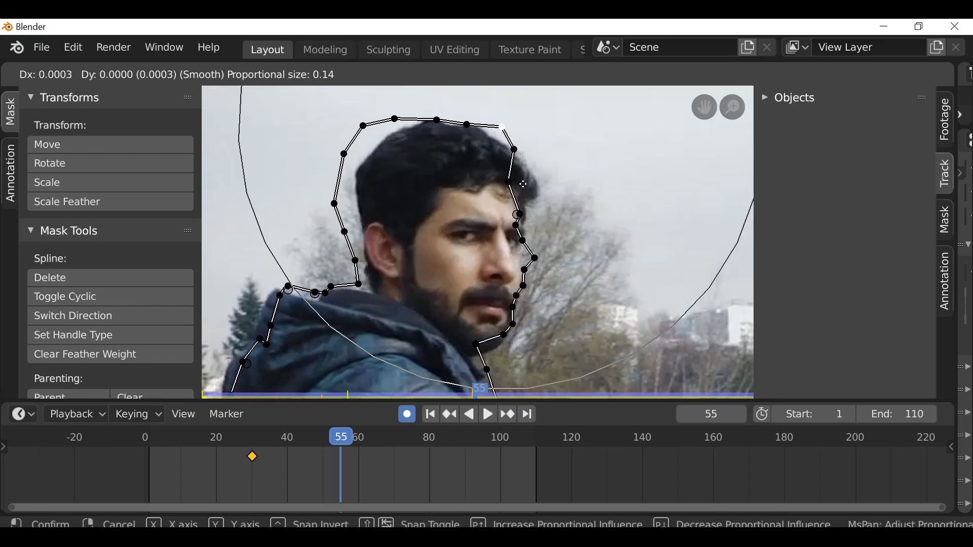
pyautogui.scroll(14, 523, 184)
pyautogui.scroll(-15, 522, 213)
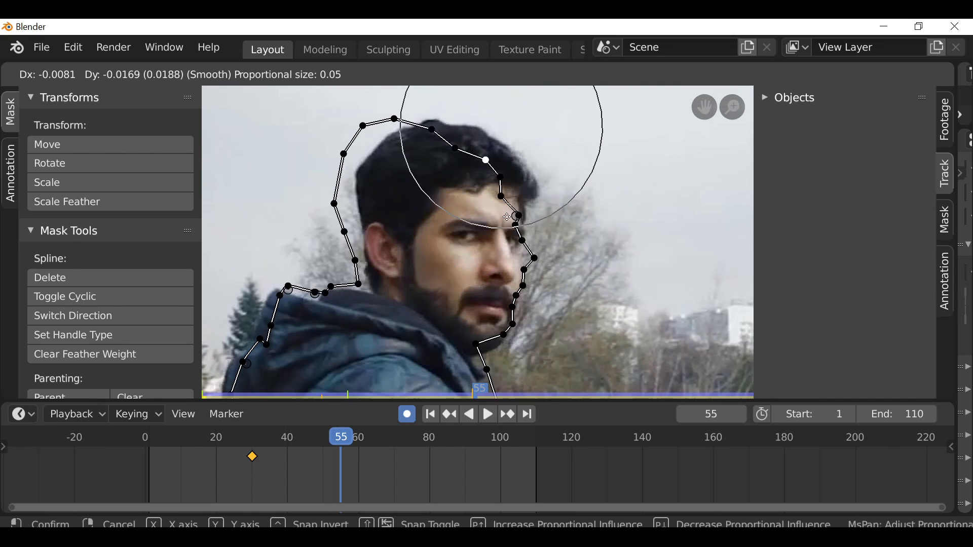
pyautogui.scroll(-2, 494, 233)
pyautogui.rightClick(487, 245)
# Reshape the mask around the man's turned head on frame 55, pulling the forehead and back-of-head points onto his hair.
pyautogui.press('g')
pyautogui.scroll(-4, 542, 184)
pyautogui.click(541, 185)
pyautogui.moveTo(370, 143); pyautogui.dragTo(404, 127)
pyautogui.scroll(4, 387, 136)
pyautogui.moveTo(360, 197); pyautogui.dragTo(362, 165)
pyautogui.scroll(7, 364, 173)
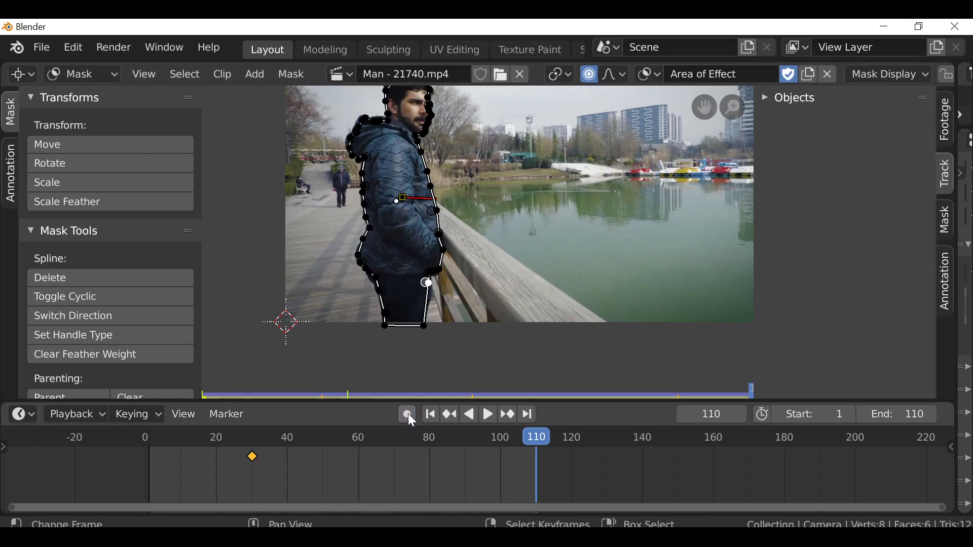
# Switch the clip editor to the Compositor, add a Mask input node and place it to the left of the Glitch Node.
pyautogui.click(21, 75)
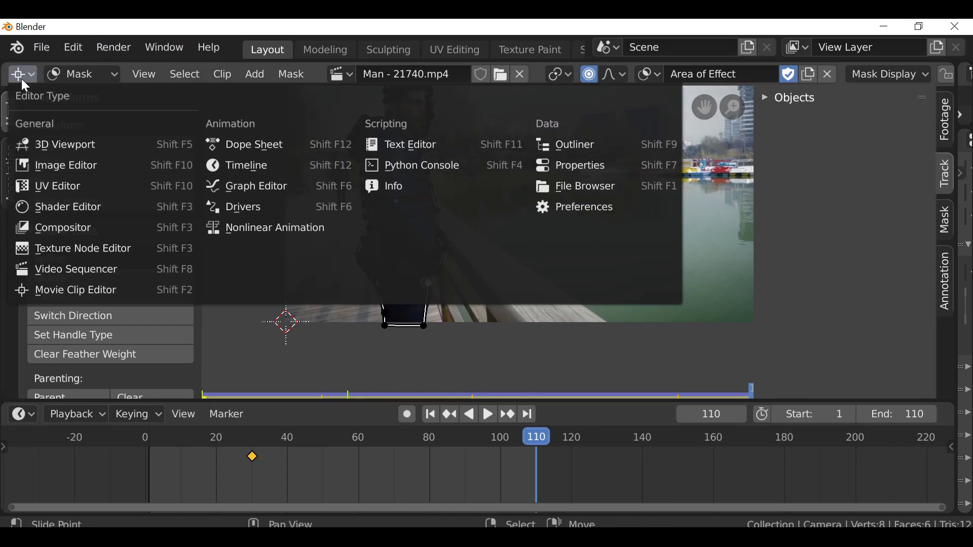
pyautogui.click(61, 225)
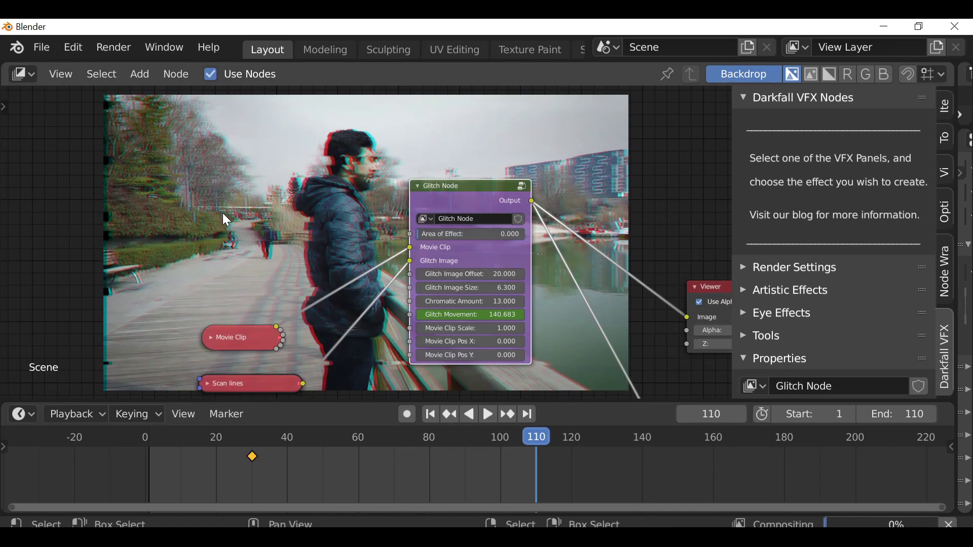
pyautogui.hotkey('shift', 'a')
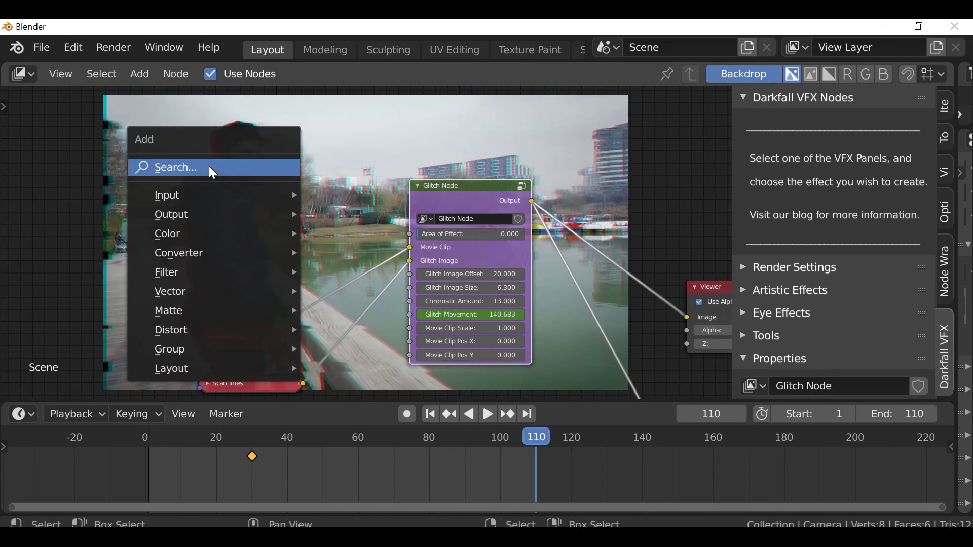
pyautogui.moveTo(235, 196)
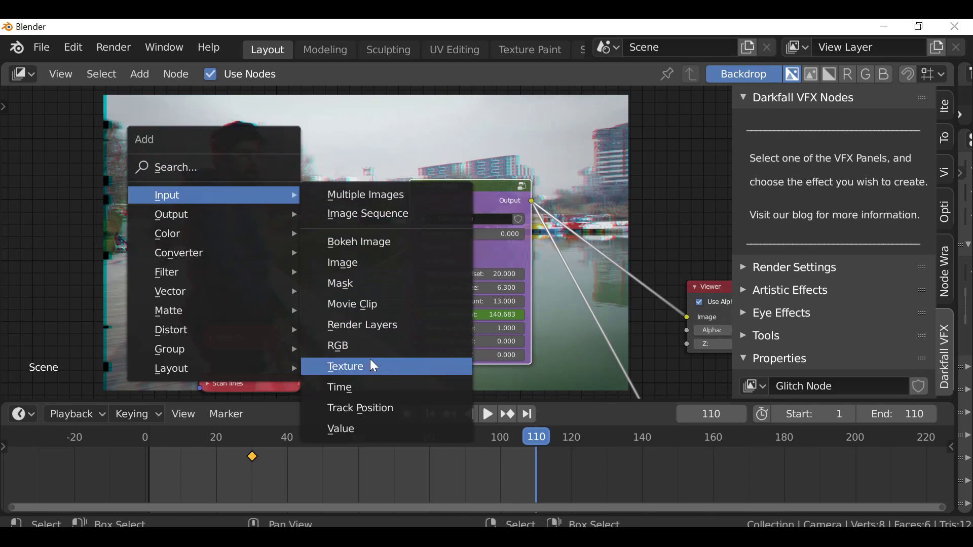
pyautogui.click(358, 284)
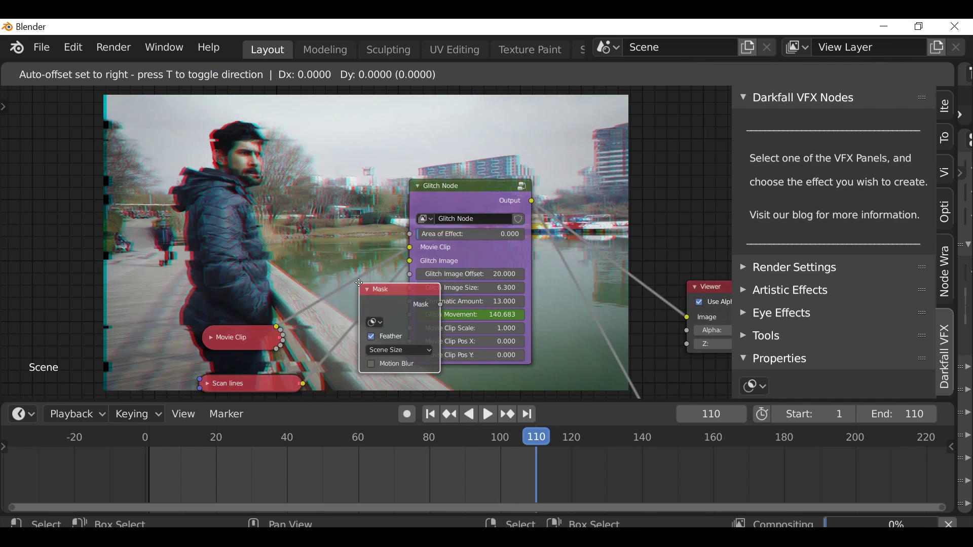
pyautogui.click(185, 165)
# Assign the Area of Effect mask to the Mask node and connect its output to the Glitch Node's Area of Effect input.
pyautogui.scroll(2, 198, 177)
pyautogui.click(150, 186)
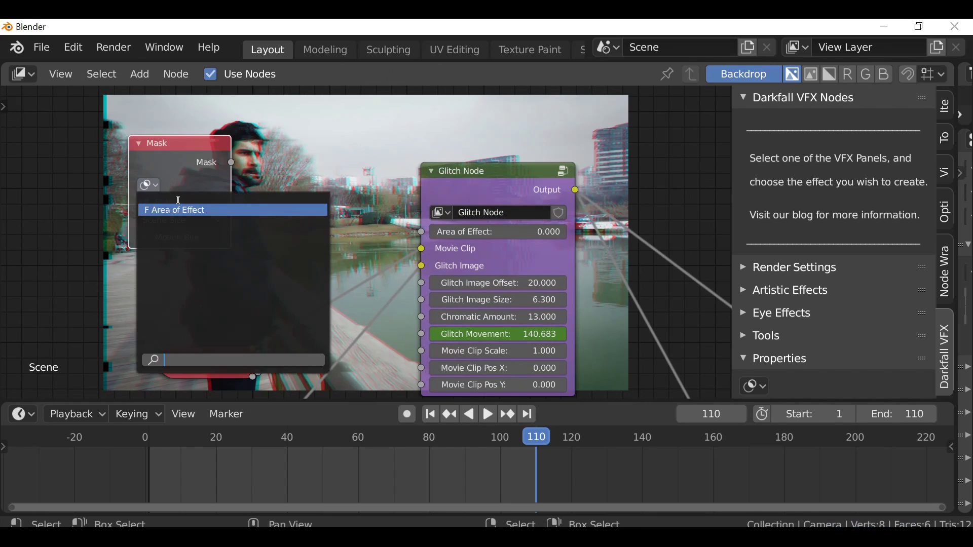
pyautogui.click(205, 209)
pyautogui.moveTo(231, 162); pyautogui.dragTo(427, 233)
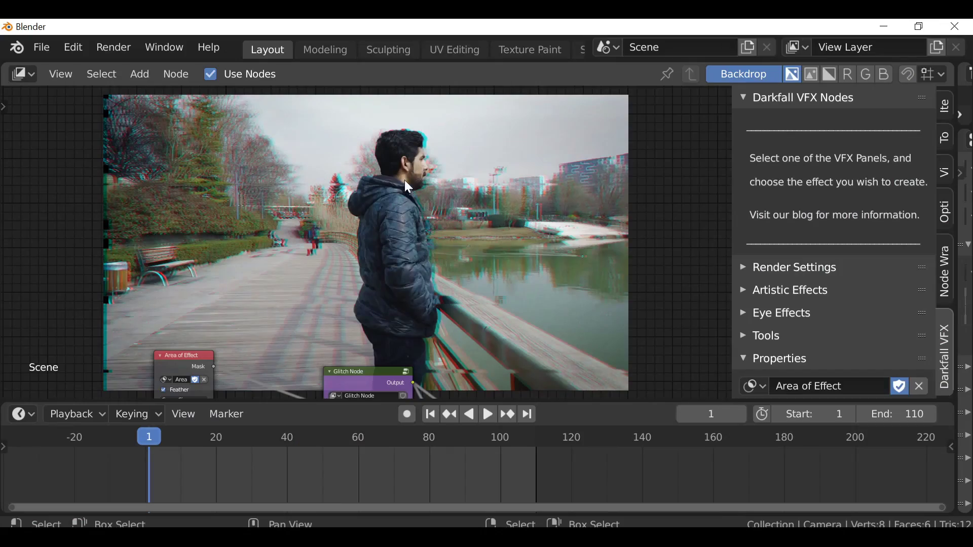
# Shift the mask node away from the Glitch Node and insert an Invert color node on the link between them.
pyautogui.moveTo(305, 299); pyautogui.dragTo(224, 232, button='middle')
pyautogui.moveTo(203, 232); pyautogui.dragTo(157, 225)
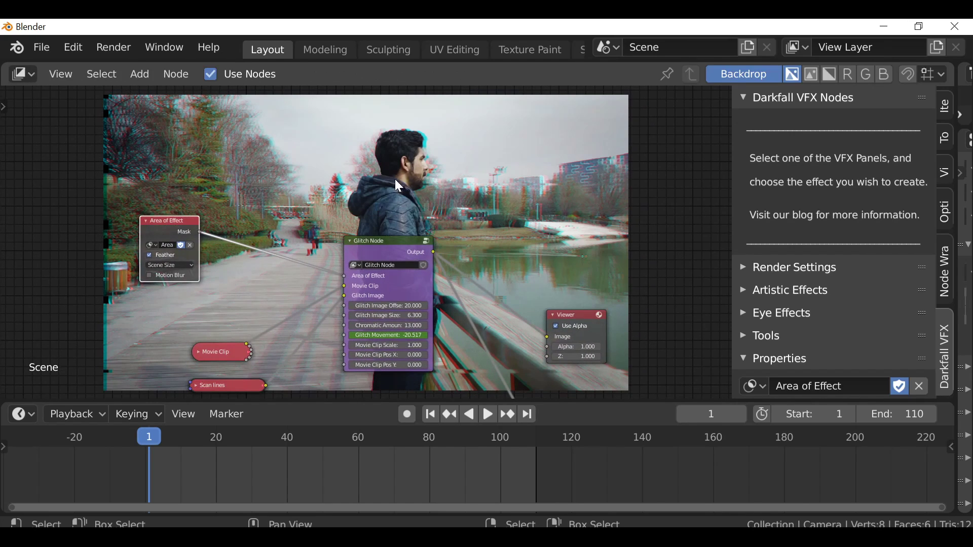
pyautogui.hotkey('shift', 'a')
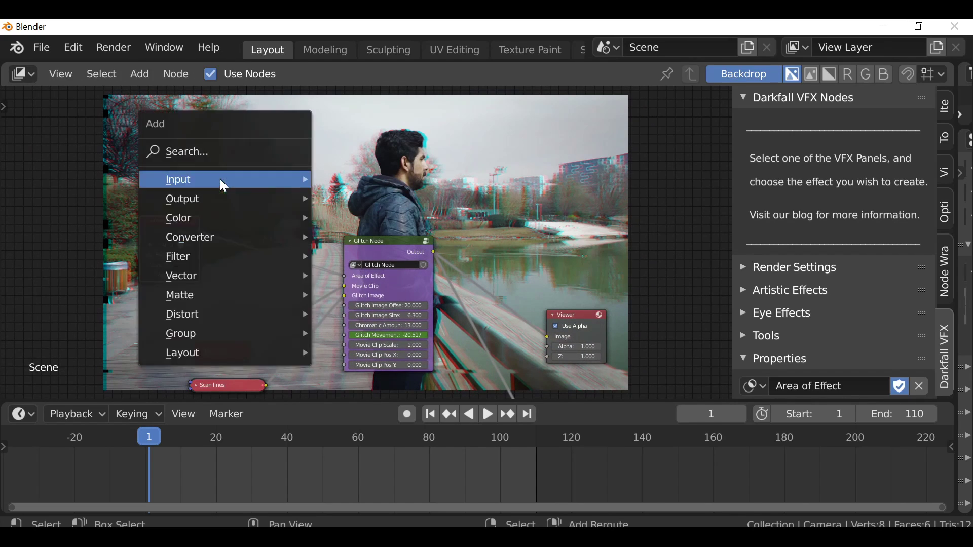
pyautogui.moveTo(184, 221)
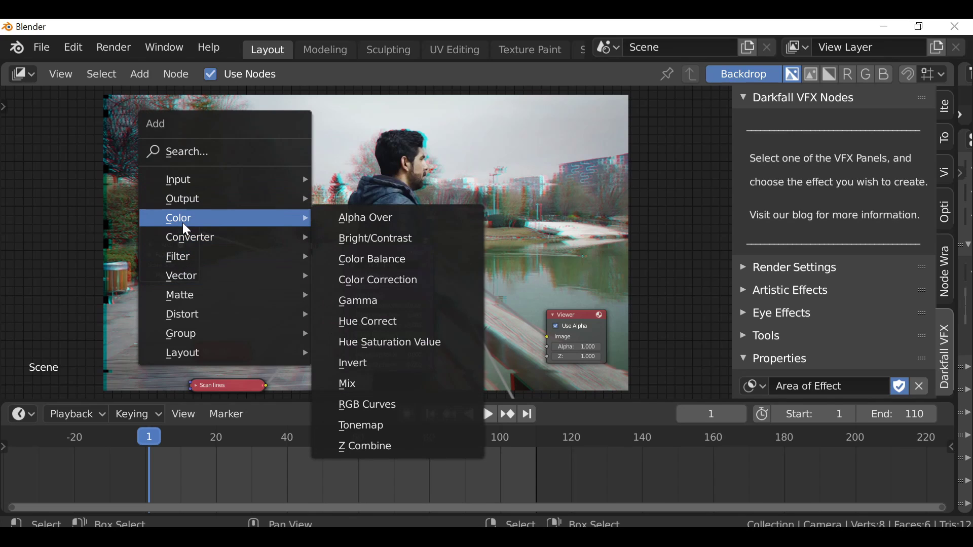
pyautogui.click(353, 366)
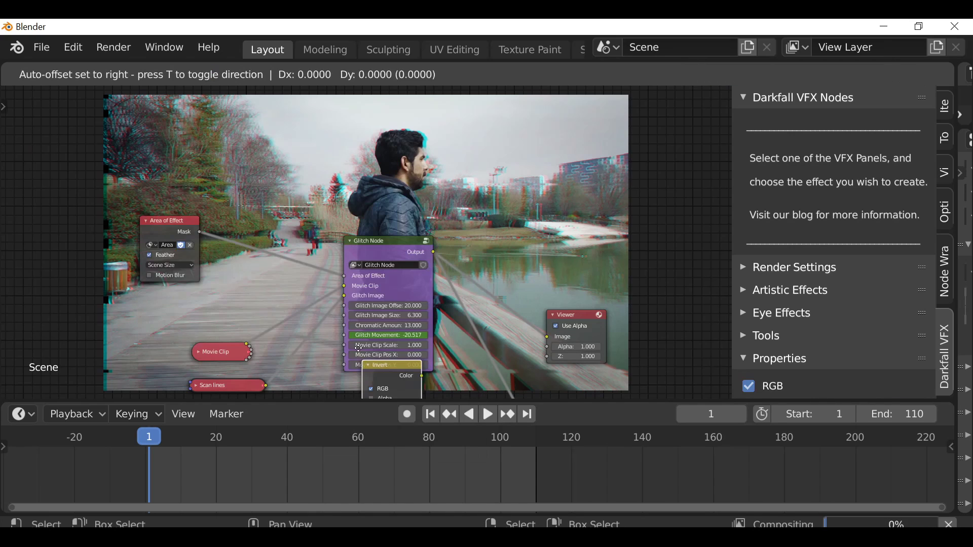
pyautogui.click(237, 211)
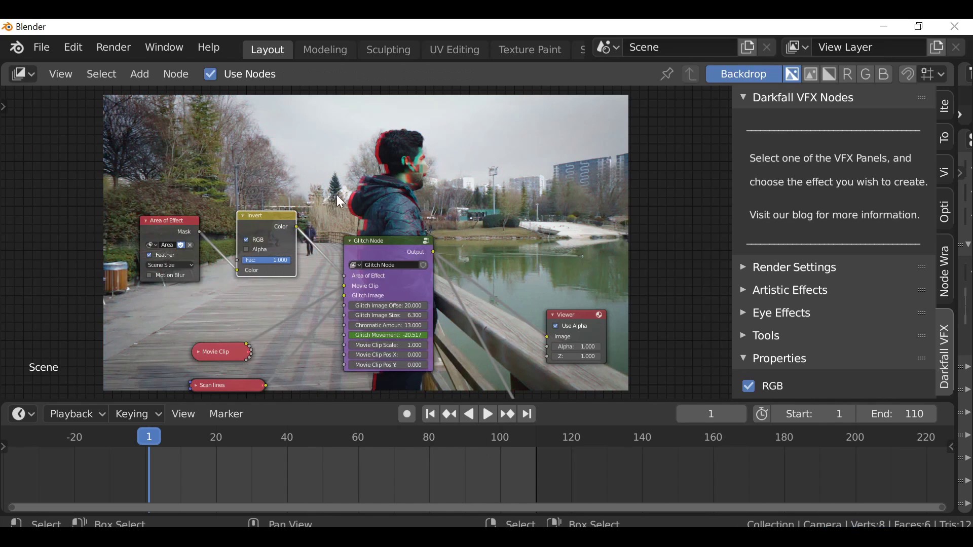
pyautogui.scroll(-3, 289, 198)
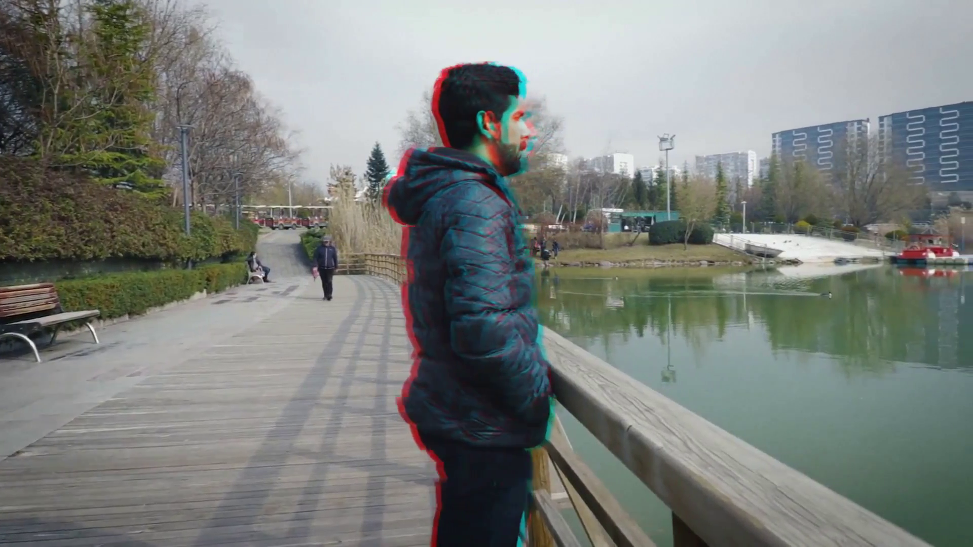
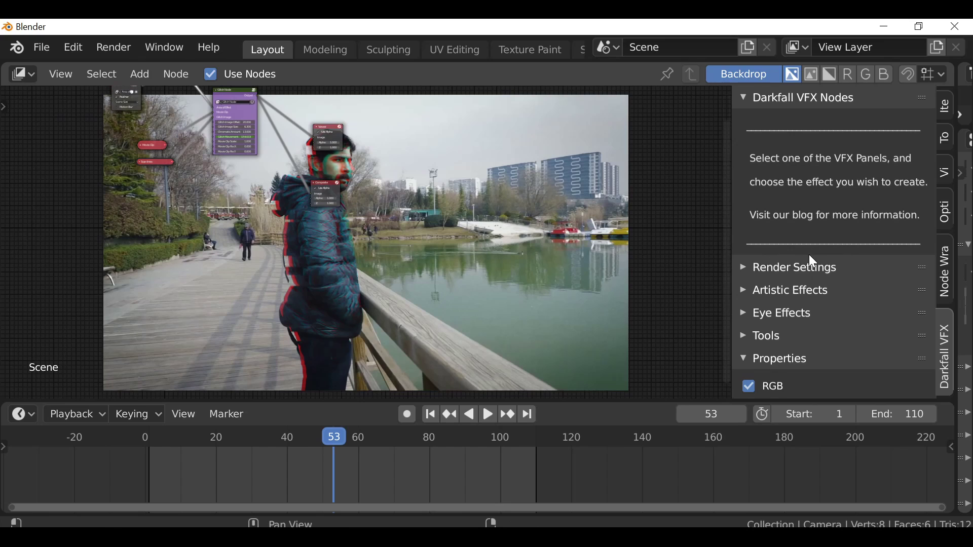
# Select the Glitch Node and reposition it slightly lower and closer to the Viewer node.
pyautogui.scroll(2, 419, 294)
pyautogui.moveTo(411, 290); pyautogui.dragTo(484, 356, button='middle')
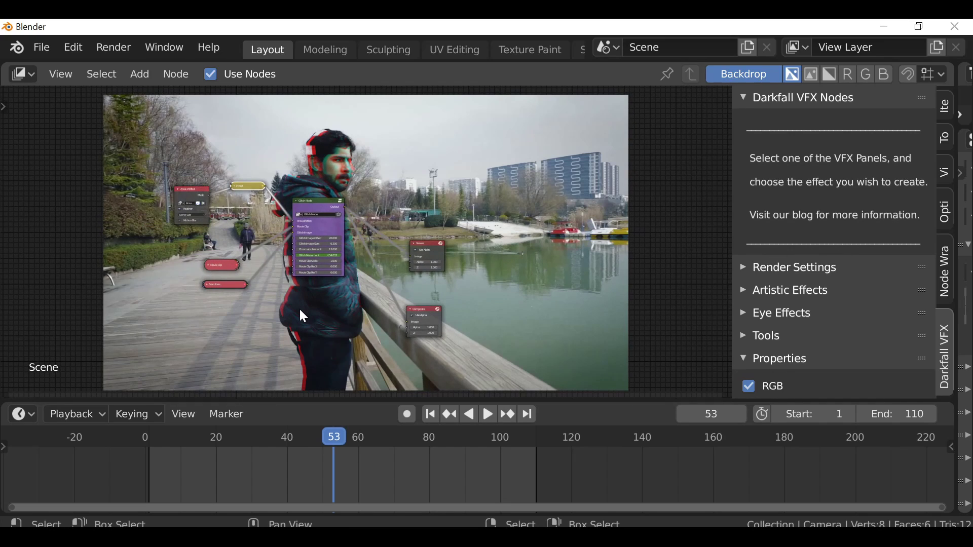
pyautogui.scroll(4, 301, 311)
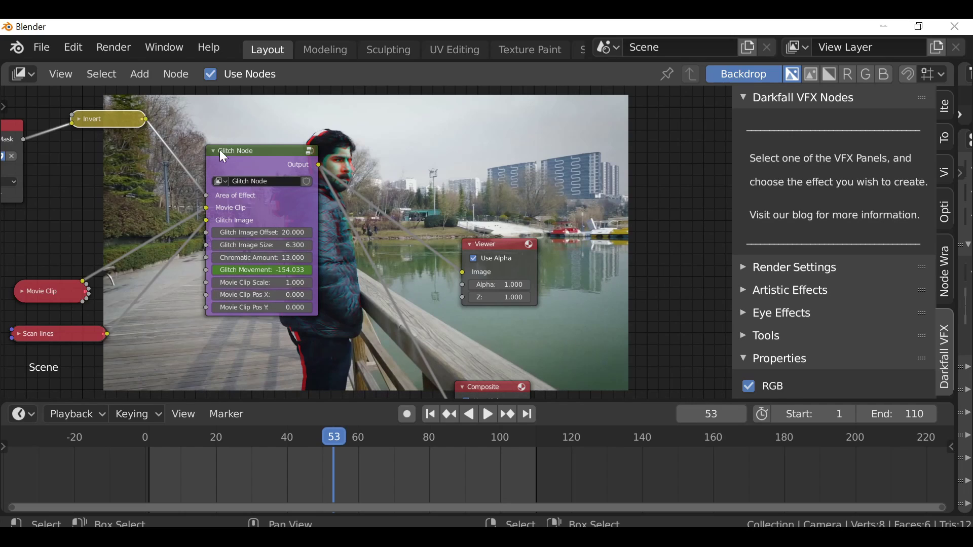
pyautogui.click(281, 163)
pyautogui.scroll(-1, 241, 177)
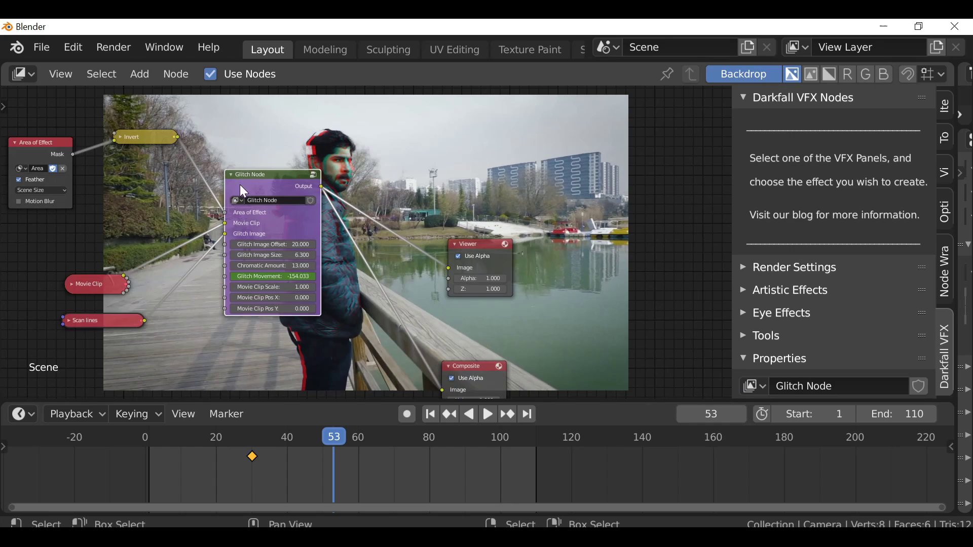
pyautogui.moveTo(239, 184); pyautogui.dragTo(235, 197)
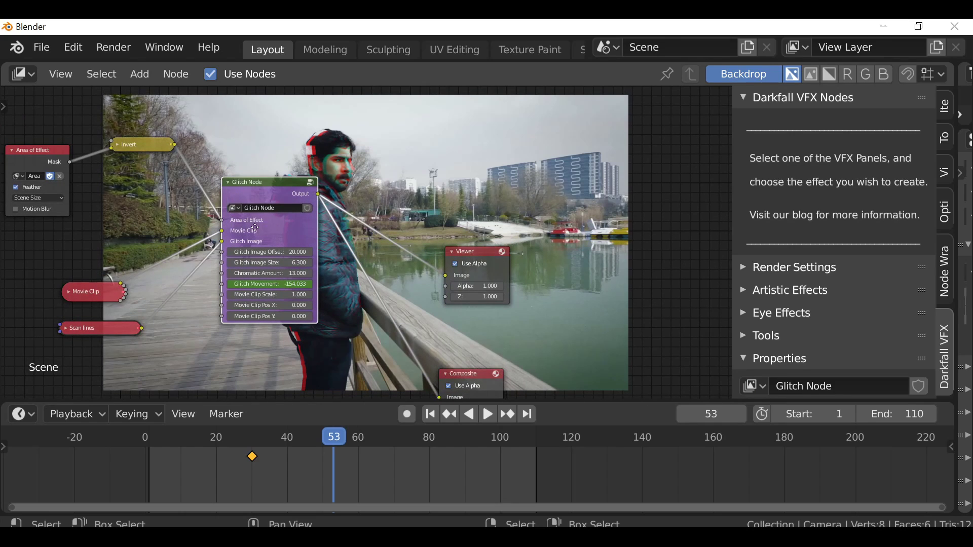
pyautogui.moveTo(255, 228); pyautogui.dragTo(157, 245, button='middle')
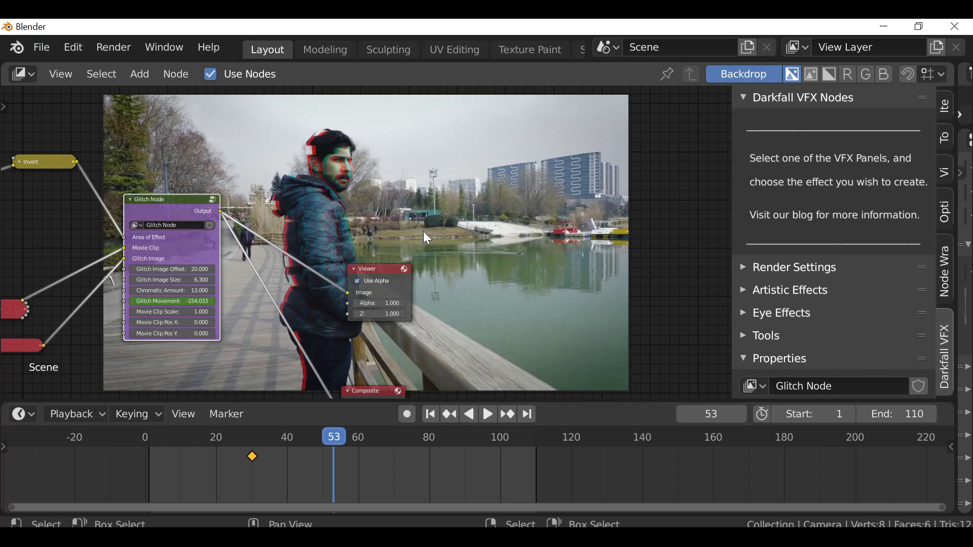
pyautogui.moveTo(169, 216); pyautogui.dragTo(184, 233)
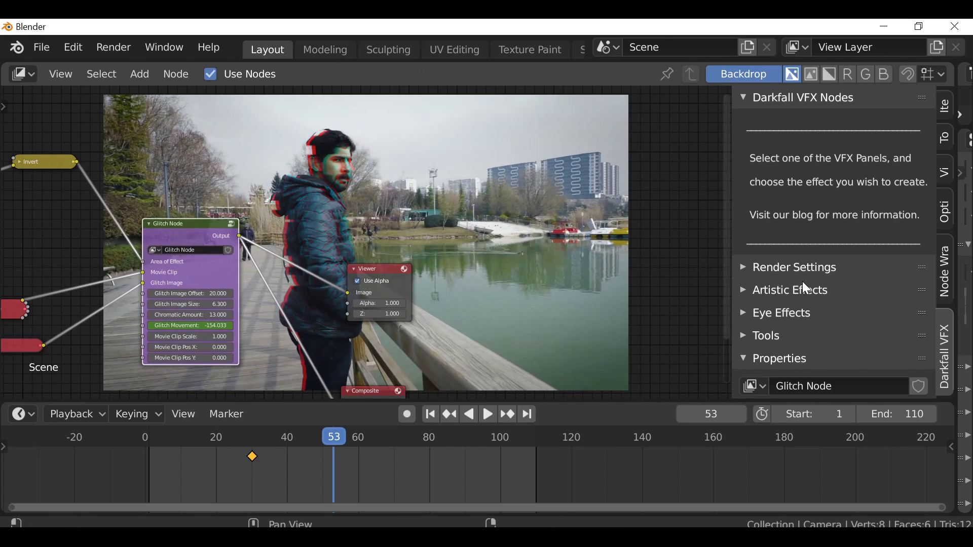
# Expand the Darkfall VFX Render Settings and set the output file path to the folder under C:\Users ending in "1_06".
pyautogui.click(774, 270)
pyautogui.scroll(-5, 780, 267)
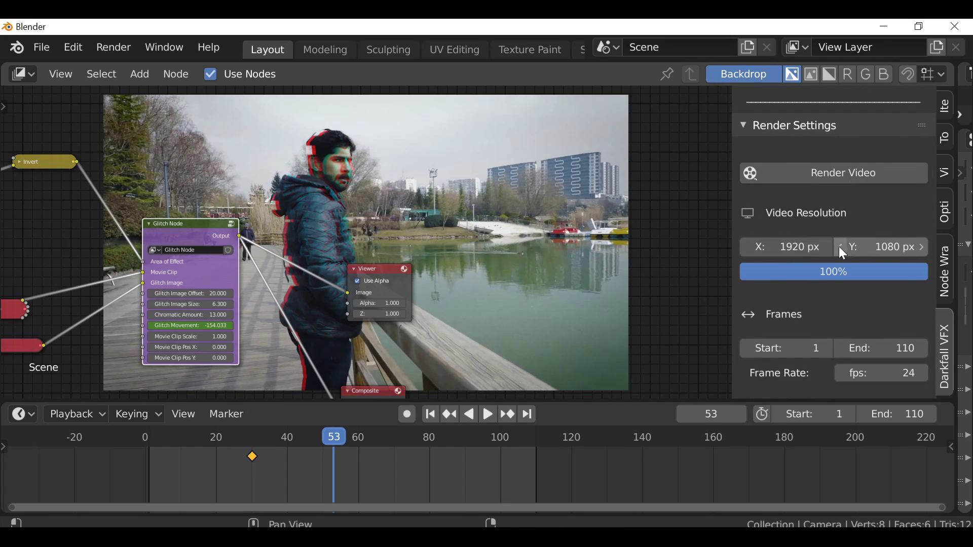
pyautogui.press('Home')
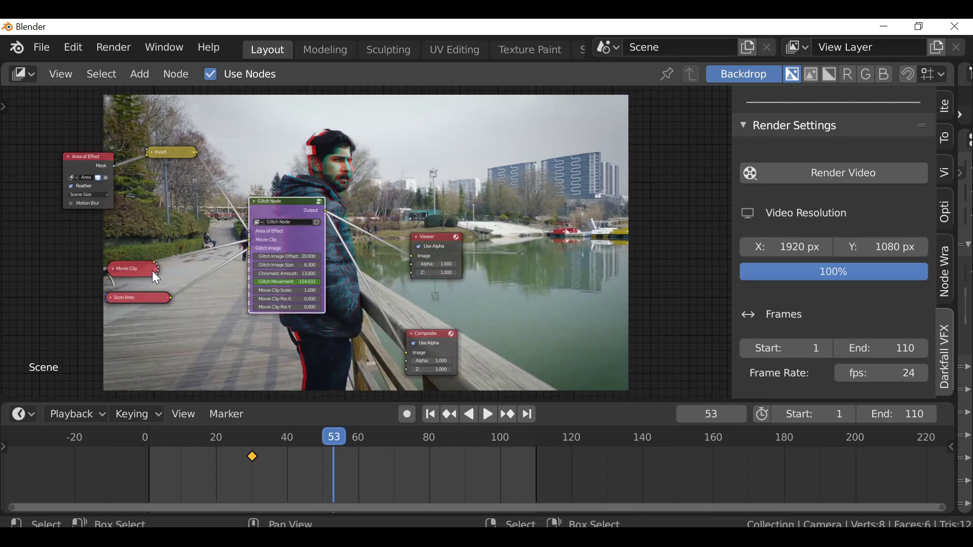
pyautogui.scroll(-4, 791, 216)
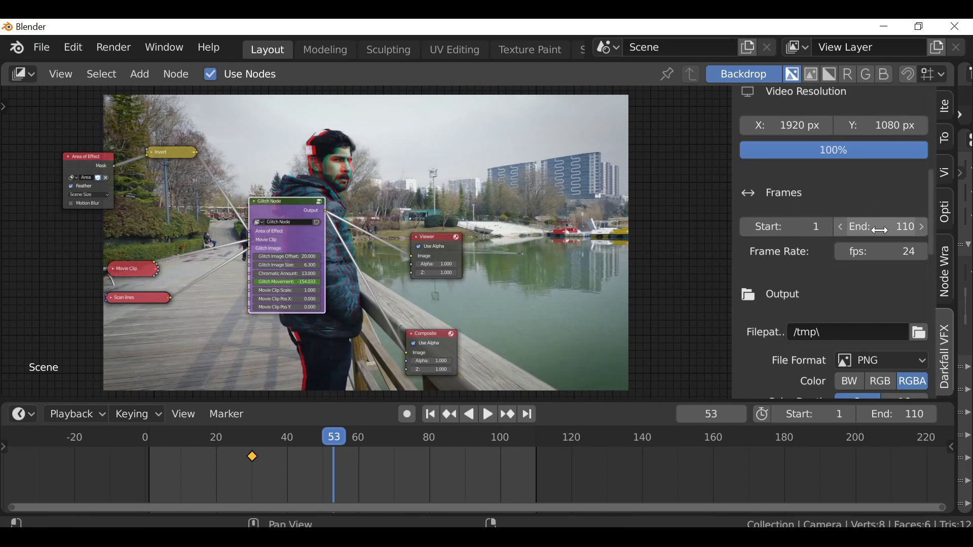
pyautogui.scroll(-1, 831, 221)
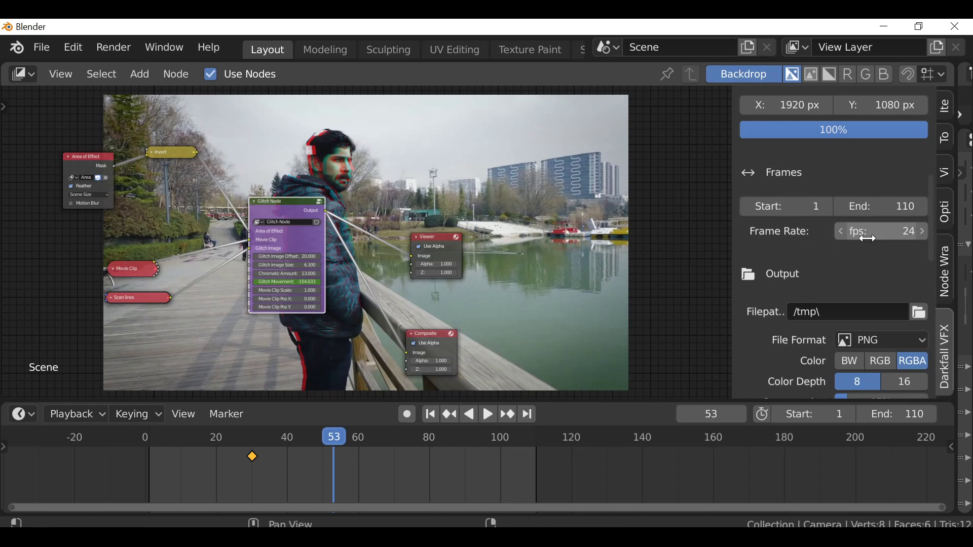
pyautogui.scroll(-3, 862, 213)
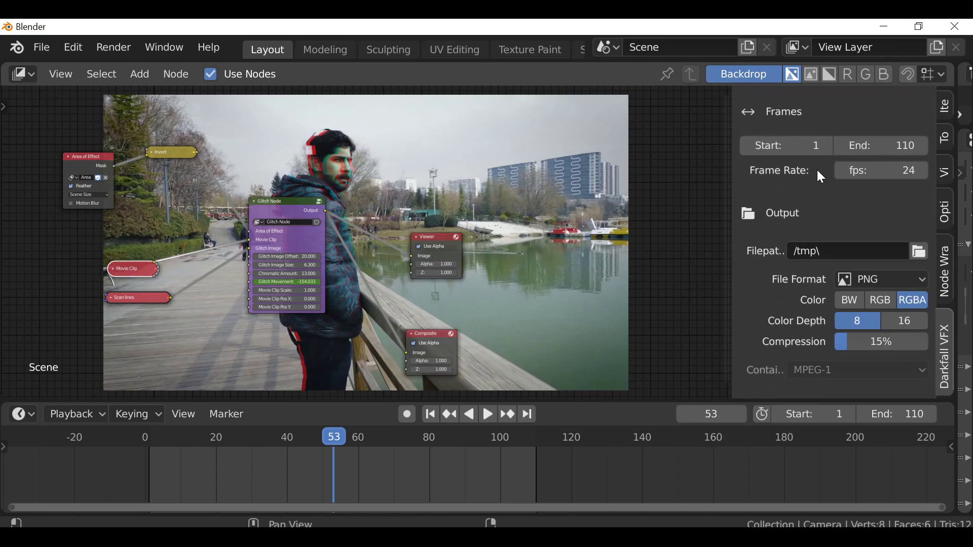
pyautogui.click(921, 252)
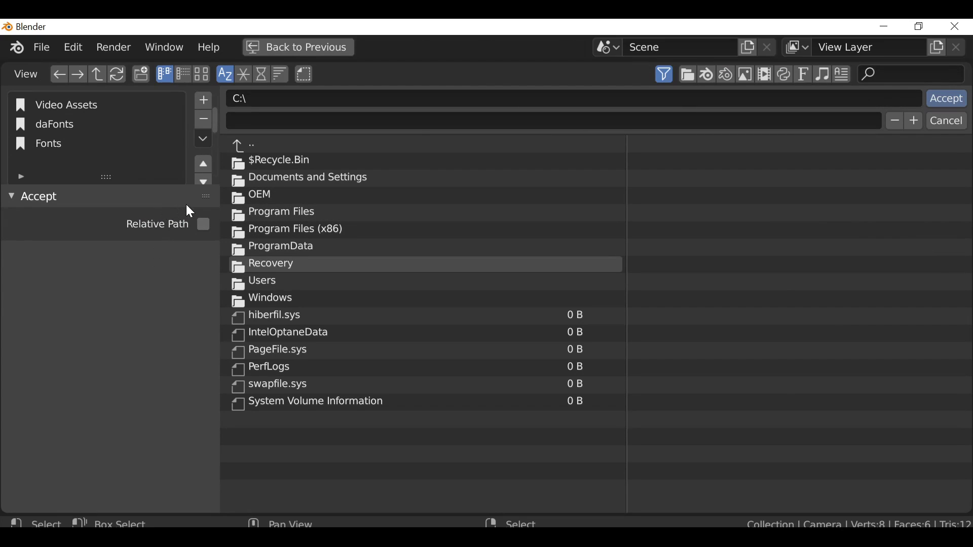
pyautogui.press('Escape')
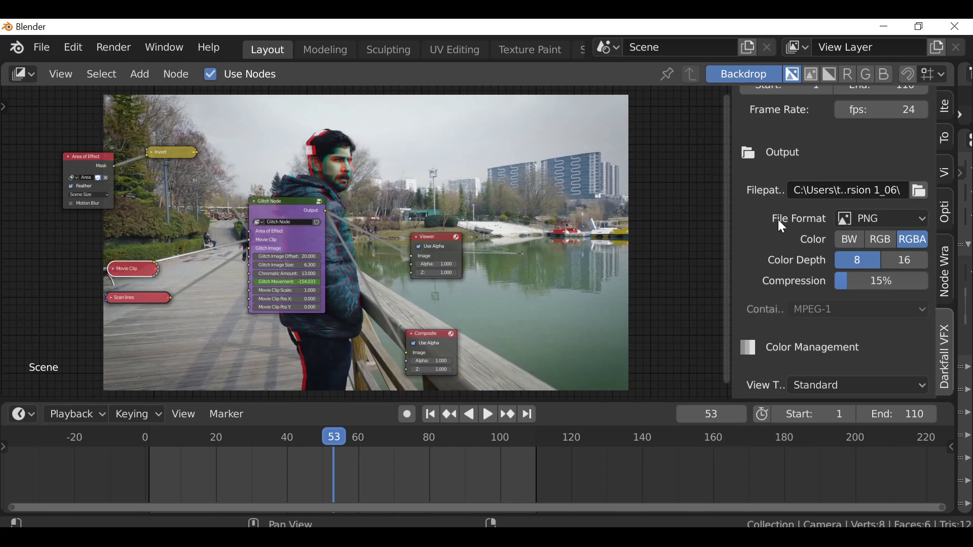
# Set the render output's file format to FFmpeg video and its container to MPEG-4.
pyautogui.click(869, 218)
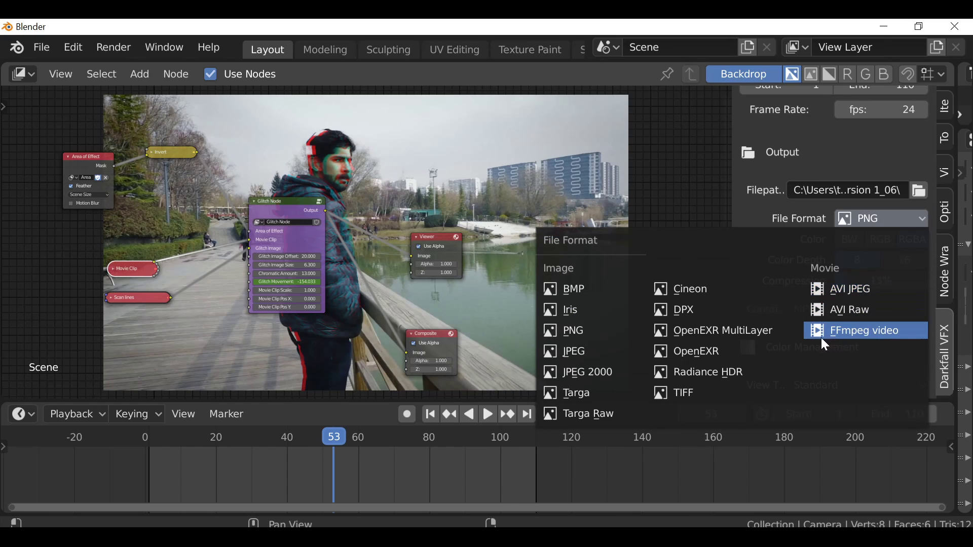
pyautogui.click(892, 330)
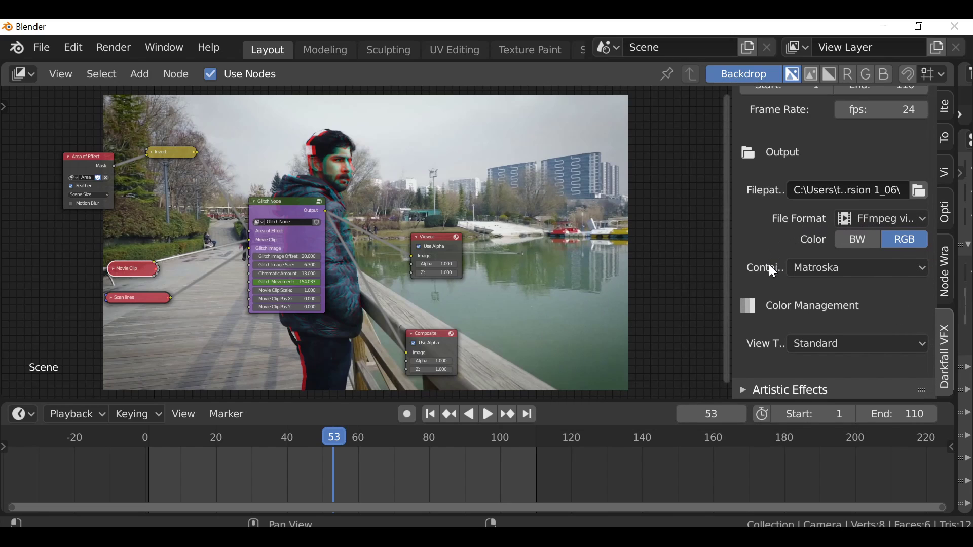
pyautogui.click(846, 269)
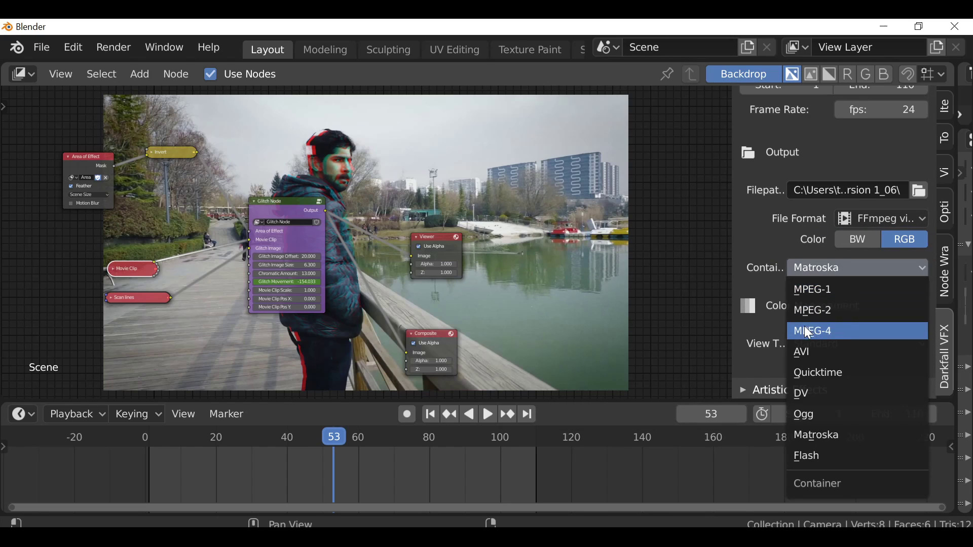
pyautogui.click(847, 333)
pyautogui.scroll(-2, 844, 325)
pyautogui.scroll(-2, 376, 217)
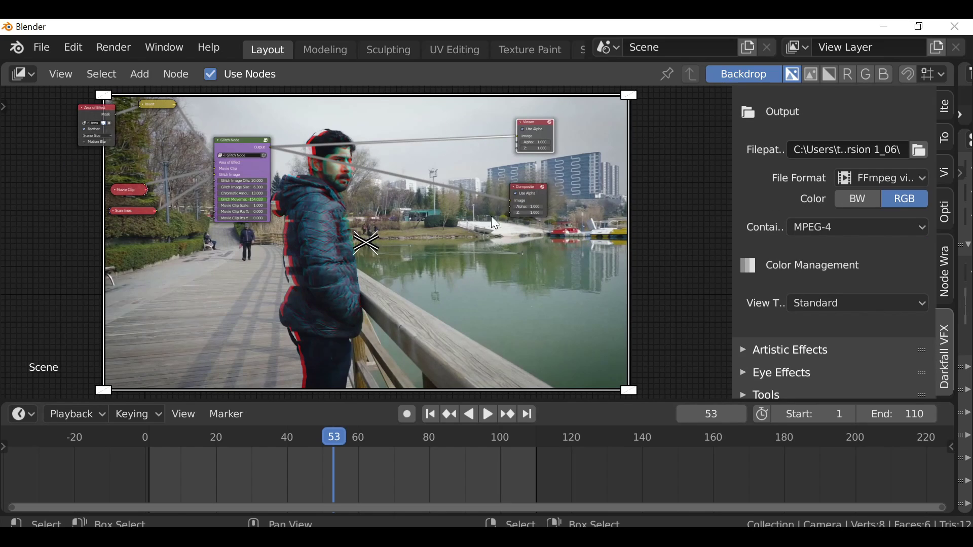
# Review the Render Video option and show the Glitch Node options under Artistic Effects.
pyautogui.scroll(10, 814, 249)
pyautogui.scroll(8, 817, 252)
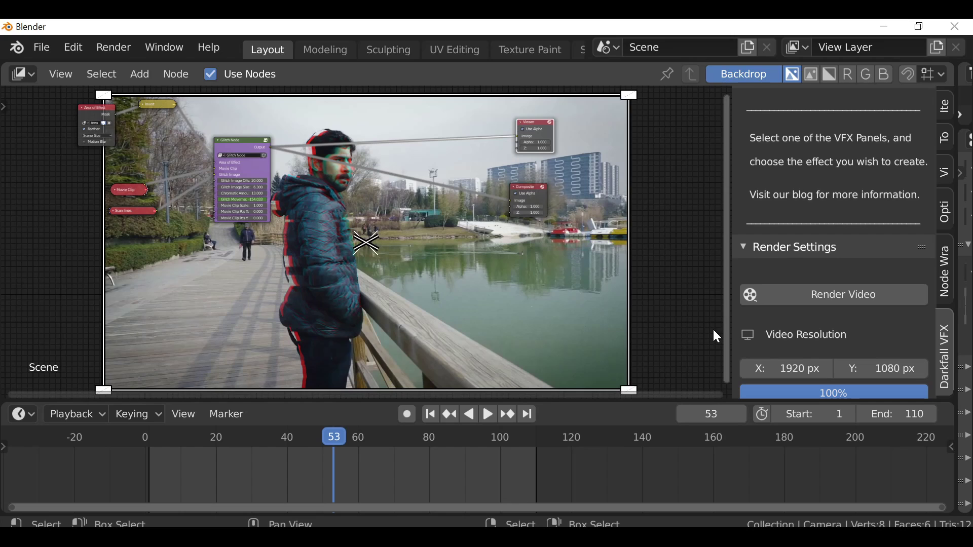
pyautogui.scroll(-8, 877, 300)
pyautogui.scroll(-15, 878, 300)
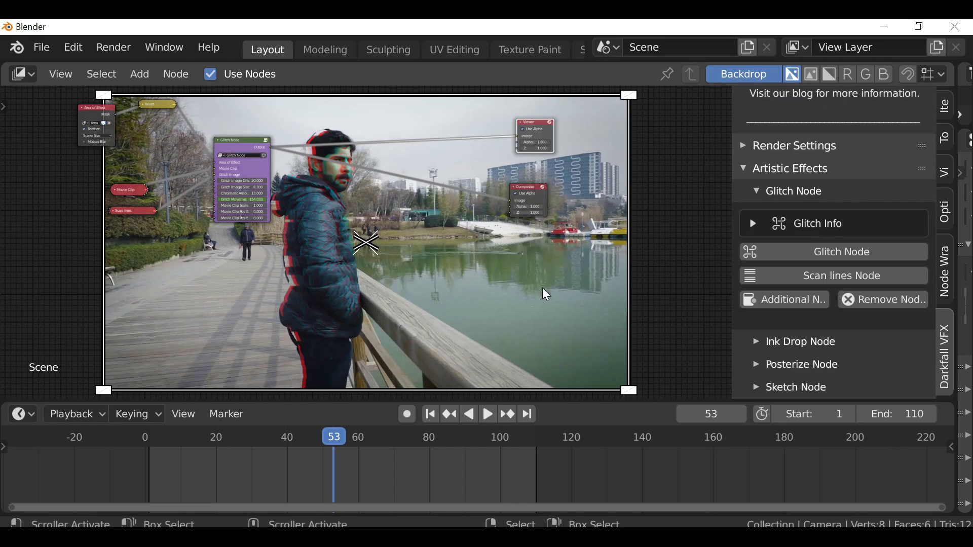
# Nudge the Glitch Node slightly toward the Viewer node and inspect its settings up close.
pyautogui.moveTo(615, 307); pyautogui.dragTo(654, 318, button='middle')
pyautogui.moveTo(282, 162); pyautogui.dragTo(291, 156)
pyautogui.scroll(2, 353, 157)
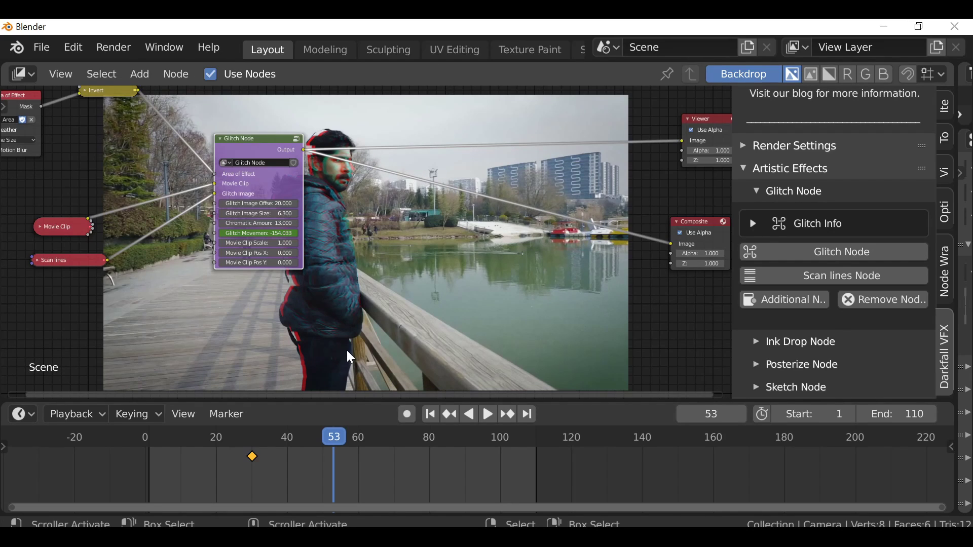
pyautogui.scroll(2, 381, 273)
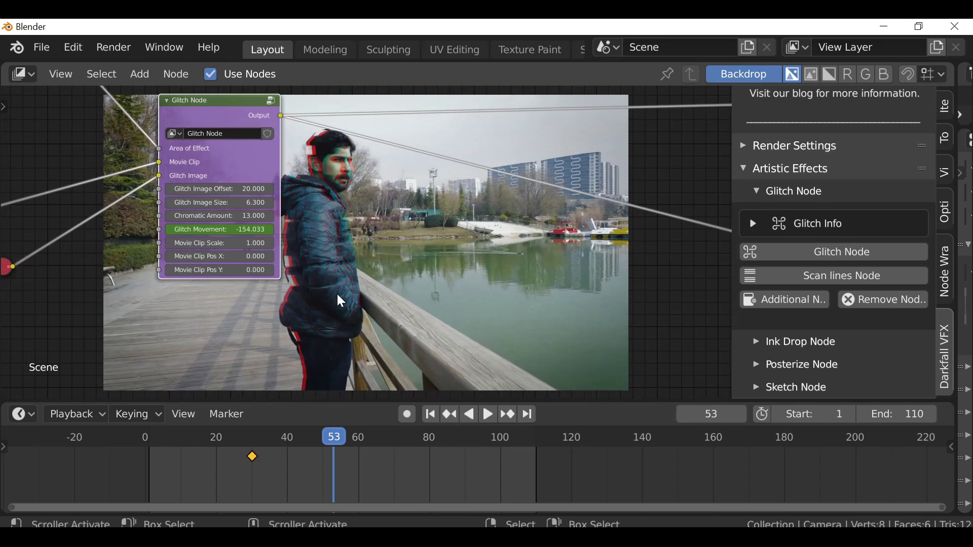
pyautogui.scroll(2, 335, 303)
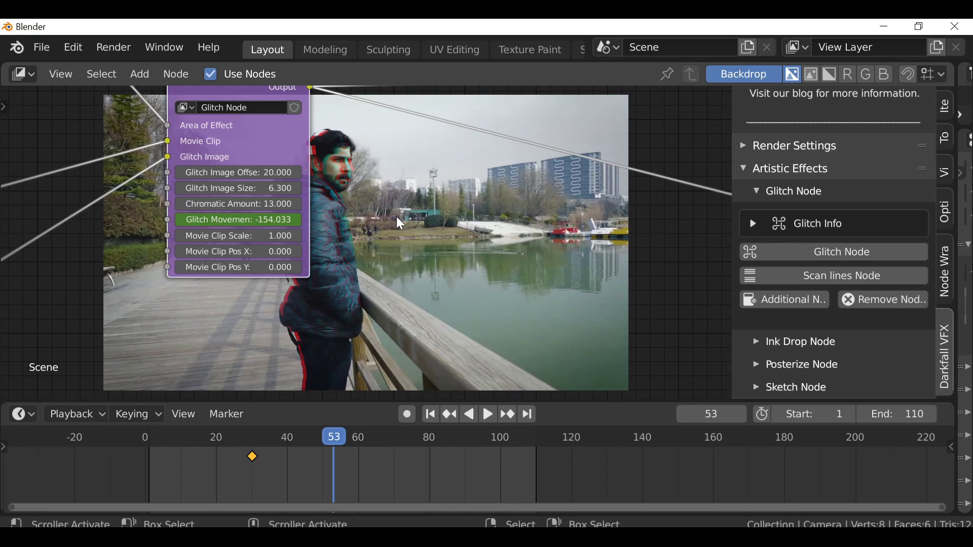
pyautogui.scroll(-2, 454, 234)
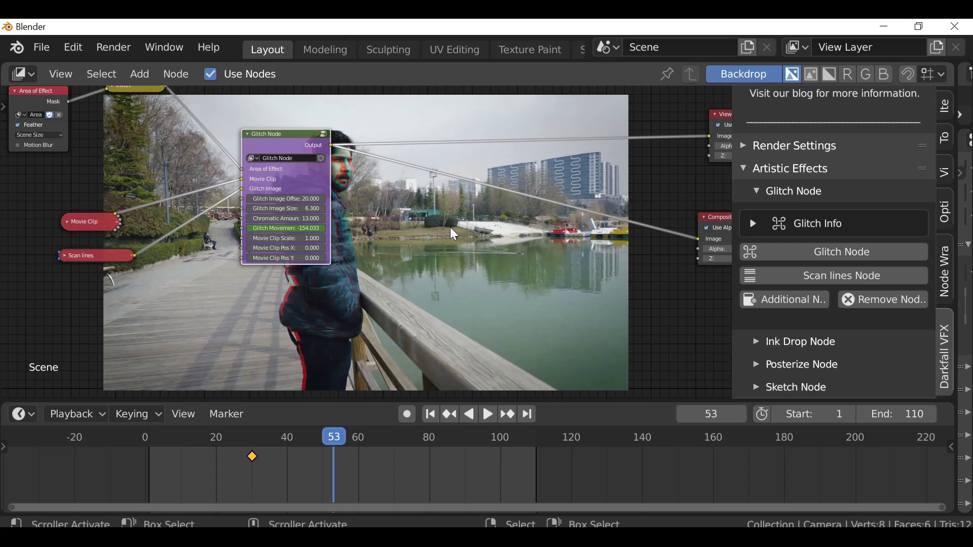